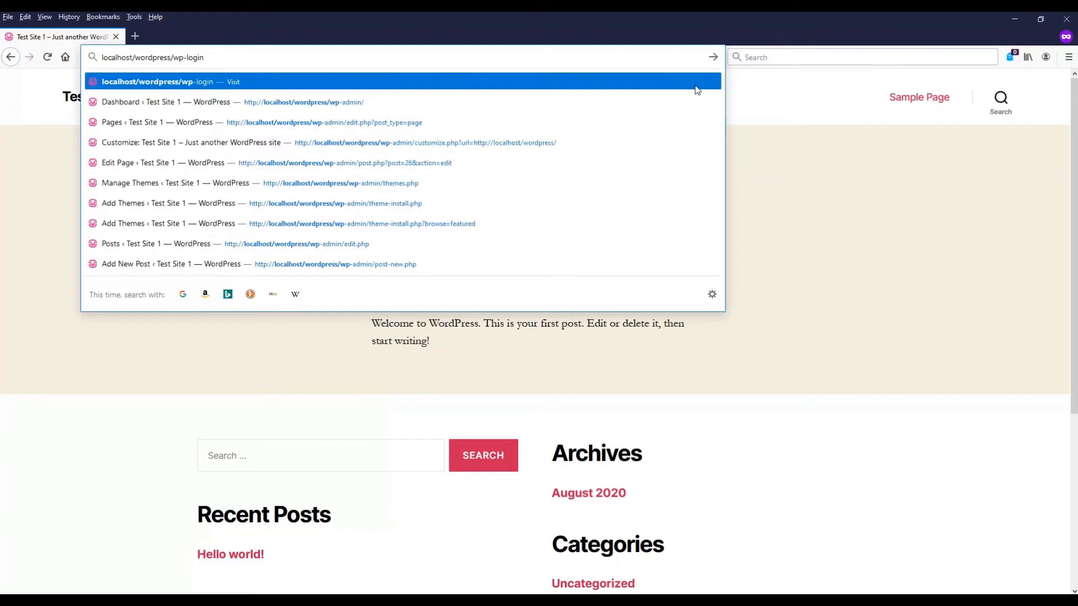
- Open the site's wp-login page and log in with the account username and password
click(714, 58)
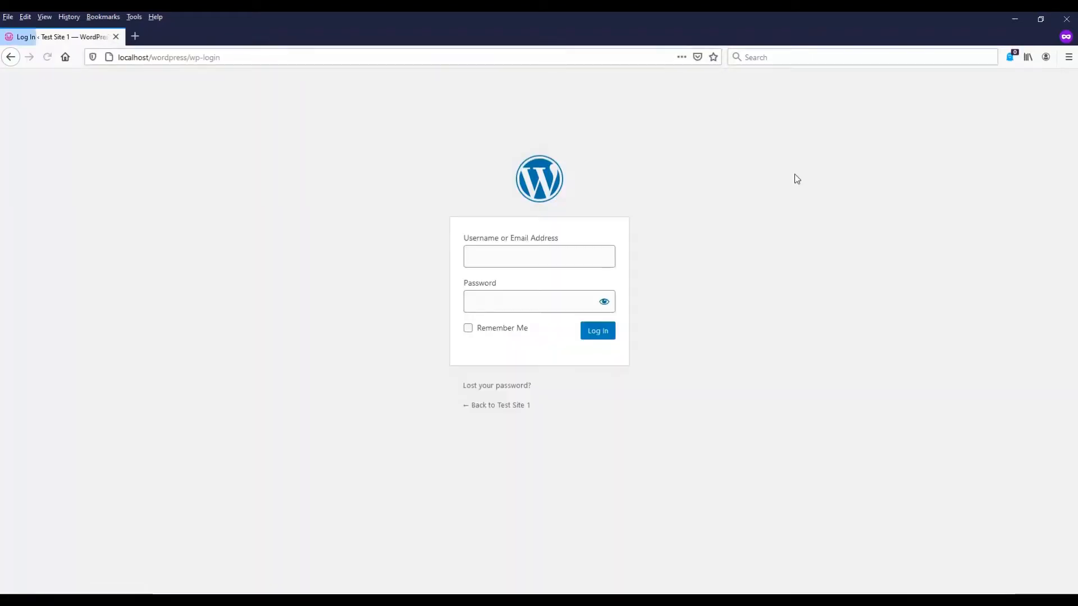
text(adminTimothy)
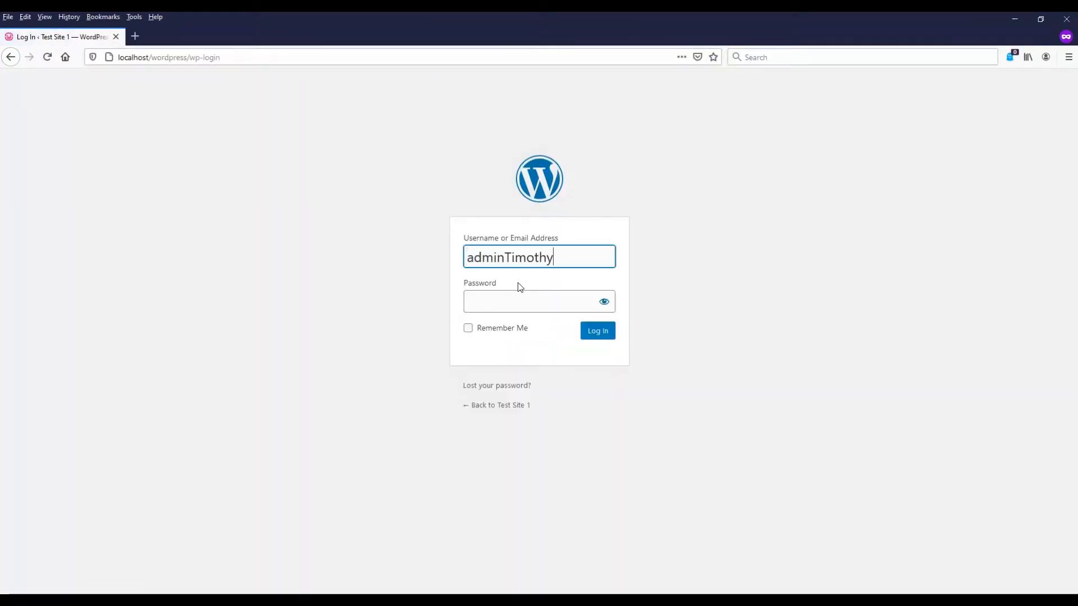
click(549, 308)
key(ctrl+v)
click(598, 334)
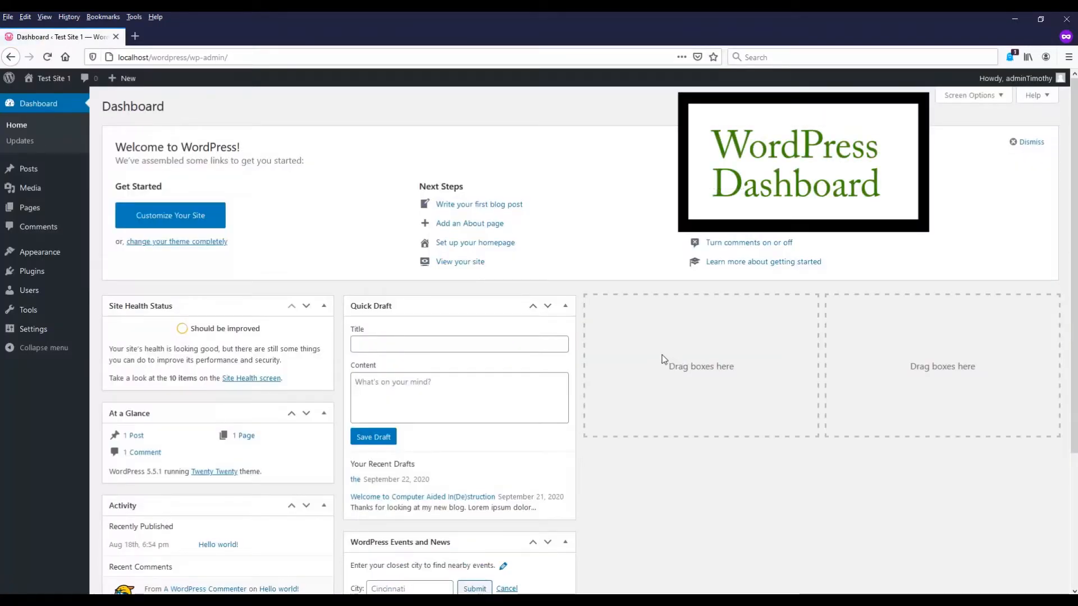
- Review the account's profile options from the dashboard, then visit the front end of Test Site 1
click(65, 83)
click(61, 83)
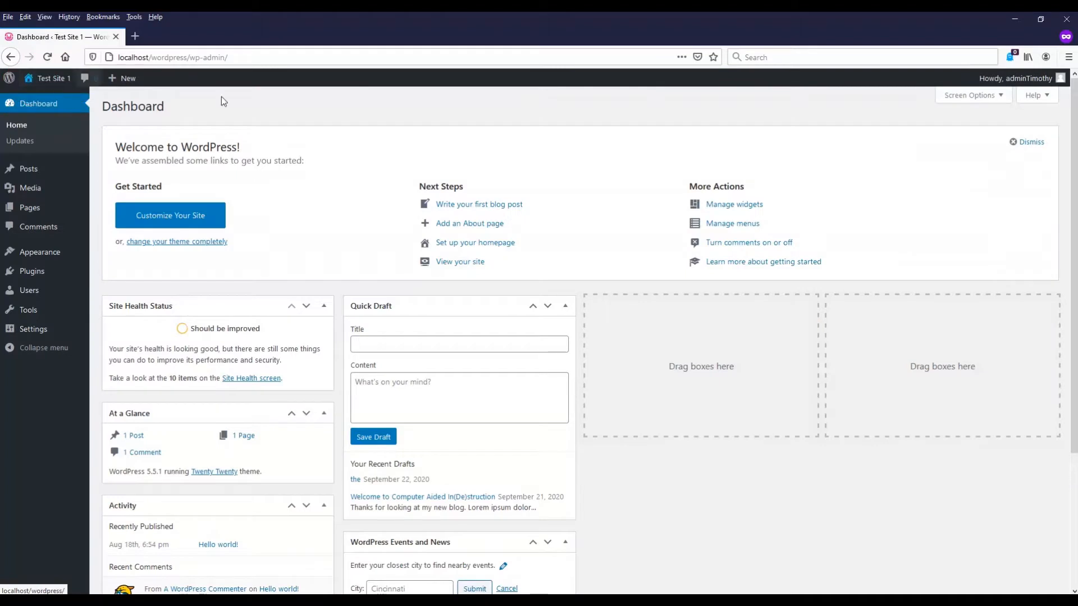
click(1017, 78)
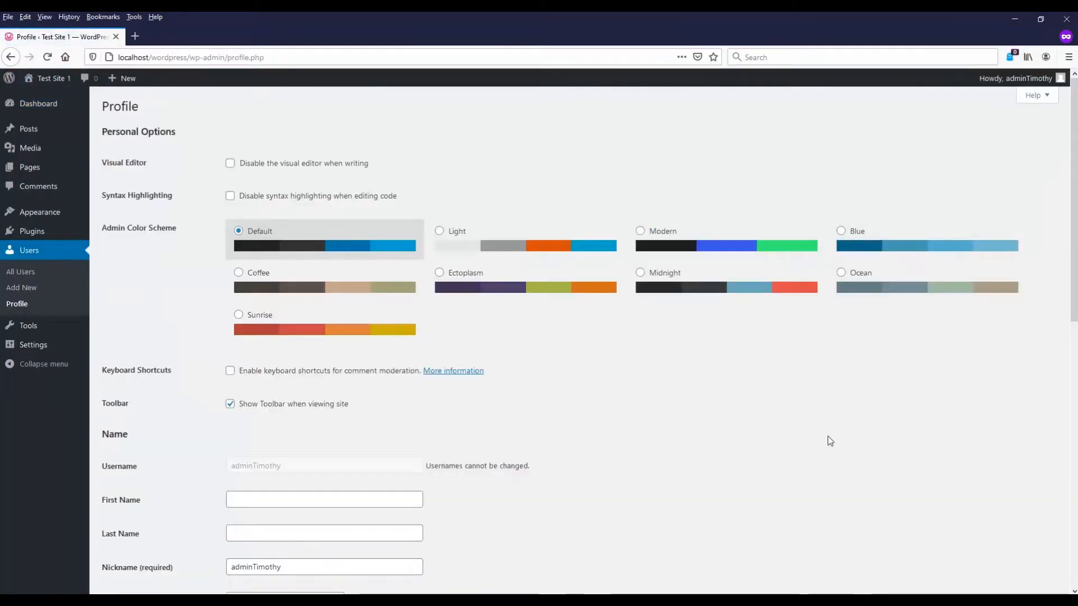
scroll(830, 441, down, 1)
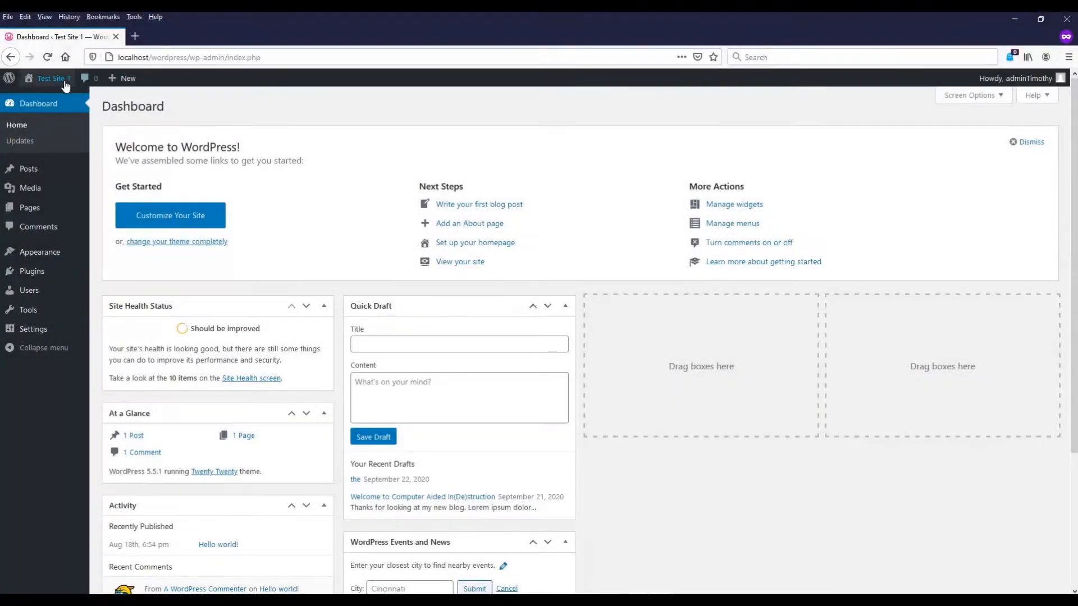
click(63, 82)
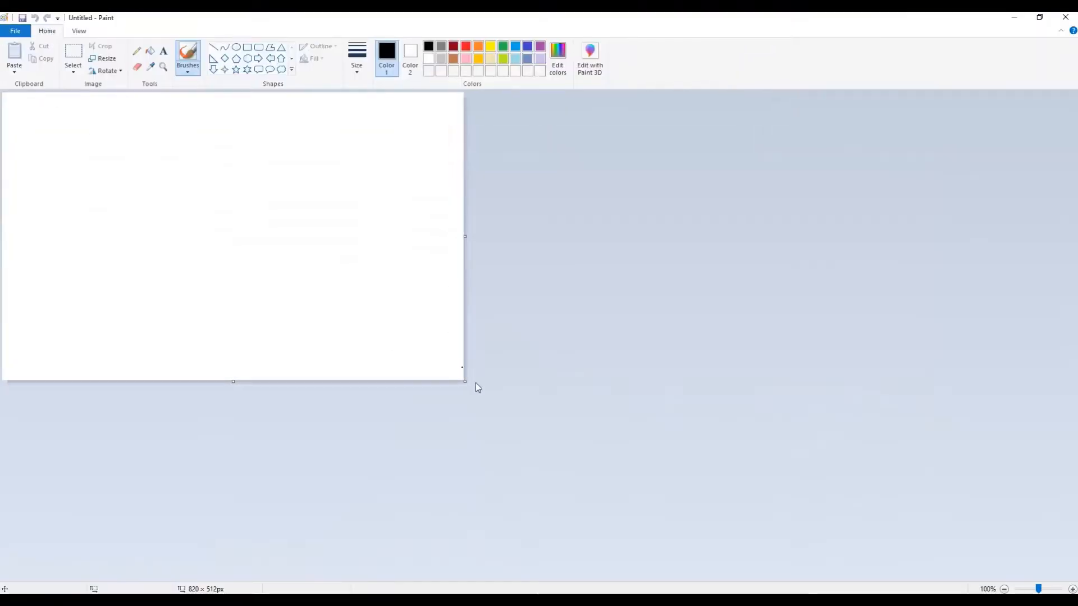
- Switch to Paint, enlarge the canvas to about 1006 × 748 px, and draw a page outline with a line separating the header
drag(466, 379, 569, 515)
mouse_move(84, 111)
mouse_down()
mouse_move(307, 350)
mouse_move(473, 490)
mouse_up()
click(213, 47)
drag(86, 193, 474, 193)
- Label the header area "Page Banner" and add "Link Link Link Link" just above the dividing line
click(164, 51)
click(104, 152)
text(P)
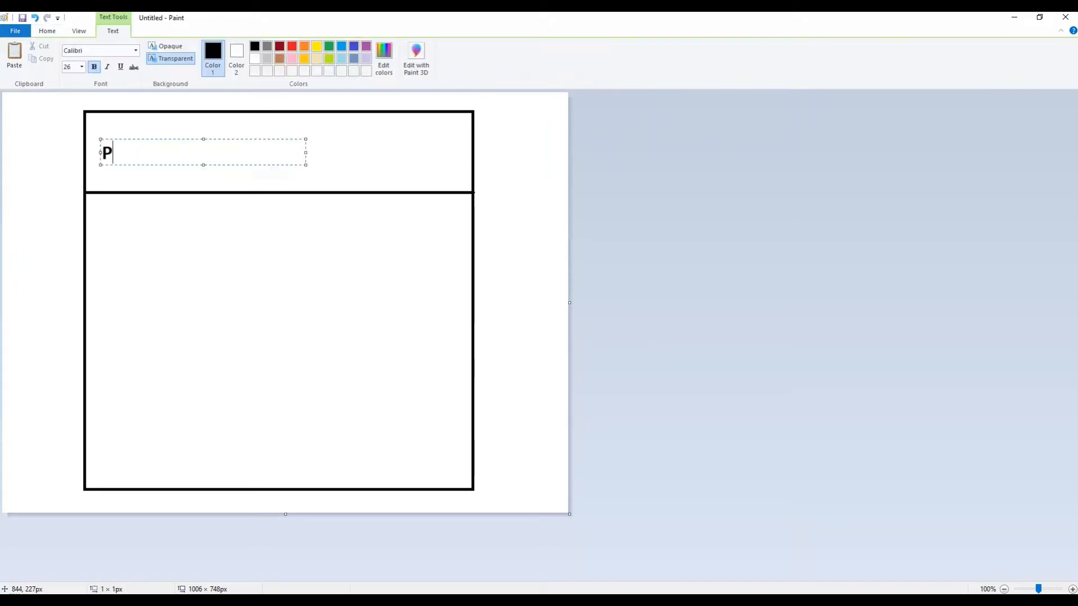
text(age Banner)
click(311, 132)
click(282, 180)
text(Link Link Link Link)
- Draw a wide rectangle below the header and label it "Slideshow"
click(47, 31)
click(247, 47)
drag(107, 213, 454, 331)
click(164, 51)
click(153, 245)
text(Slideshow)
- Draw a content rectangle under the slideshow box and a thin footer strip along the page outline's lower edge
click(47, 31)
click(247, 47)
mouse_move(108, 342)
mouse_down()
mouse_move(256, 507)
mouse_move(452, 443)
mouse_up()
drag(86, 476, 473, 488)
- Label the content rectangle "main text on the page information about my product"
click(164, 51)
click(134, 355)
text(main text on the page)
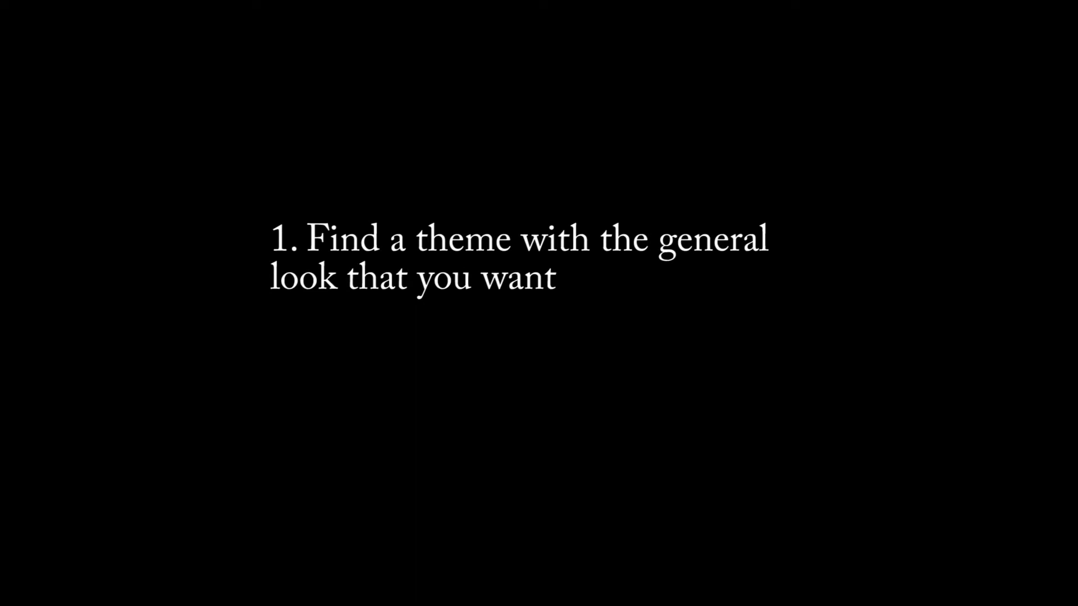
text(information about m)
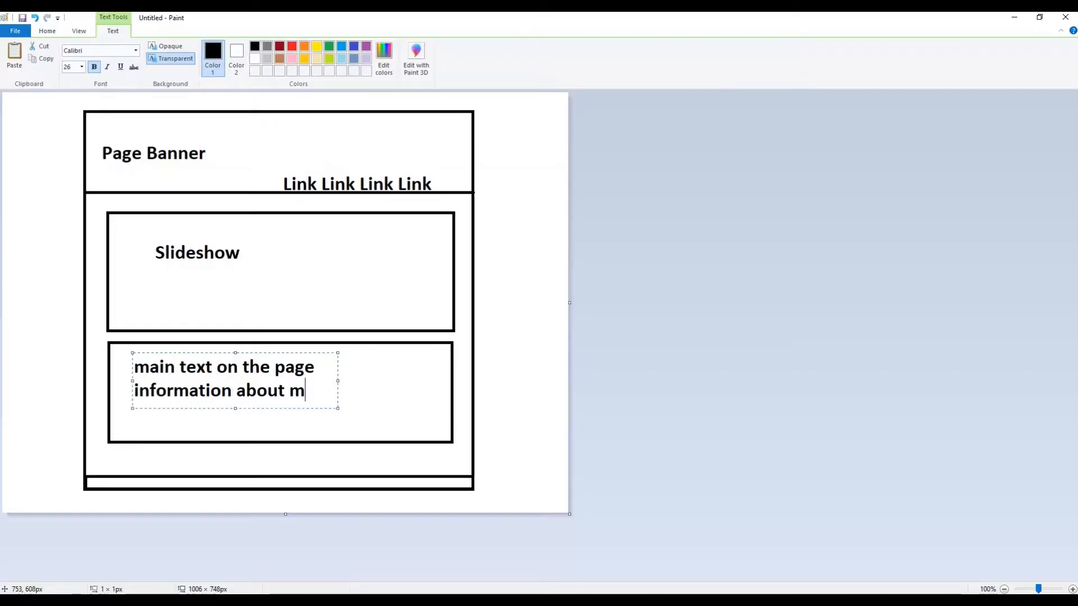
text(y product)
- Label the footer strip "Footer Site Information" and "Social Media Links" in 12-point text
click(95, 481)
drag(103, 477, 308, 493)
text(Footer Site Information)
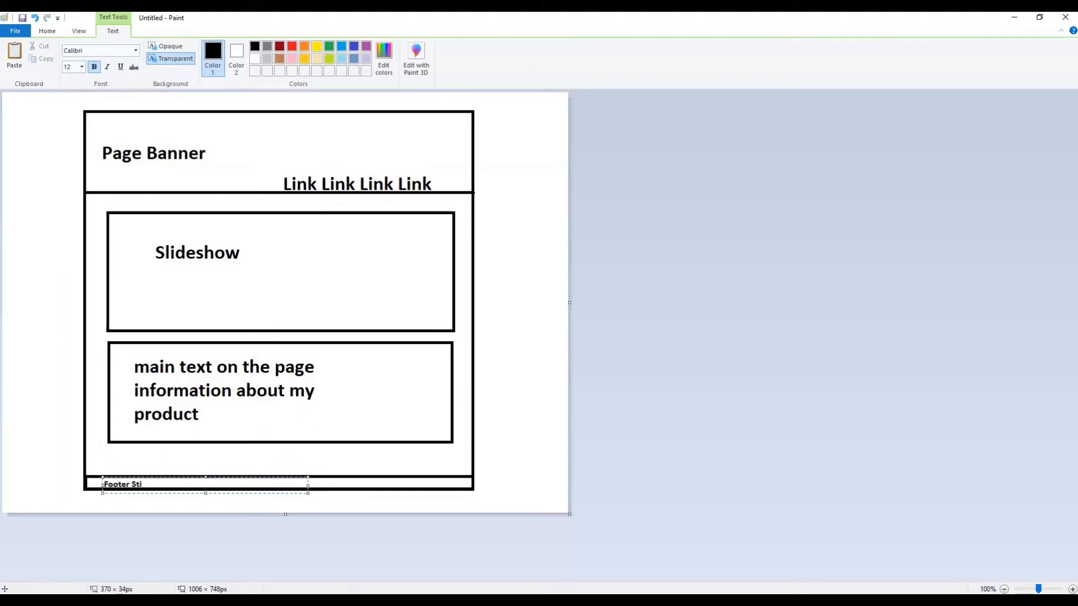
click(598, 193)
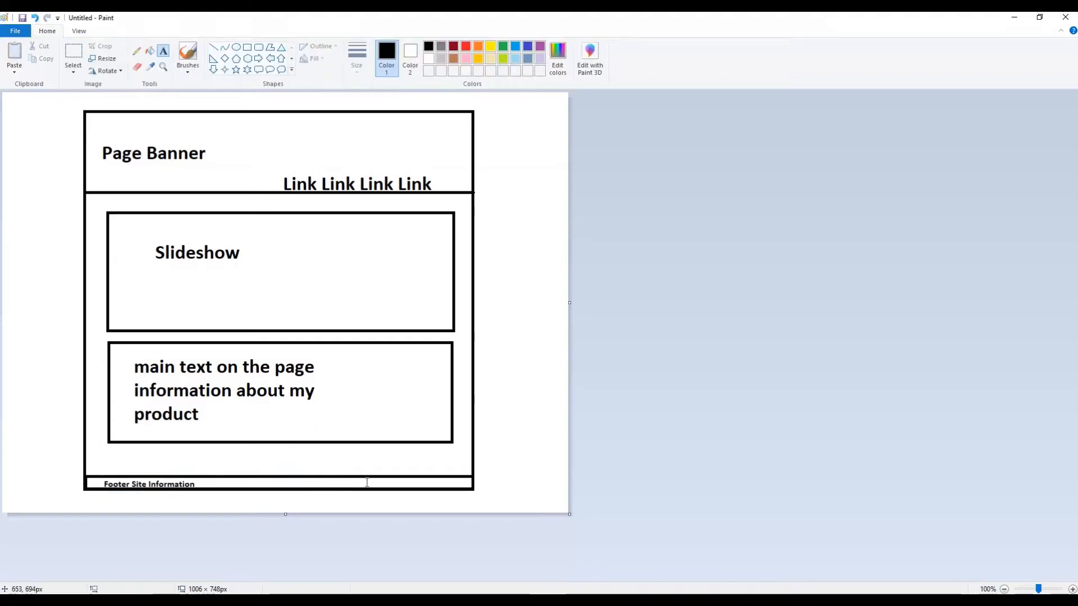
click(347, 481)
text(Social Media Links)
- Add the text "Social Media Links" near the upper edge of the page banner, beyond its title
click(180, 119)
click(346, 120)
text(Social)
key(BackSpace)
key(BackSpace)
key(BackSpace)
key(BackSpace)
key(BackSpace)
key(BackSpace)
key(BackSpace)
text(Social Media Links)
click(673, 169)
- Draw small star shapes as icons below the banner's social media label and reposition them
click(247, 71)
drag(346, 129, 387, 150)
key(ctrl+z)
click(225, 70)
drag(395, 135, 417, 151)
click(74, 53)
drag(405, 142, 402, 139)
drag(368, 134, 387, 150)
mouse_move(378, 143)
mouse_down()
mouse_move(415, 146)
mouse_move(406, 138)
mouse_up()
click(470, 176)
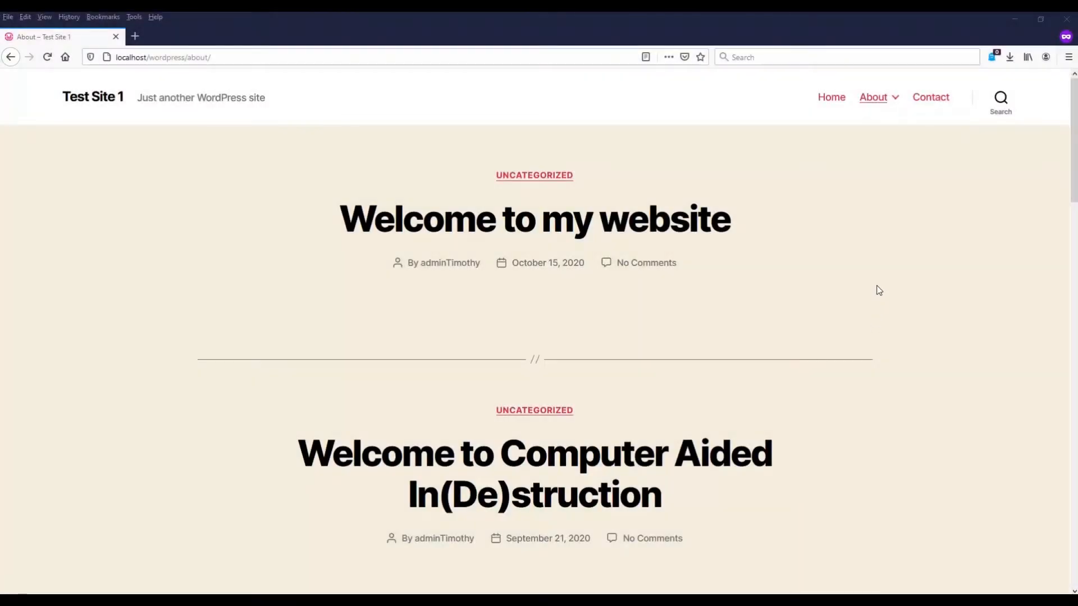
- Reveal the About submenu on the site and enter "webex" in the site search
mouse_move(888, 103)
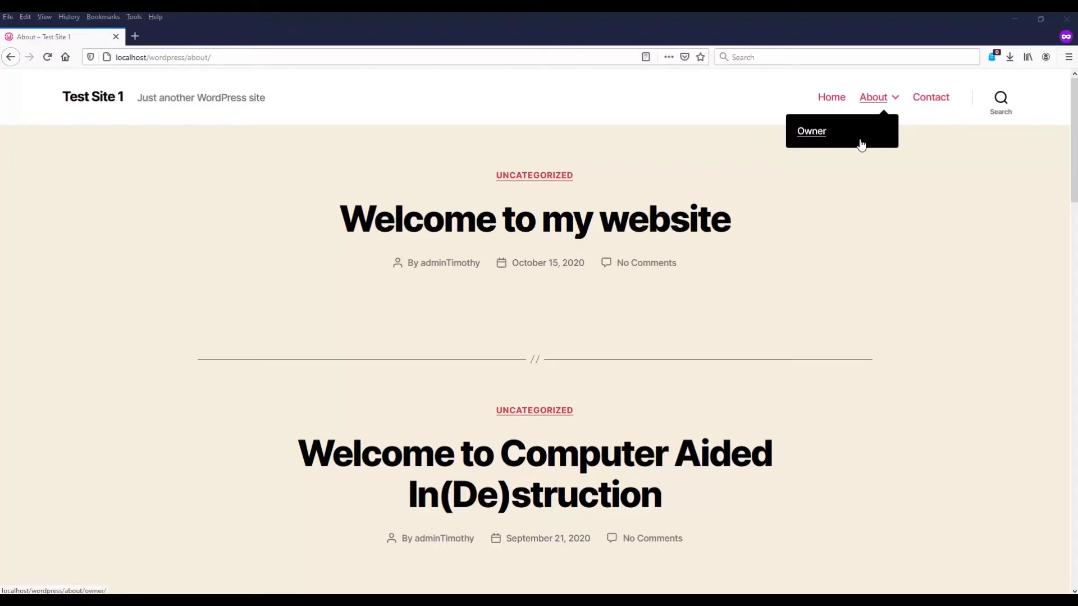
click(999, 100)
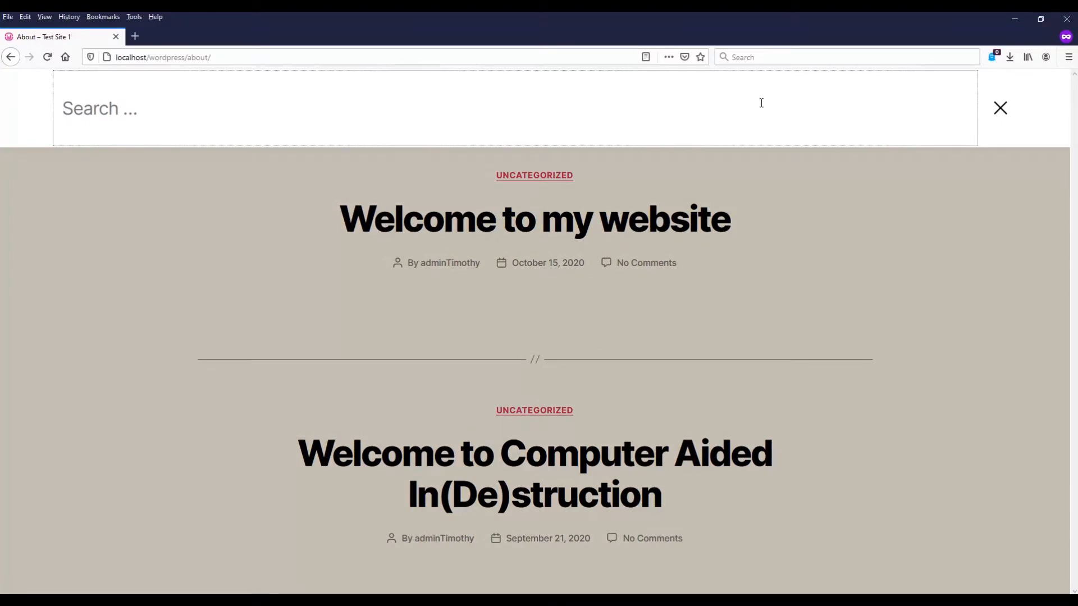
text(webex)
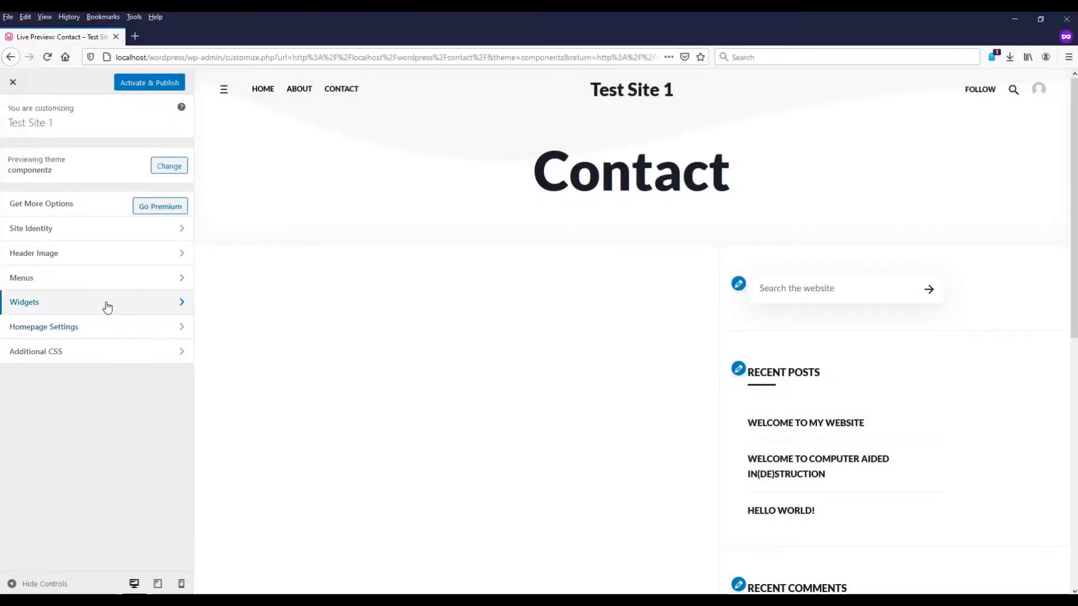
- Add a Calendar widget to the Main Sidebar in the componentz theme preview
click(106, 306)
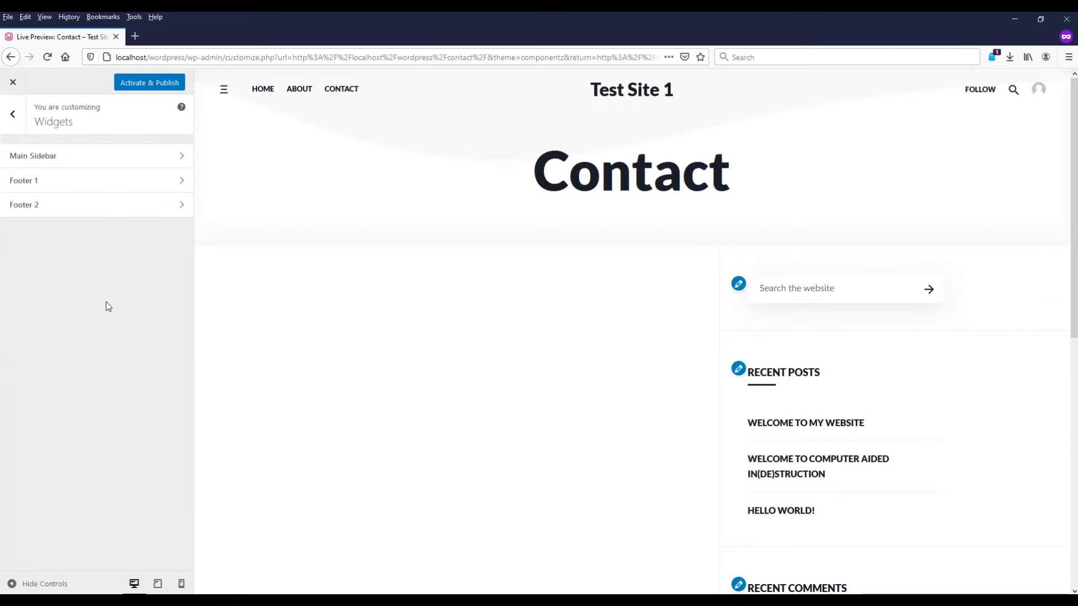
click(116, 155)
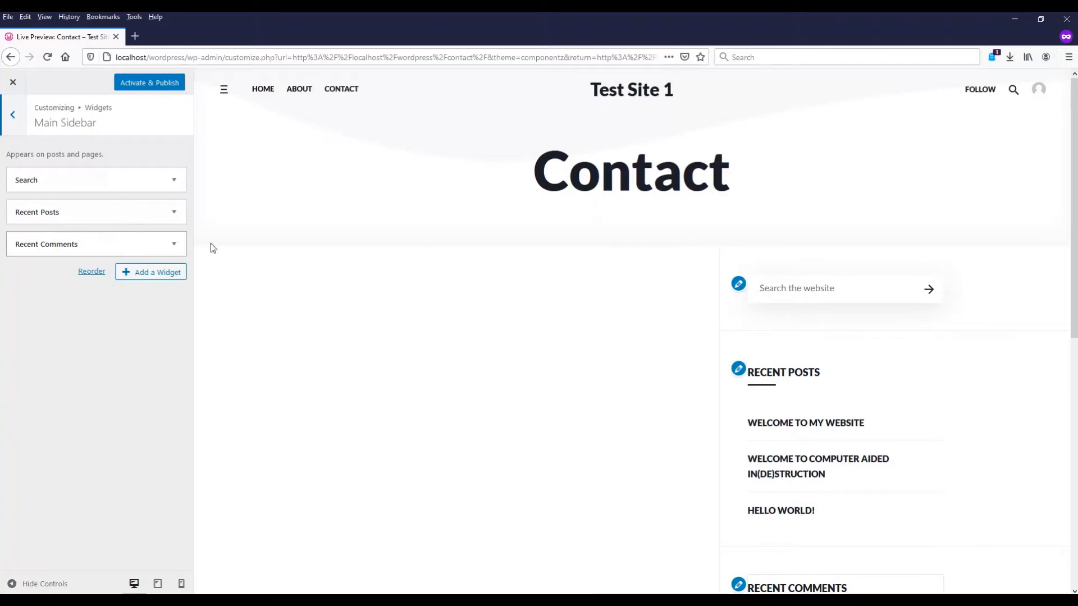
scroll(812, 428, down, 3)
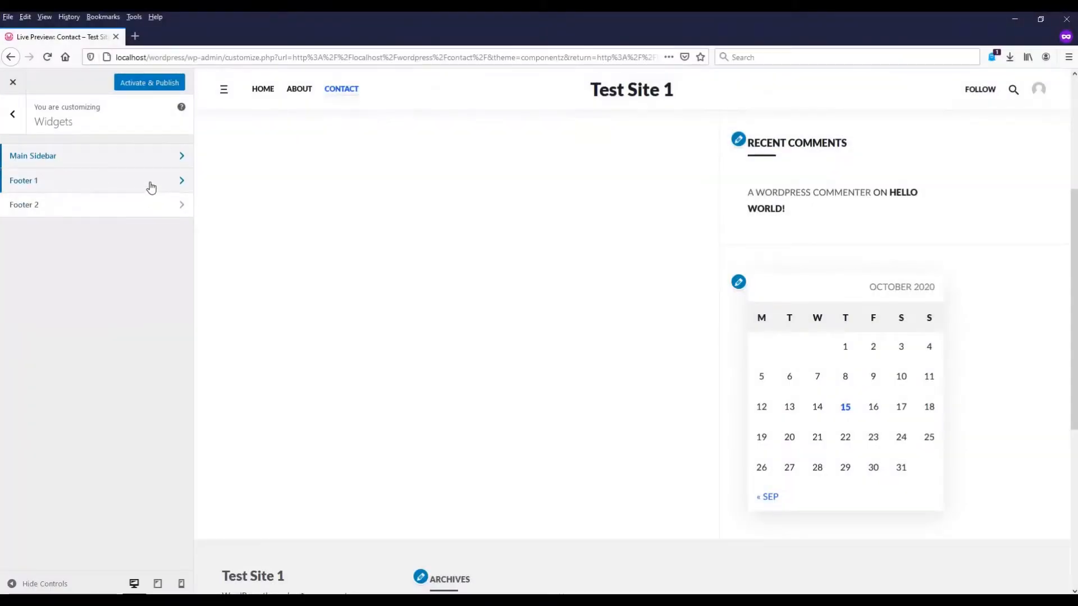
- Inspect the Footer 1 and Footer 2 widget areas and open the widget choices for Footer 2
click(151, 187)
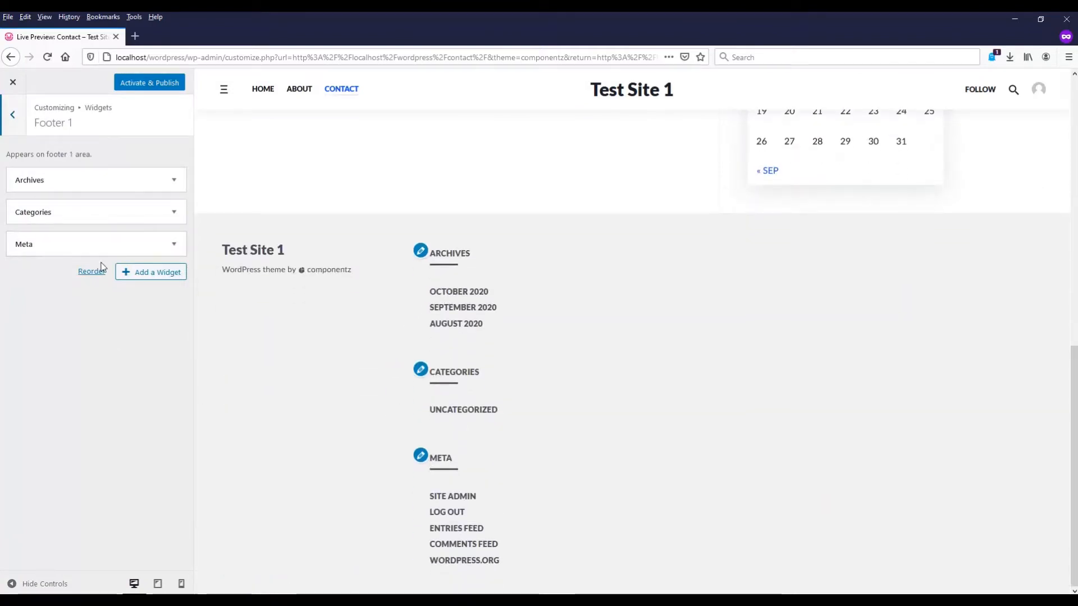
click(12, 114)
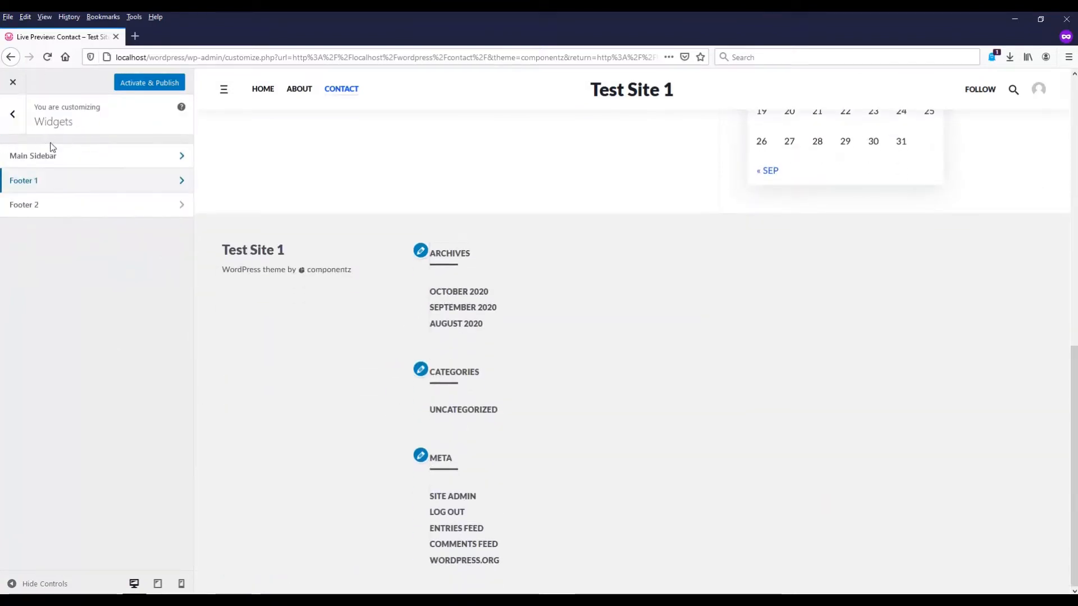
click(58, 205)
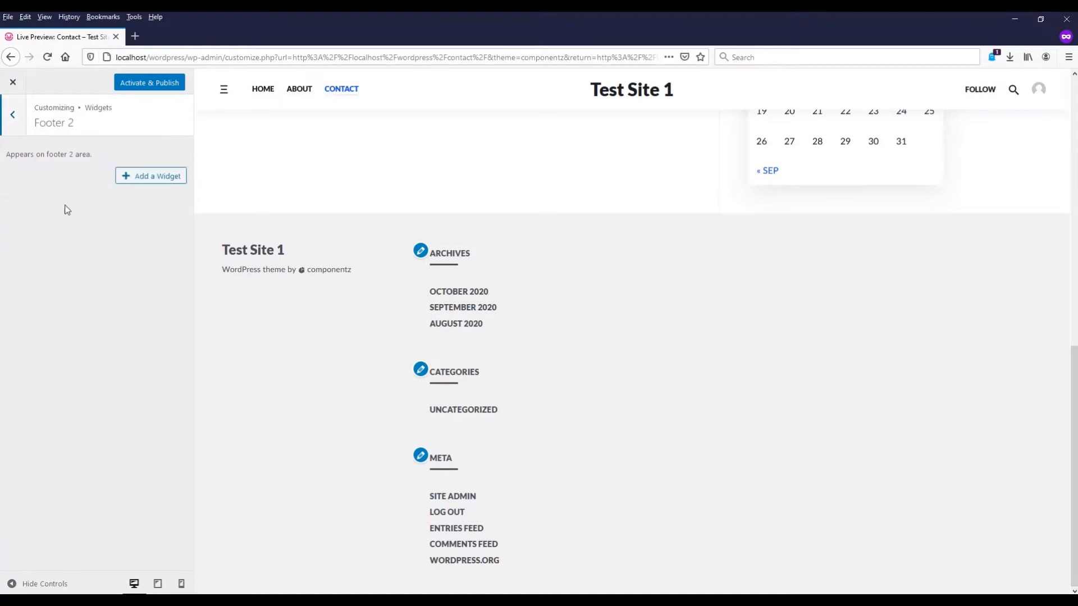
click(152, 178)
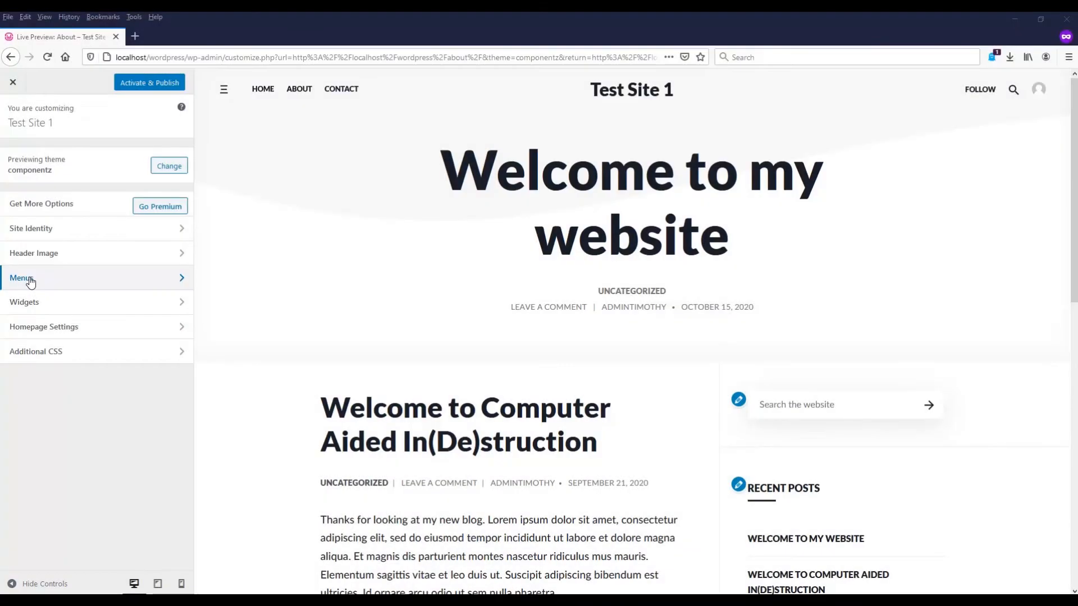
- Open the Social Media menu among the customizer's menus
click(31, 277)
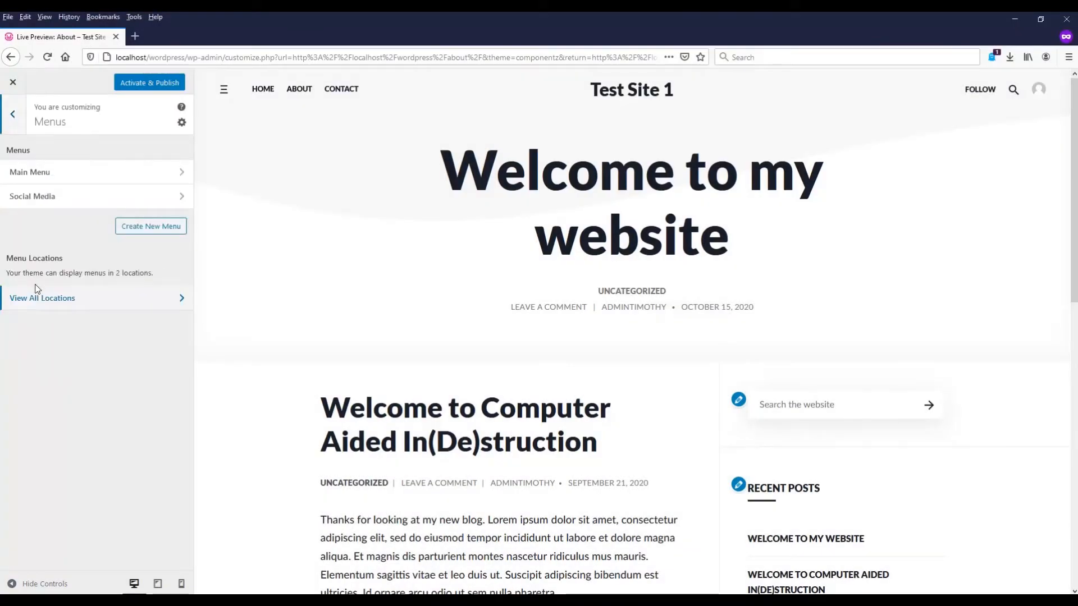
click(48, 197)
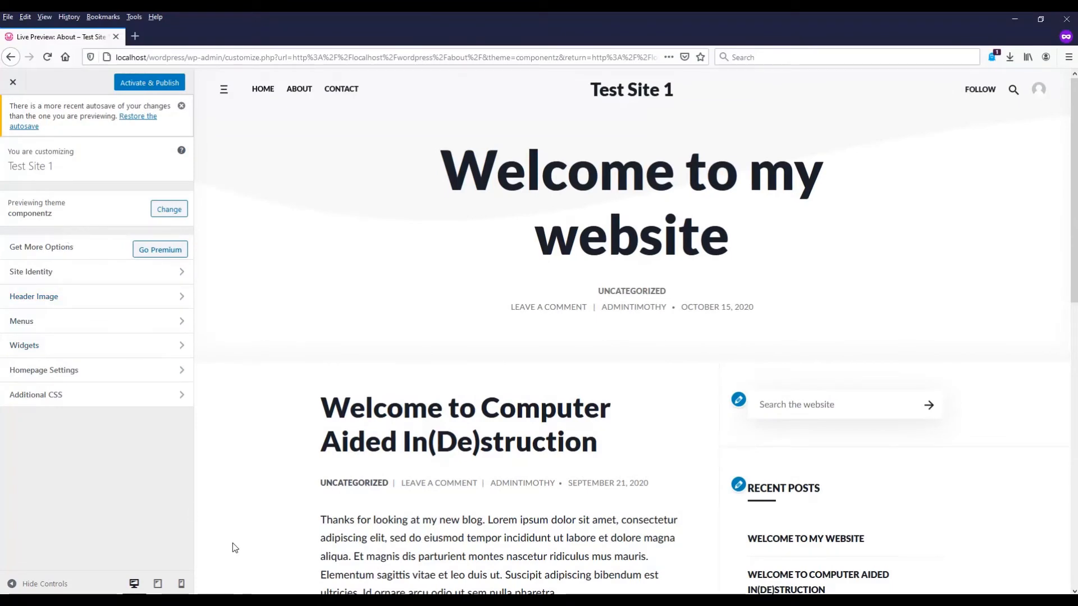
- Preview the site at mobile, tablet and desktop sizes, checking the mobile navigation, and close the customizer
click(181, 584)
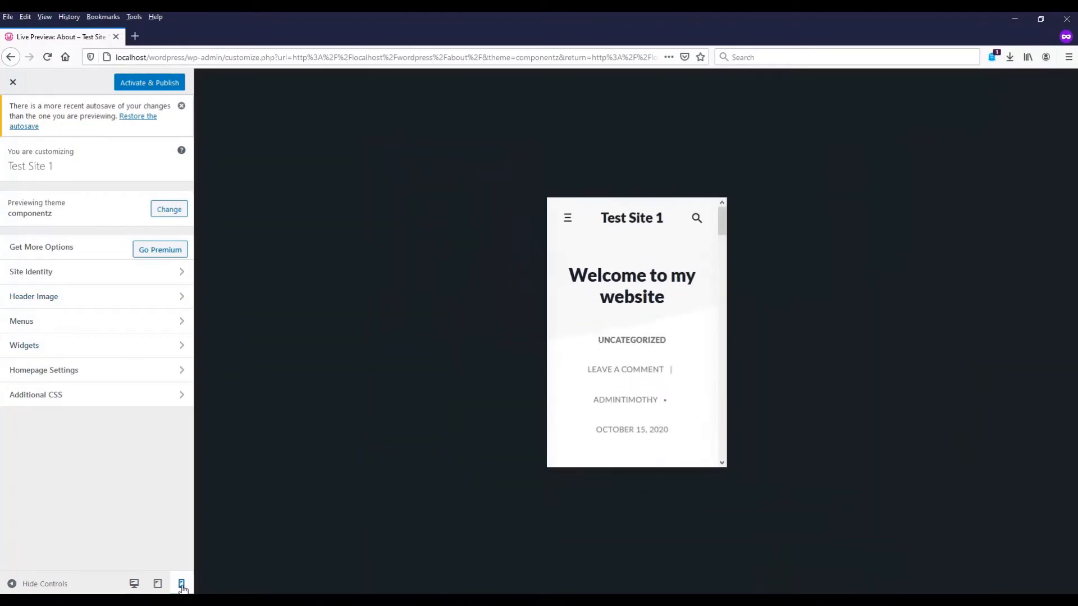
scroll(667, 349, down, 5)
scroll(645, 407, up, 3)
scroll(647, 393, up, 3)
click(567, 218)
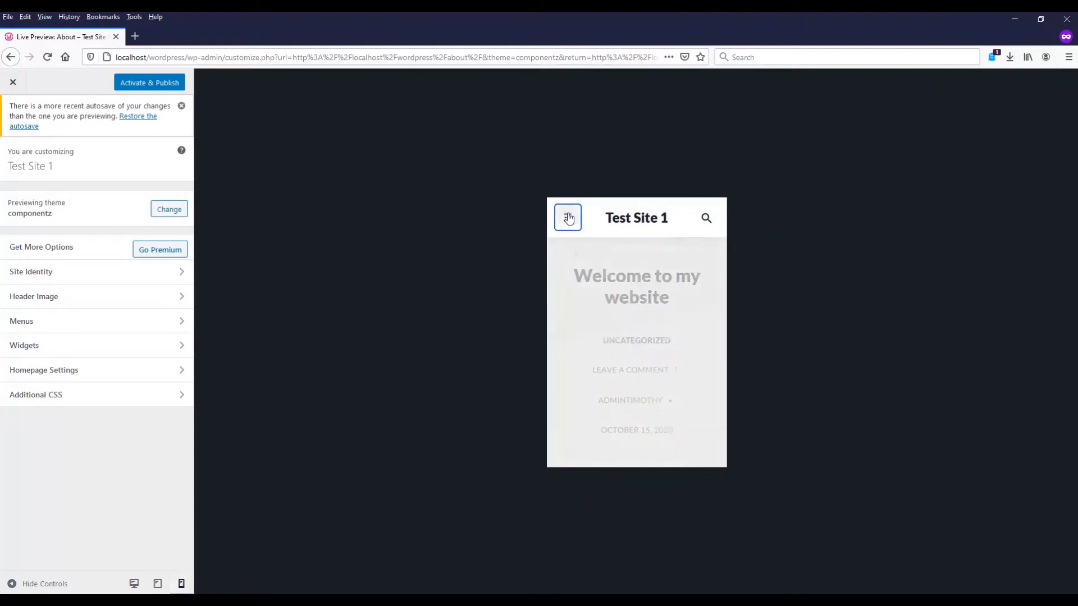
click(568, 218)
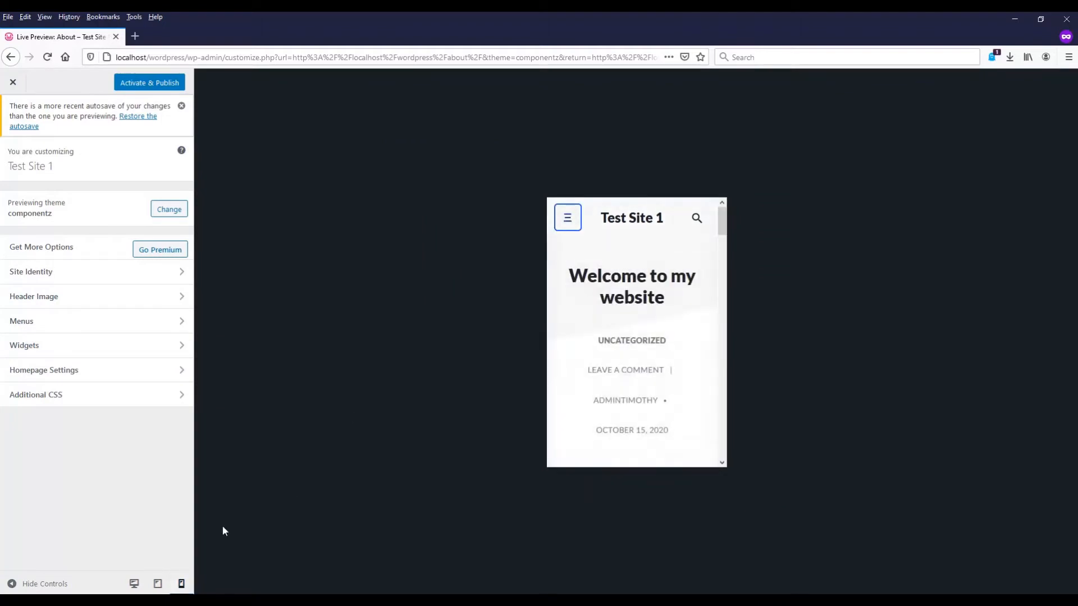
click(157, 584)
click(133, 586)
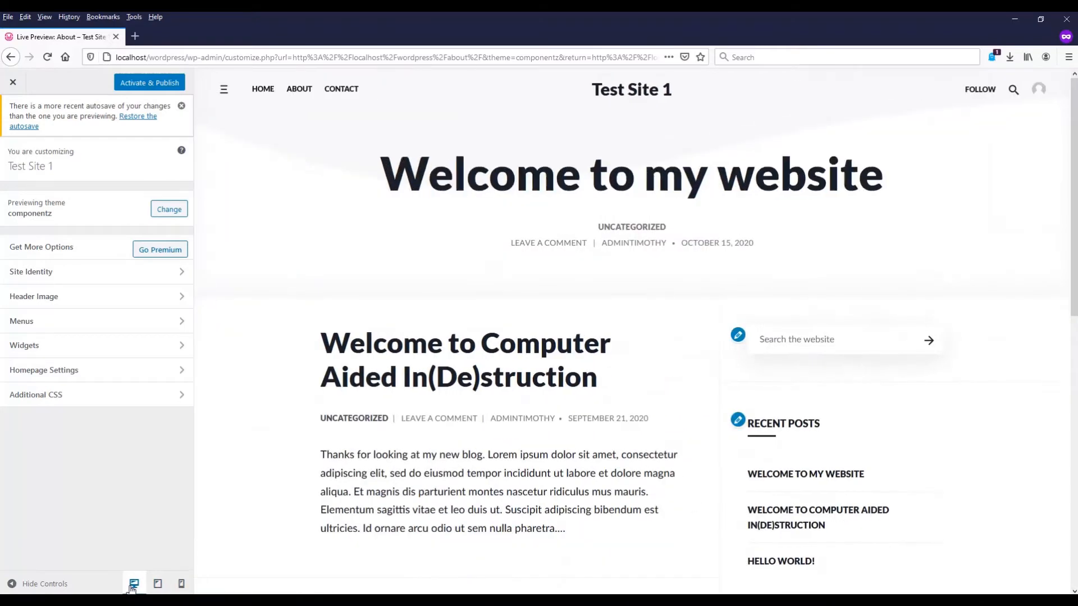
click(182, 585)
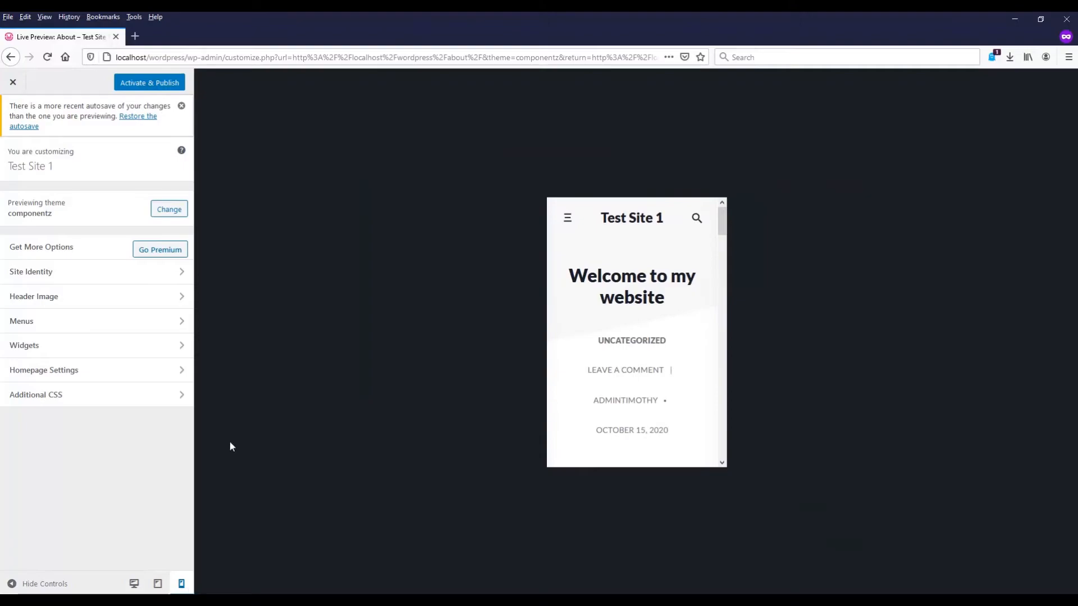
click(13, 82)
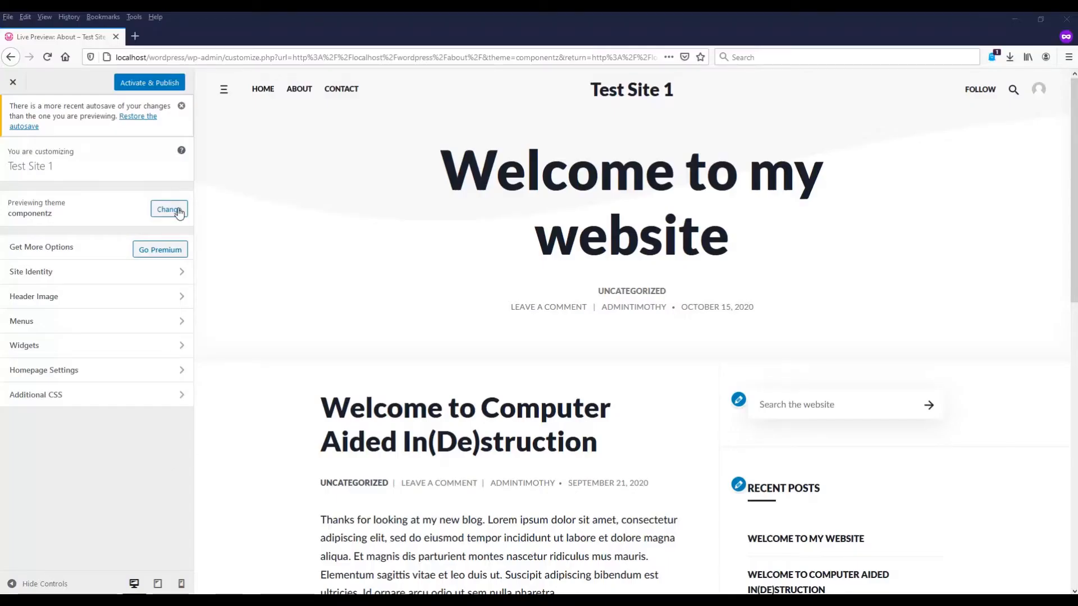
- Browse the WordPress.org themes available as a replacement for the componentz theme
click(178, 212)
click(178, 228)
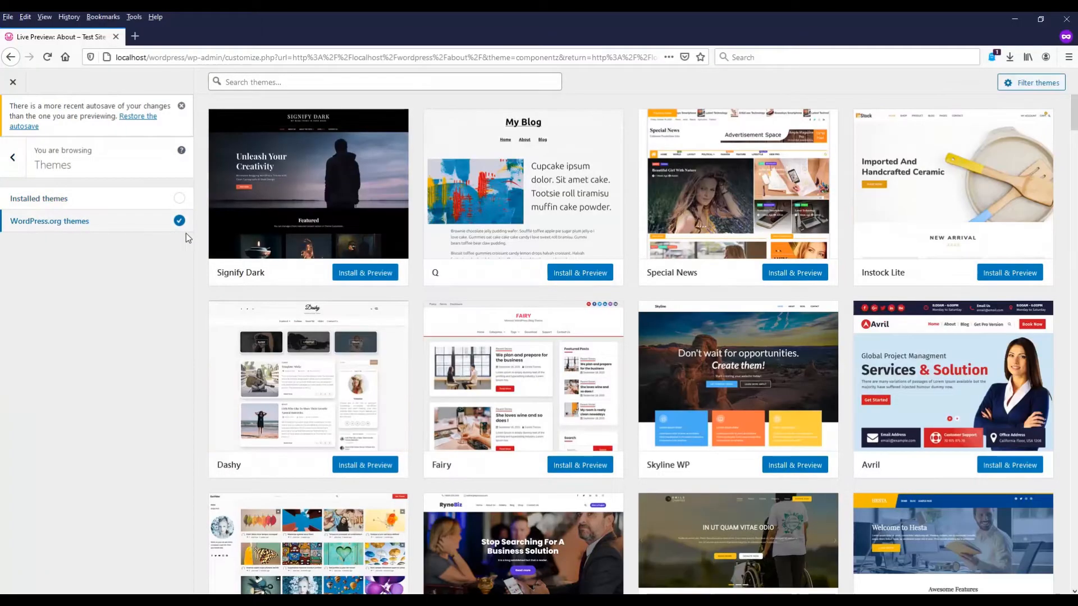
drag(1072, 118, 1066, 323)
scroll(972, 436, down, 10)
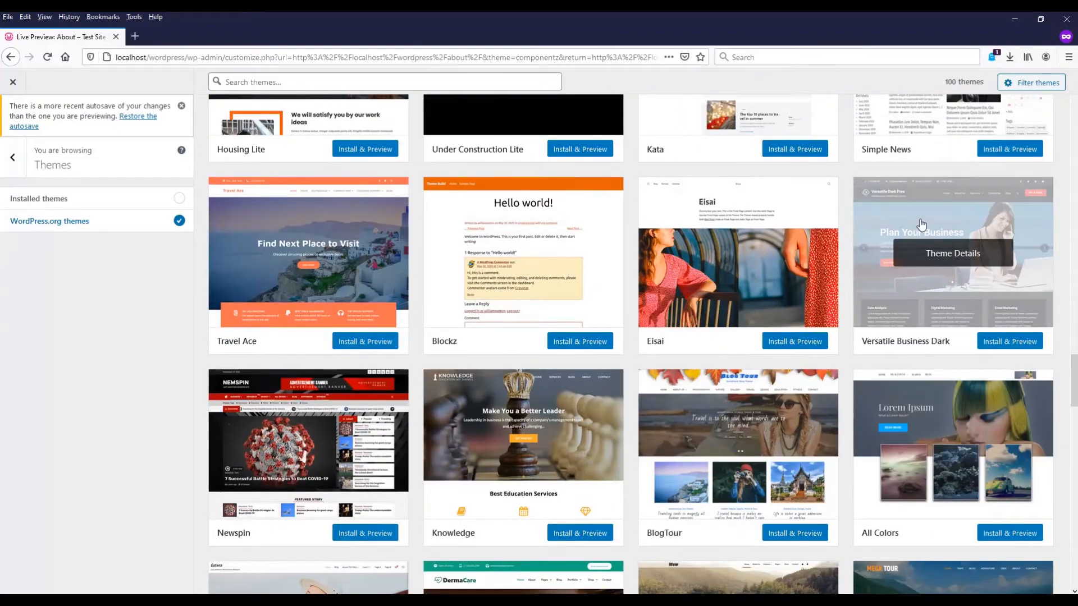
- Read the theme details of Versatile Business Dark, then close them and continue browsing the themes
click(922, 241)
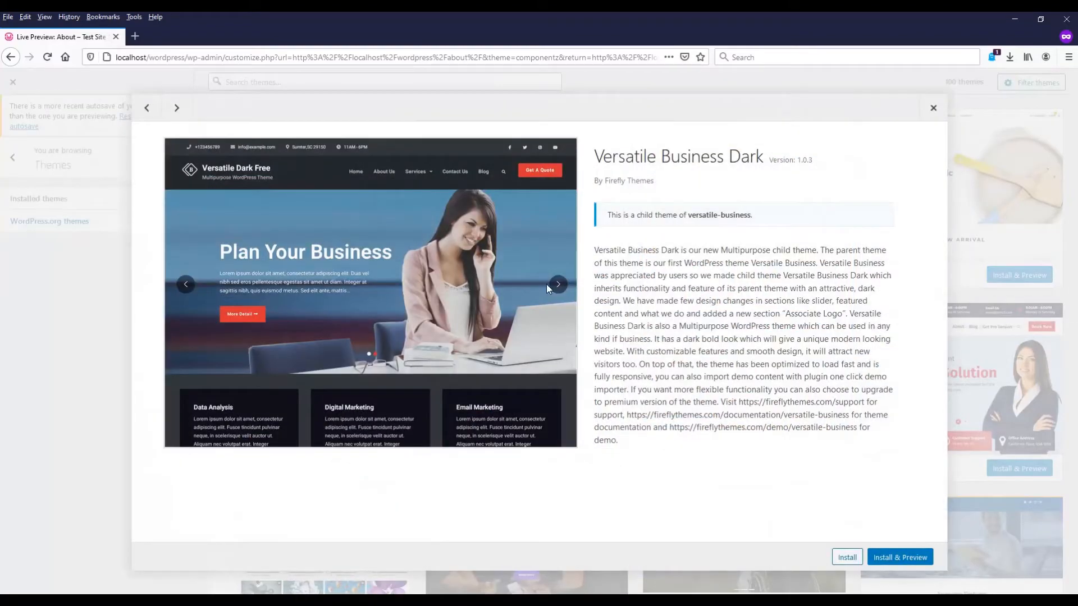
click(934, 108)
scroll(826, 282, down, 5)
scroll(563, 469, down, 5)
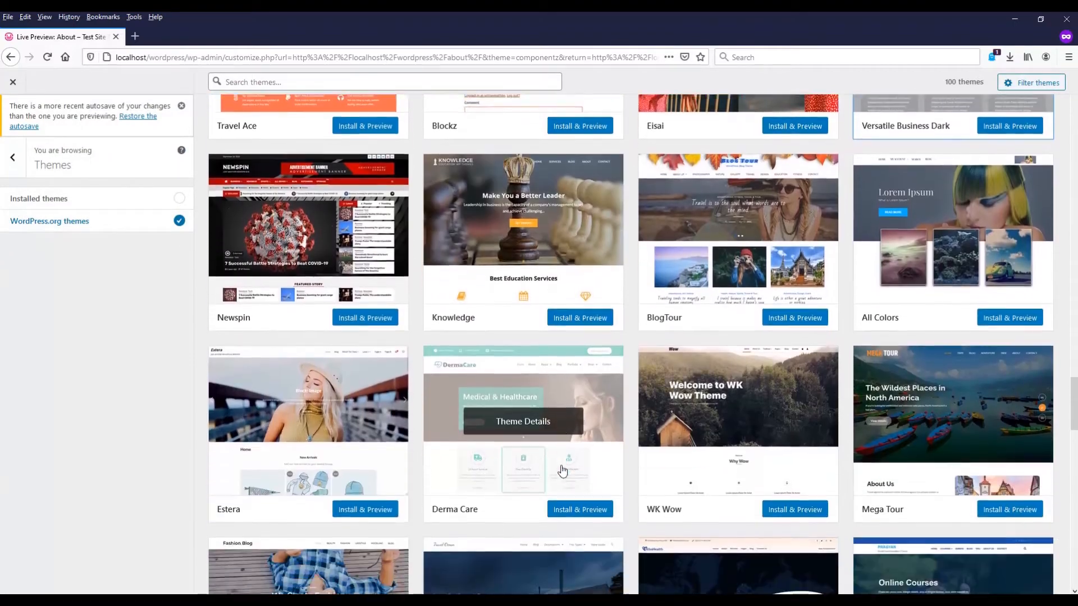
- Read the theme details of Mega Tour, then close them
click(953, 301)
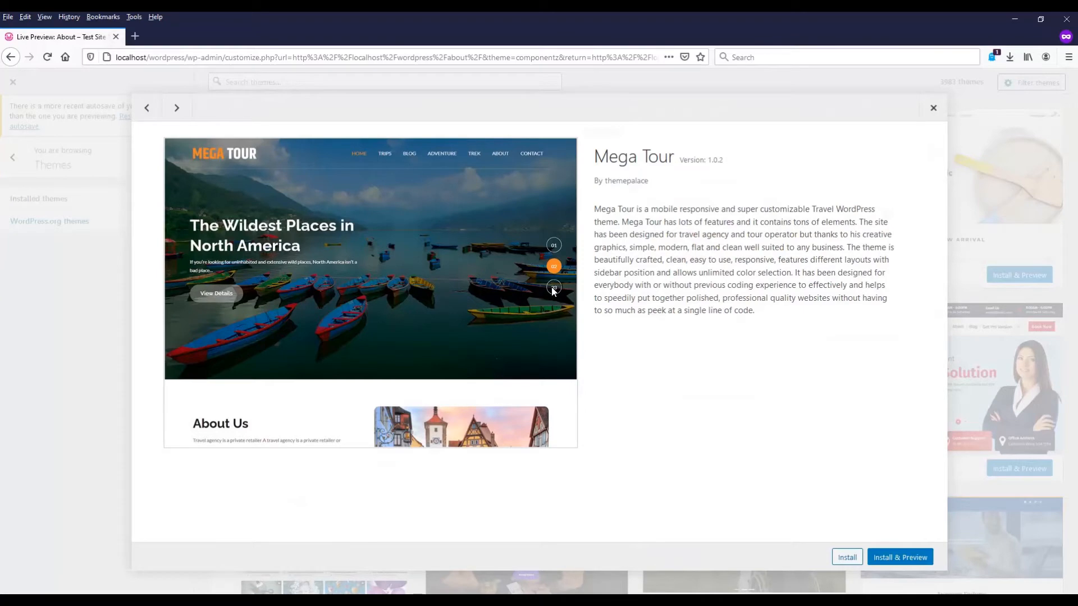
click(70, 332)
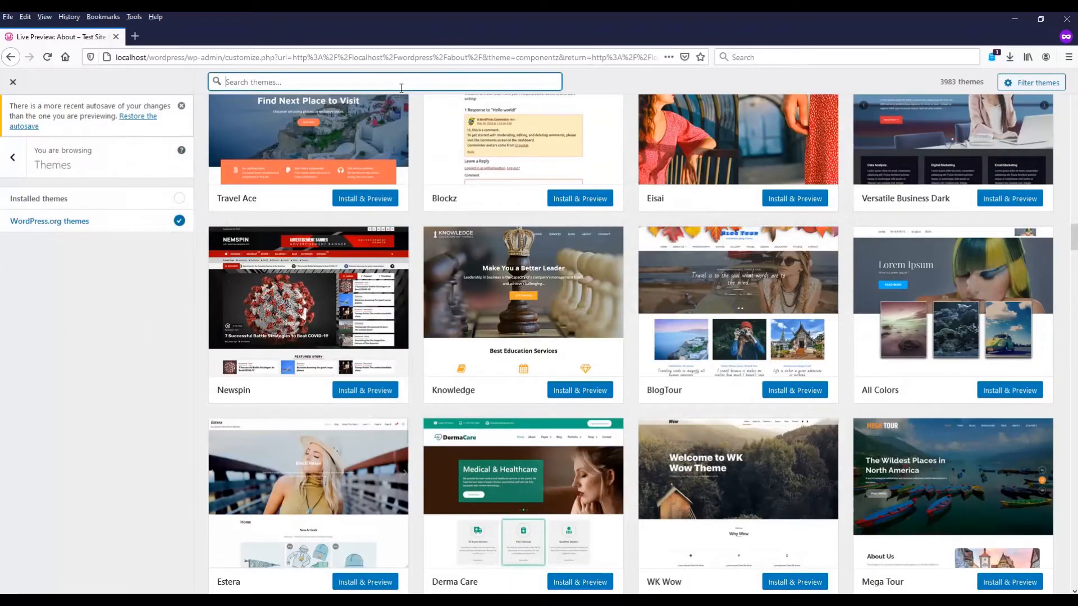
- Search the WordPress.org themes for gallery, then read and close the GalleryWP theme details
text(gallery)
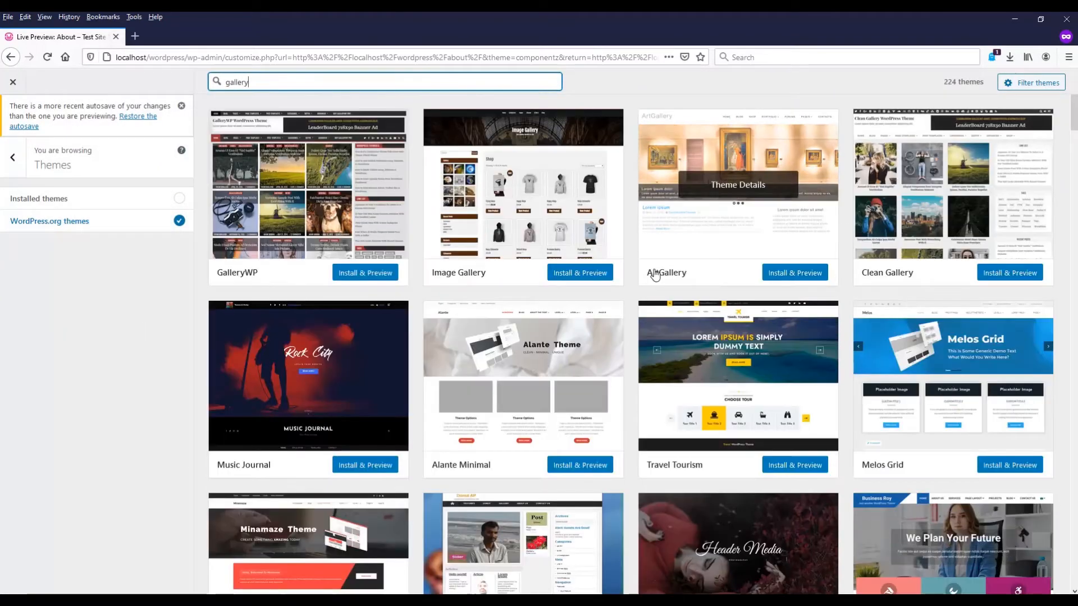
click(308, 184)
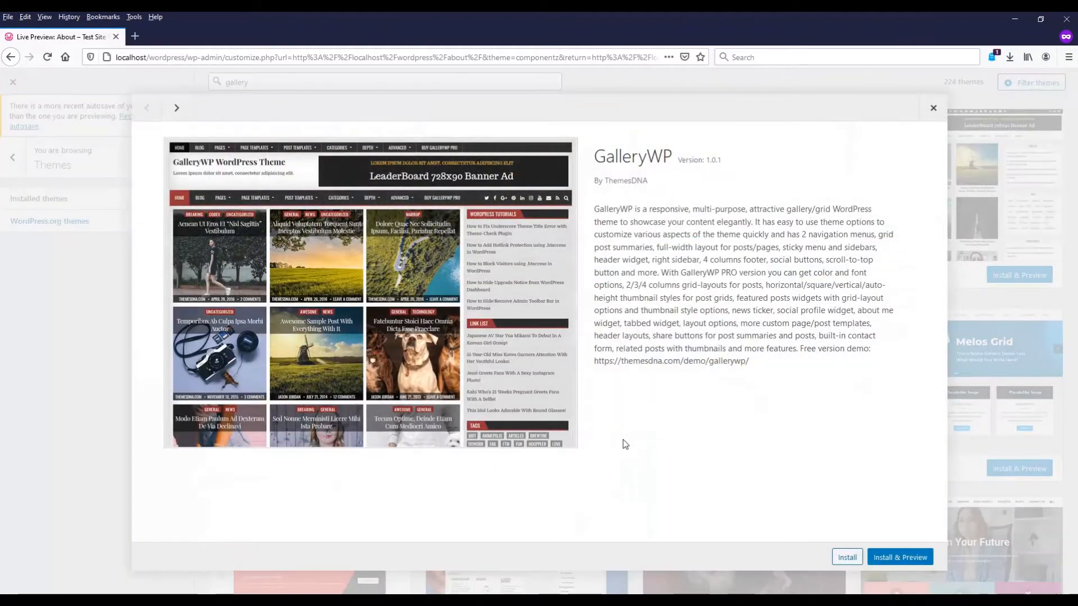
click(934, 108)
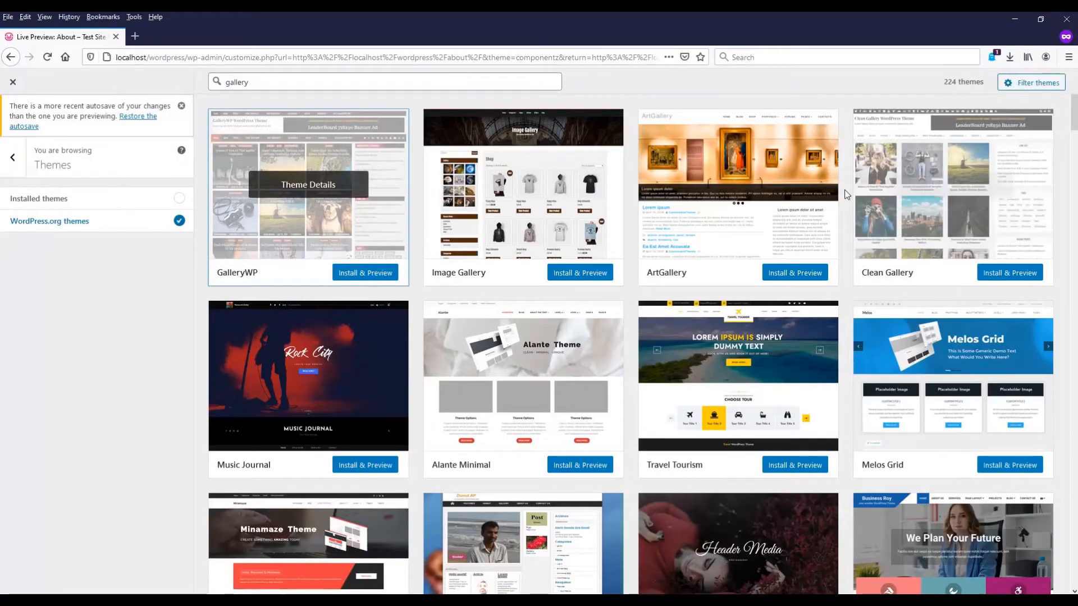
click(807, 373)
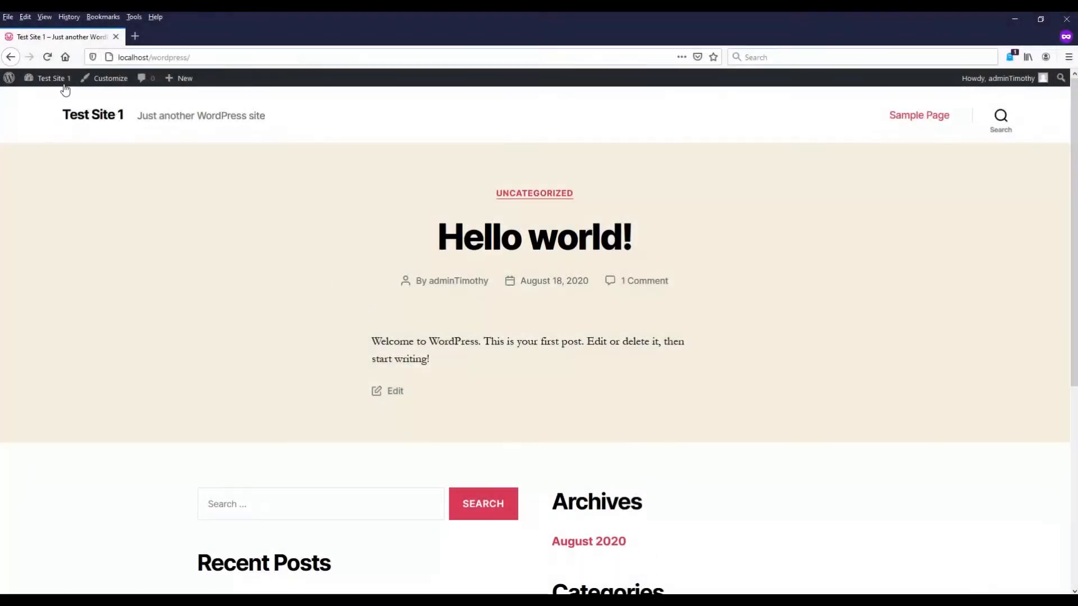
- Go to the site's dashboard and open the page for adding new themes
click(48, 89)
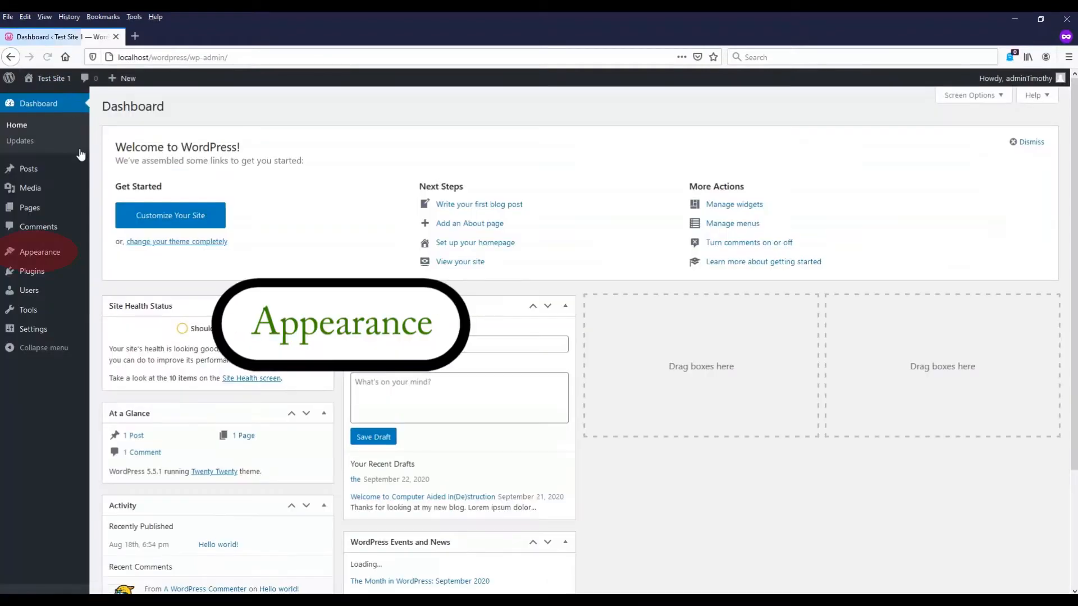
click(56, 256)
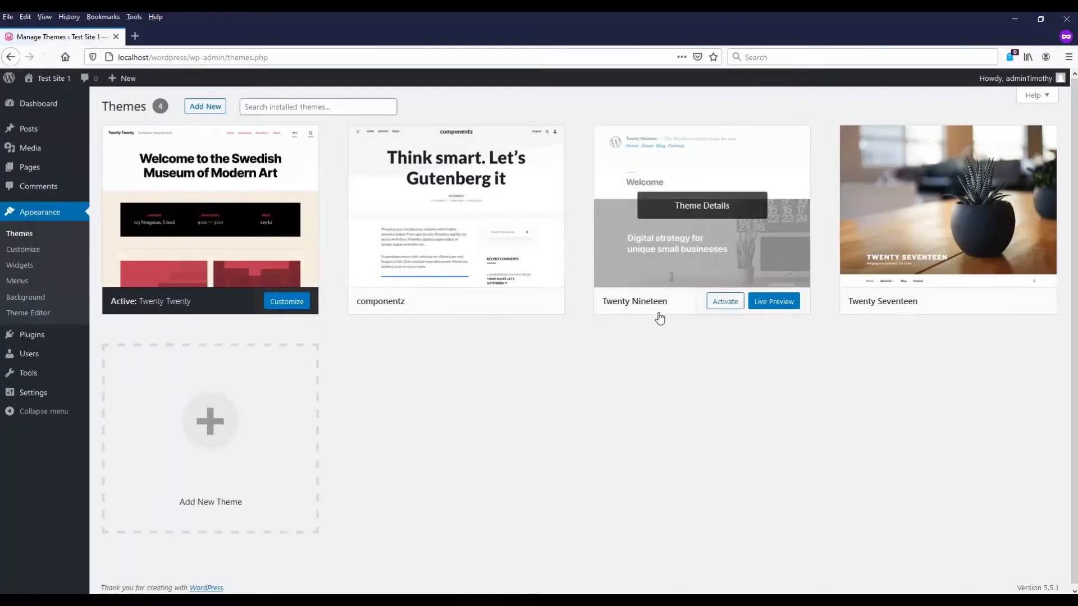
click(205, 106)
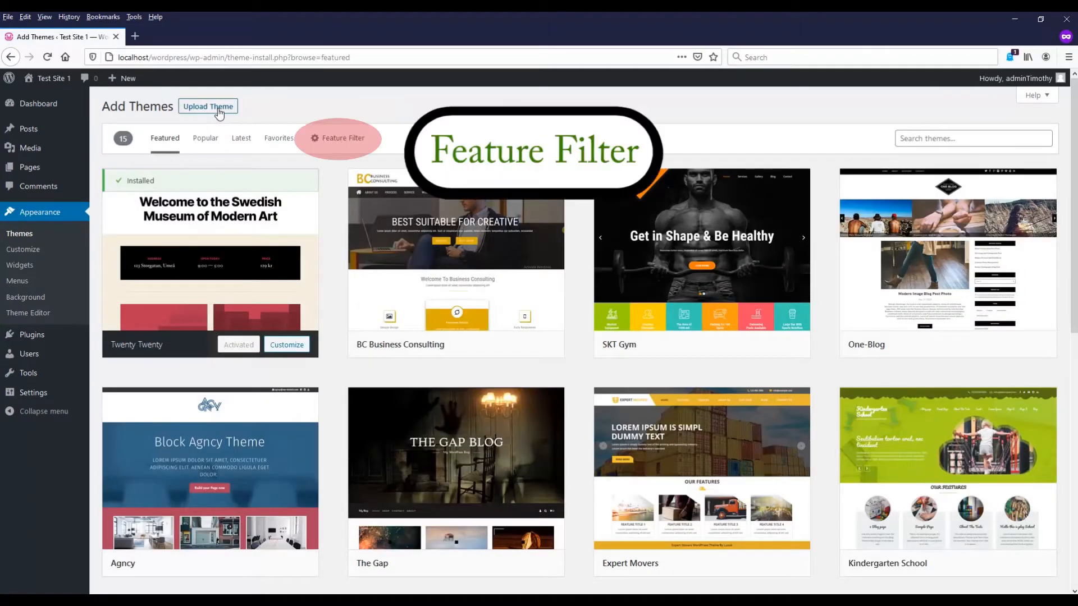
- Filter the available themes by Accessibility Ready, Custom Colors, Custom Header, Full Width Template and Grid Layout
click(336, 141)
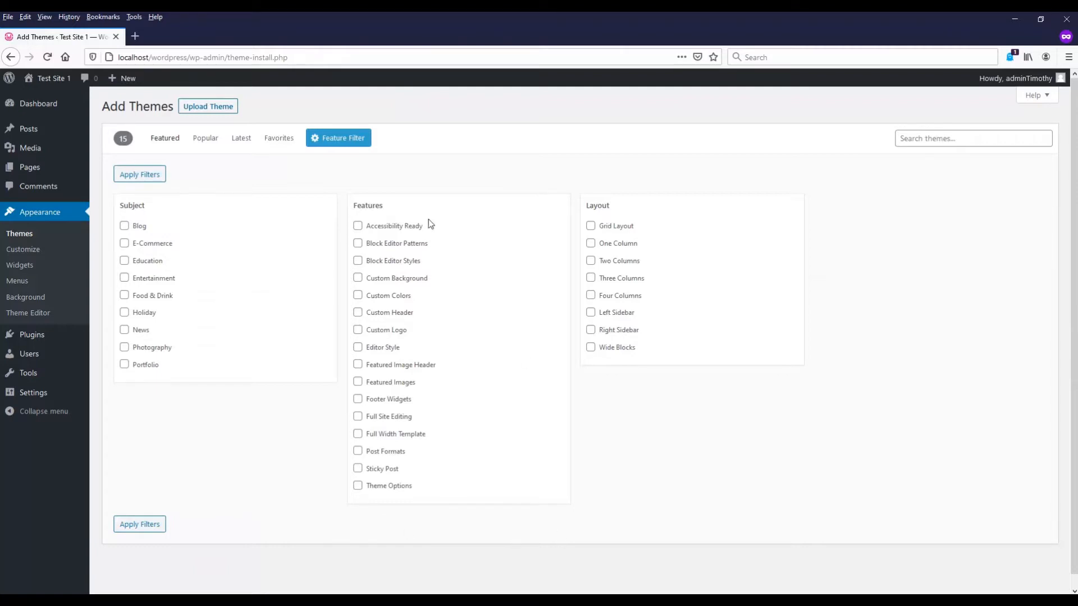
click(357, 227)
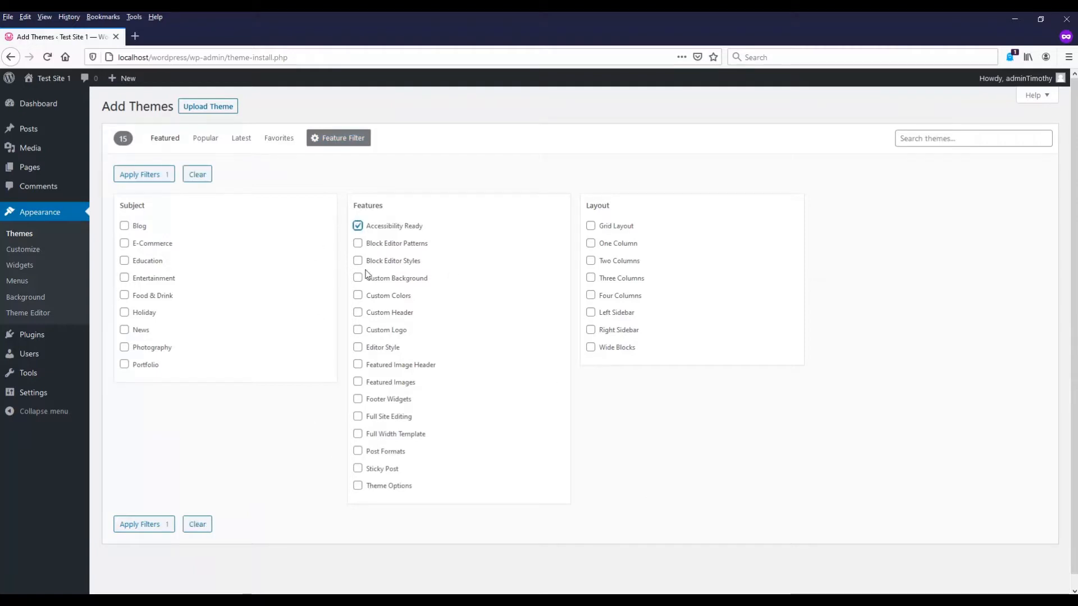
click(357, 296)
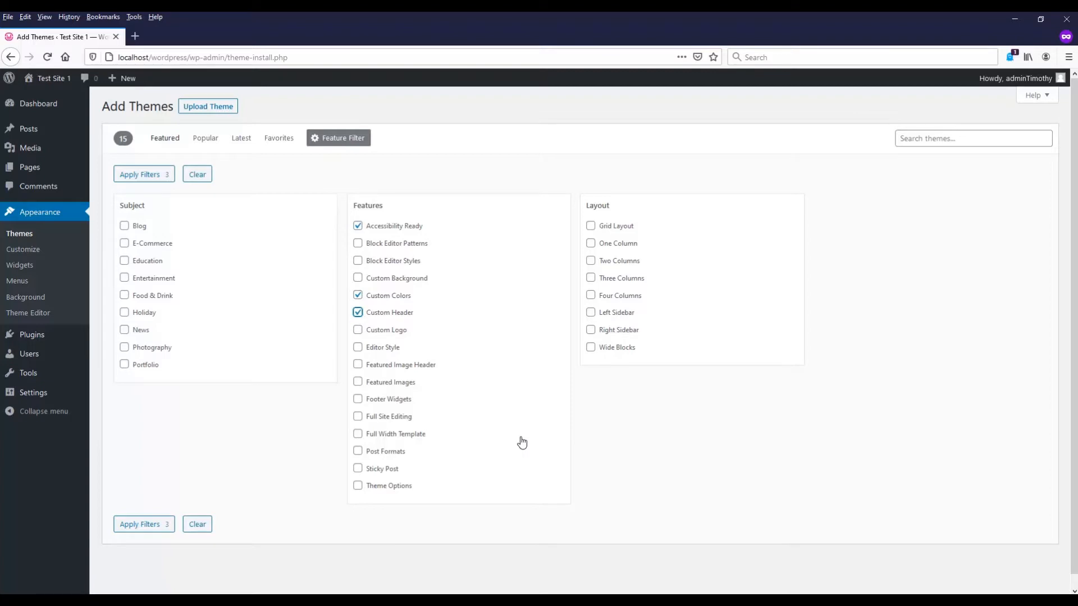
click(357, 435)
click(591, 227)
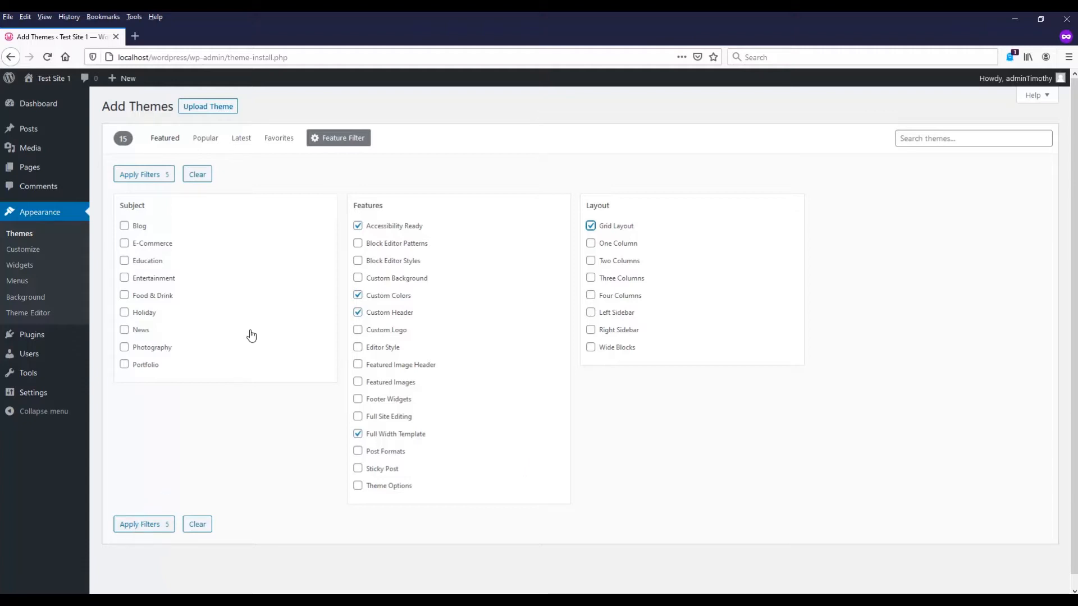
click(146, 174)
- Preview the full page of the NanoSpace theme, close it, and look at the Khaown theme
mouse_move(210, 304)
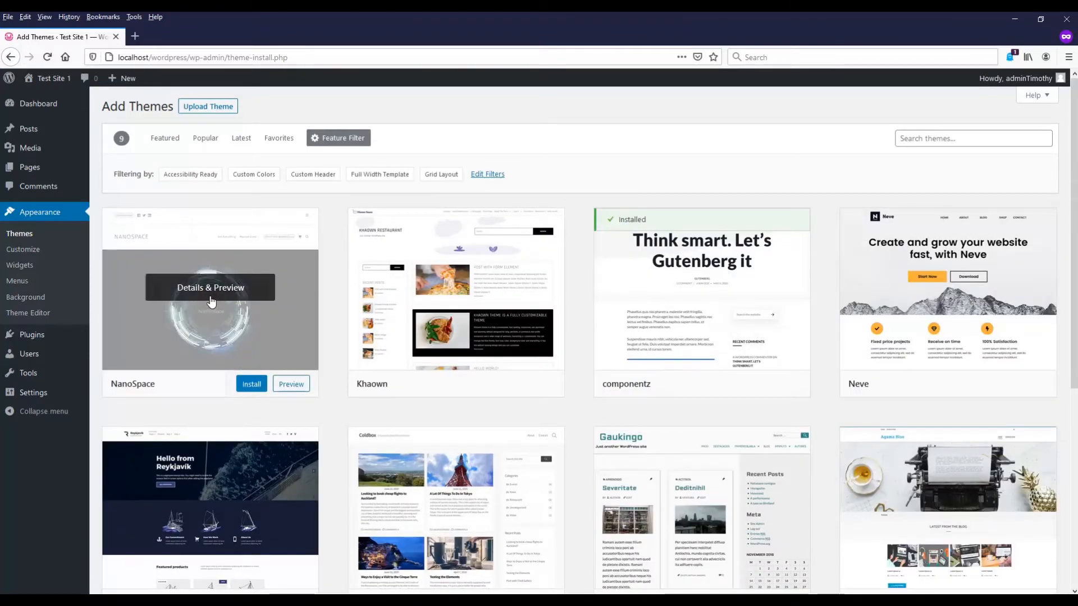
click(302, 387)
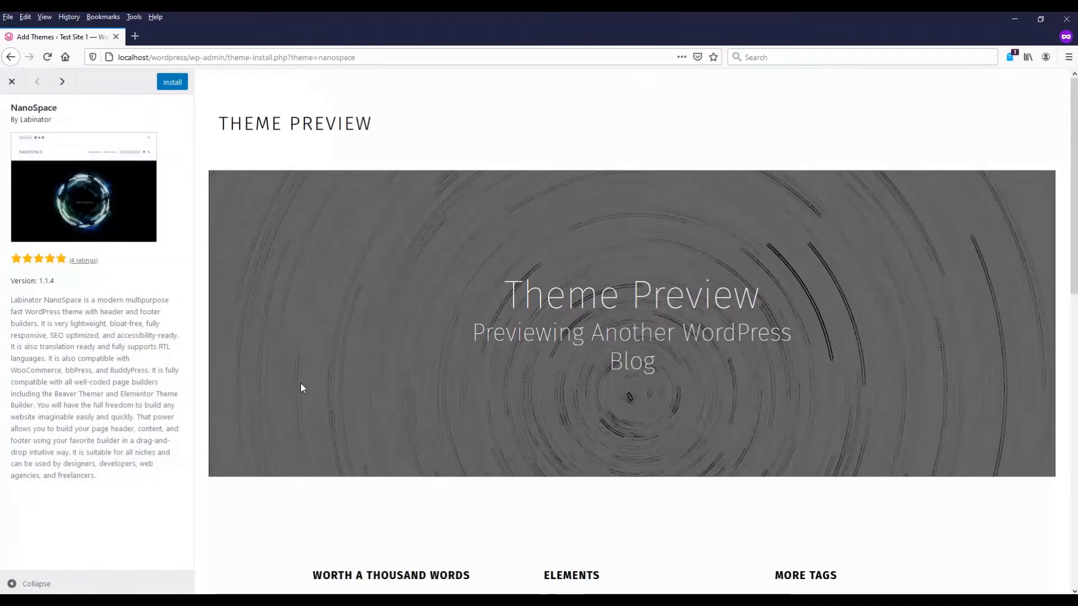
scroll(301, 384, down, 9)
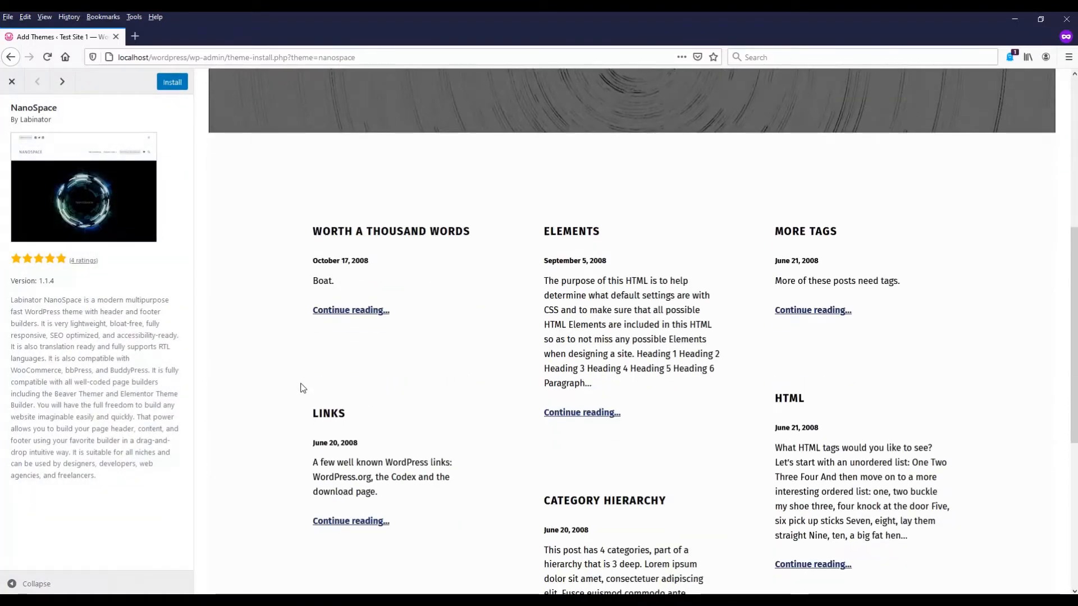
scroll(302, 388, down, 3)
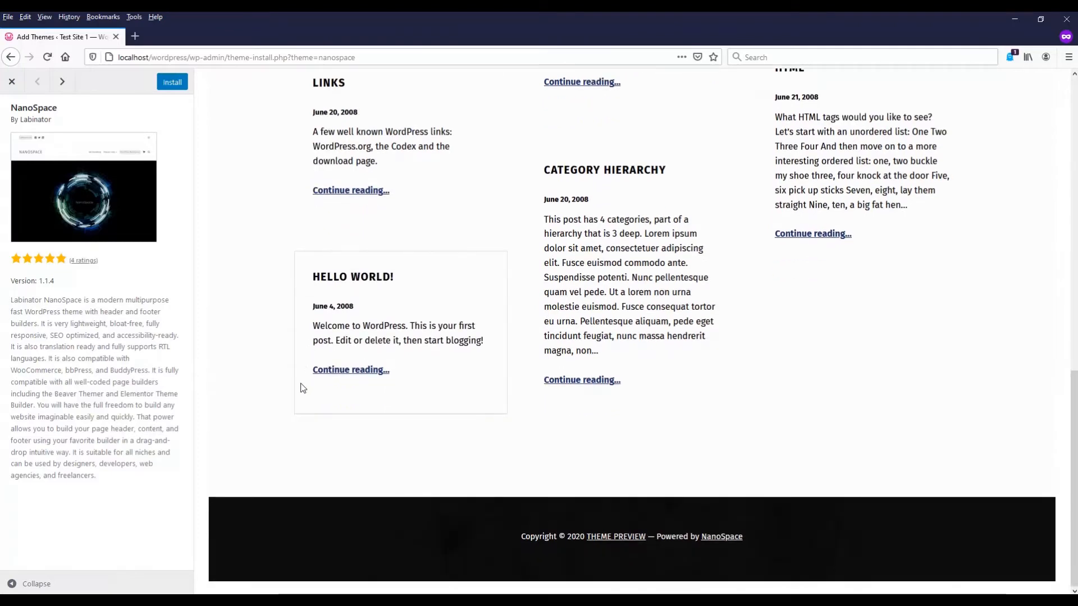
scroll(301, 387, up, 12)
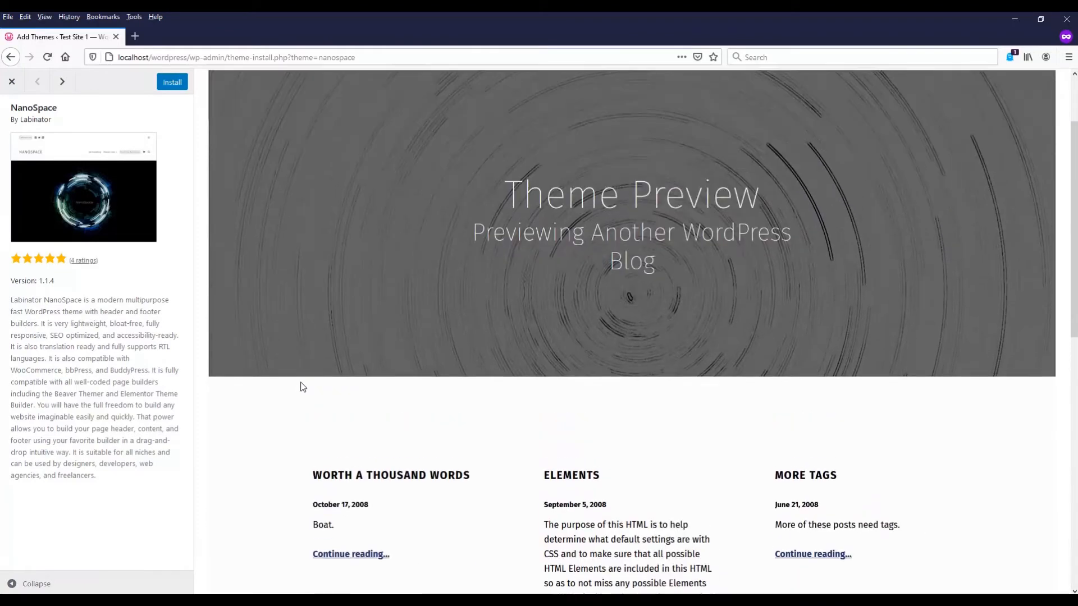
click(12, 82)
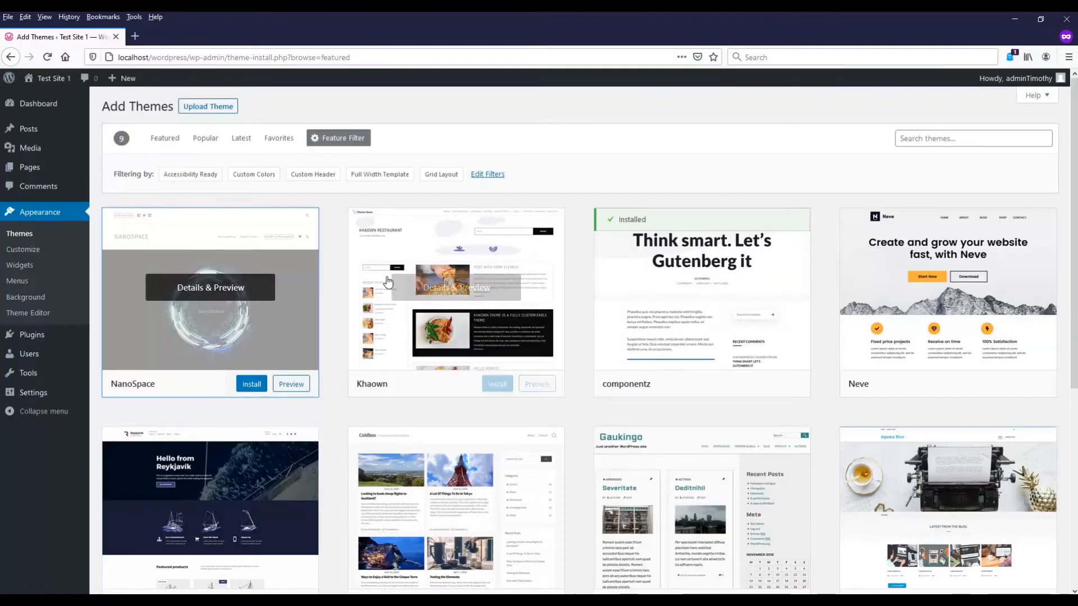
click(454, 330)
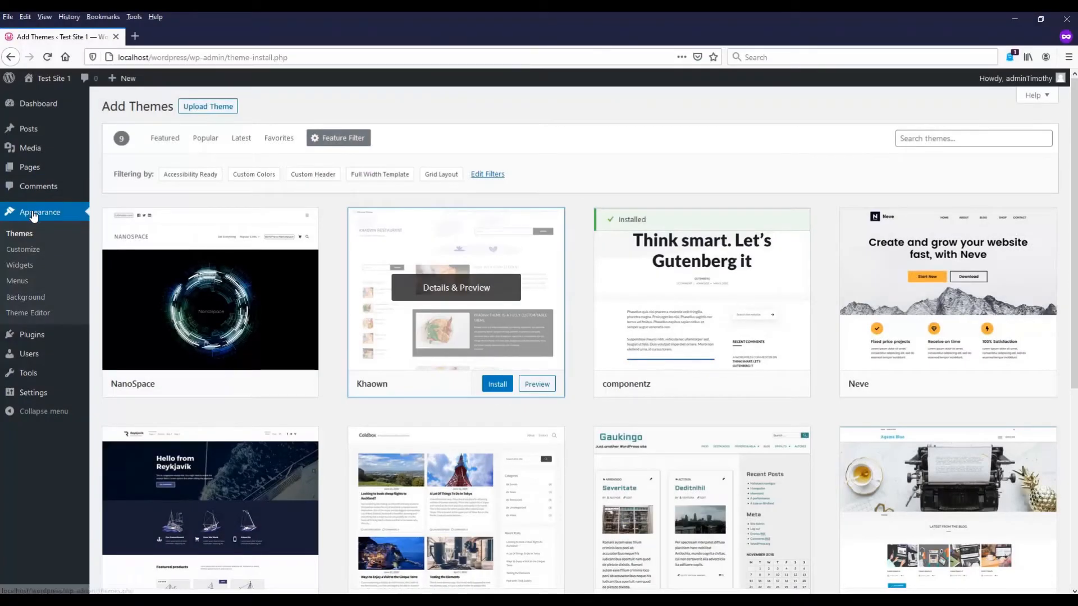
- Return to the unfiltered page for adding themes and search for Twenty Twenty
click(208, 110)
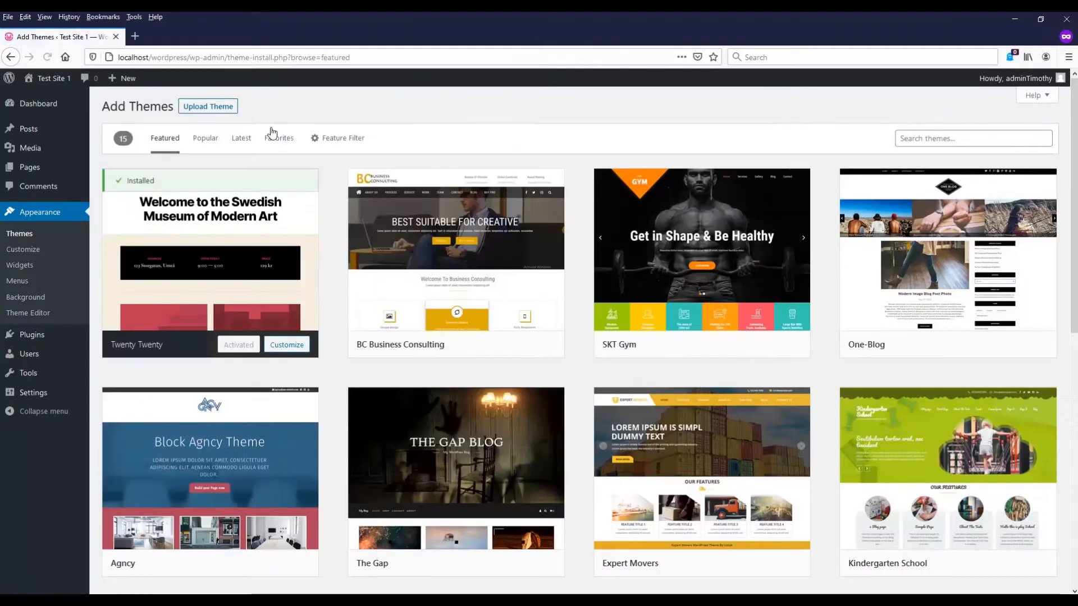
click(989, 144)
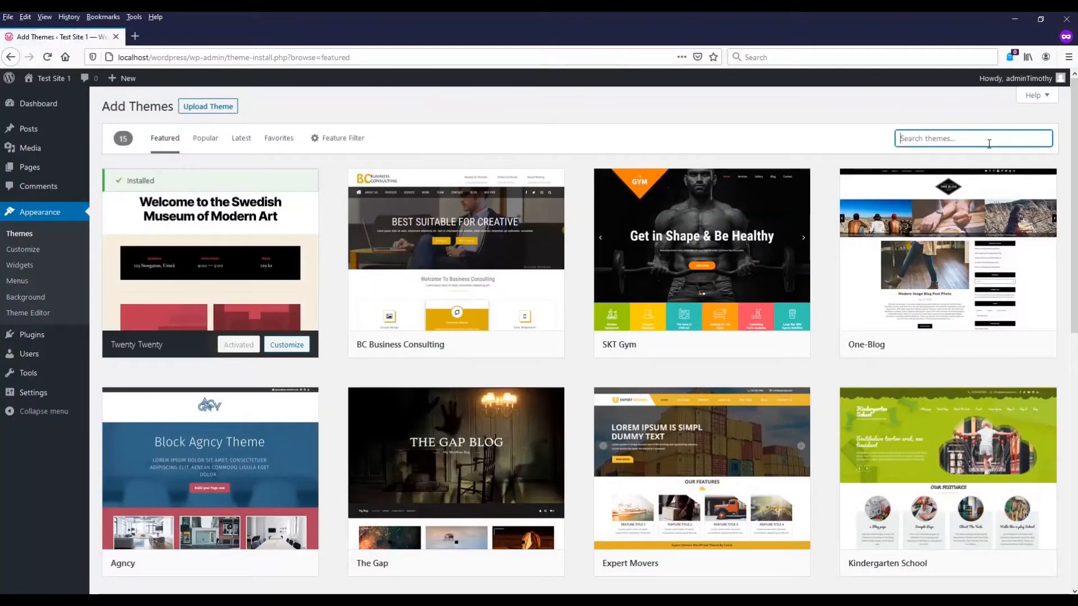
text(Twenty)
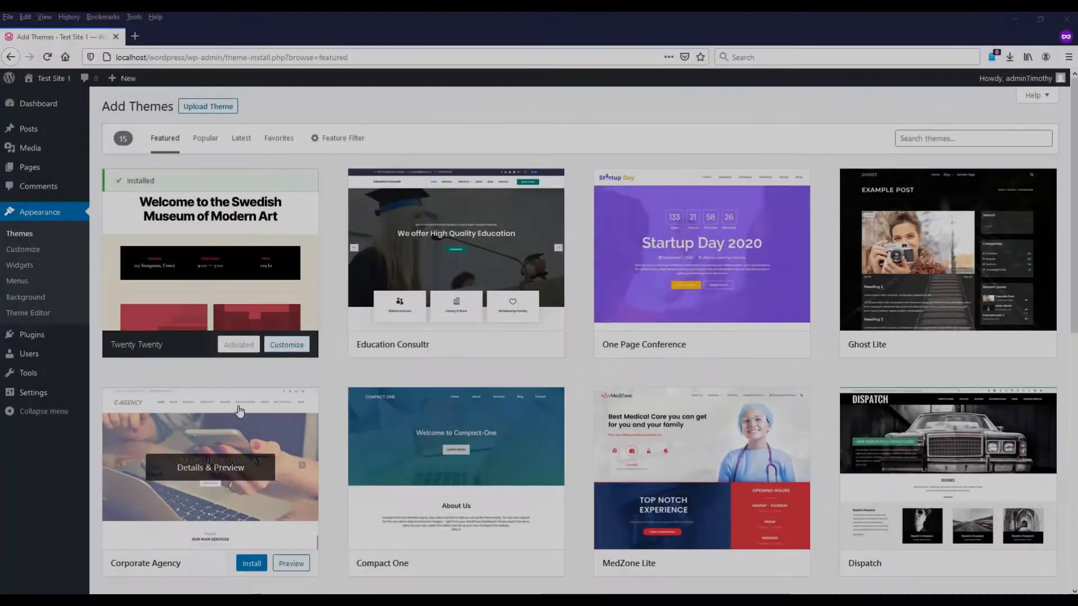
- Install the Education Consultr theme from the featured themes
mouse_move(492, 255)
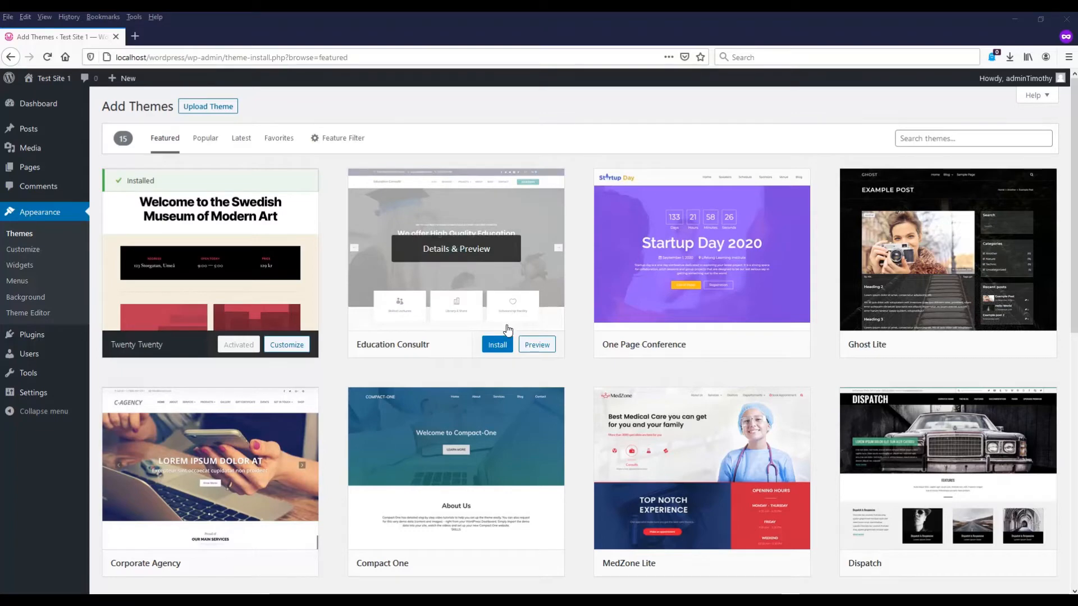
click(501, 346)
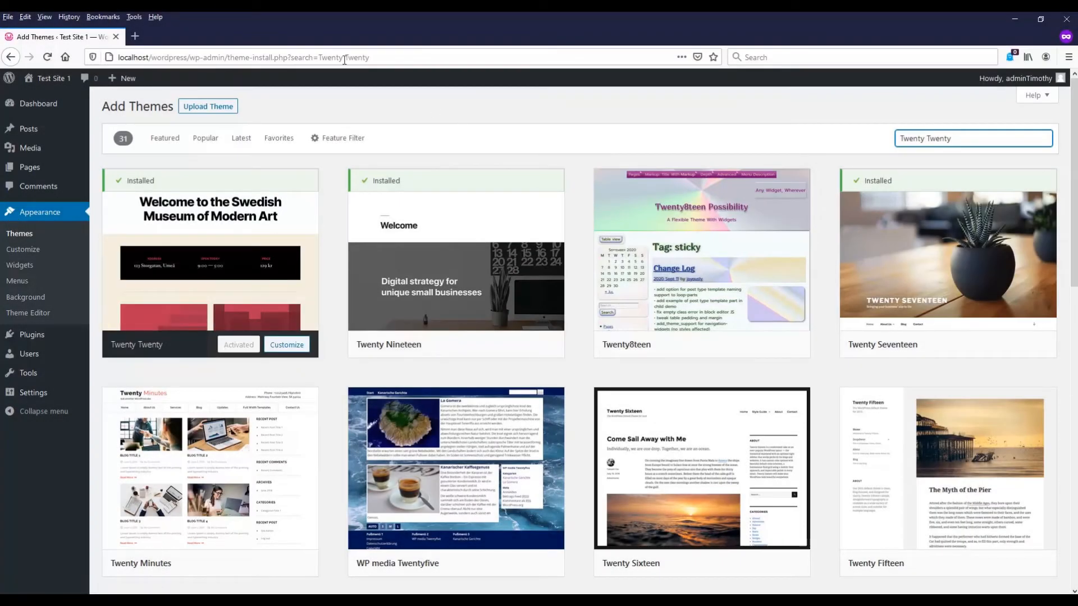
- Open wordpress.org in a new browser tab and go to its theme directory
click(135, 35)
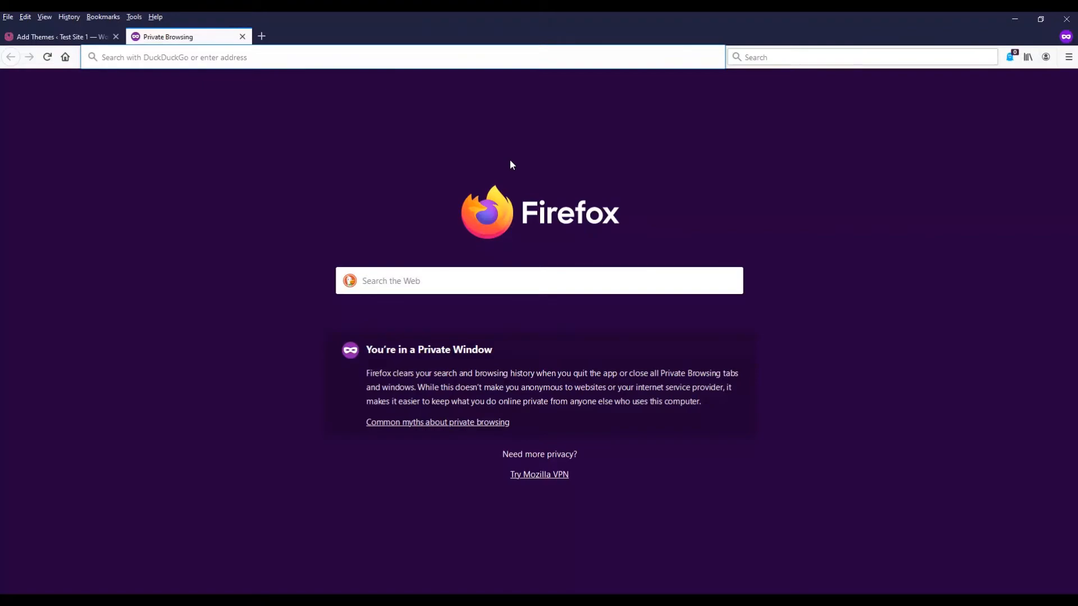
text(wordpress.org)
key(Return)
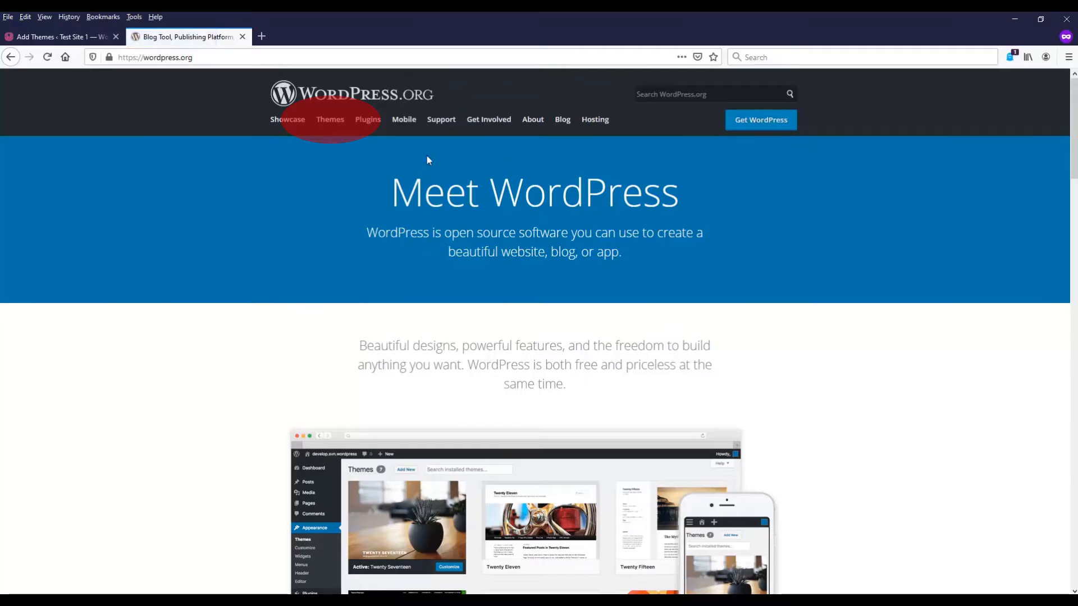
click(329, 119)
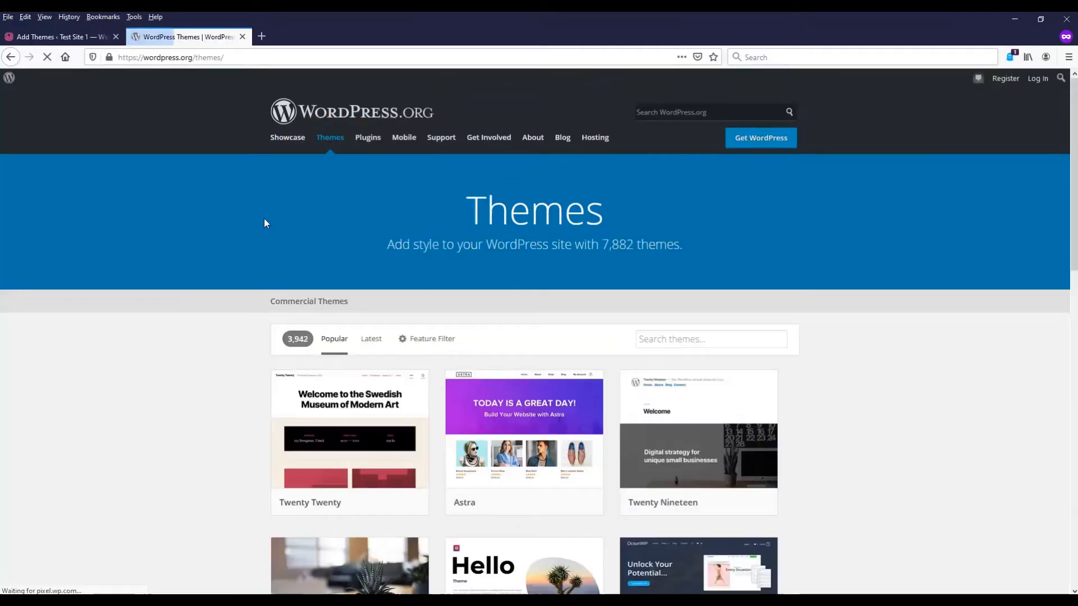
- Search the theme directory for Twenty Twenty and save the theme's download file twentytwenty.1.5.zip
scroll(952, 301, down, 3)
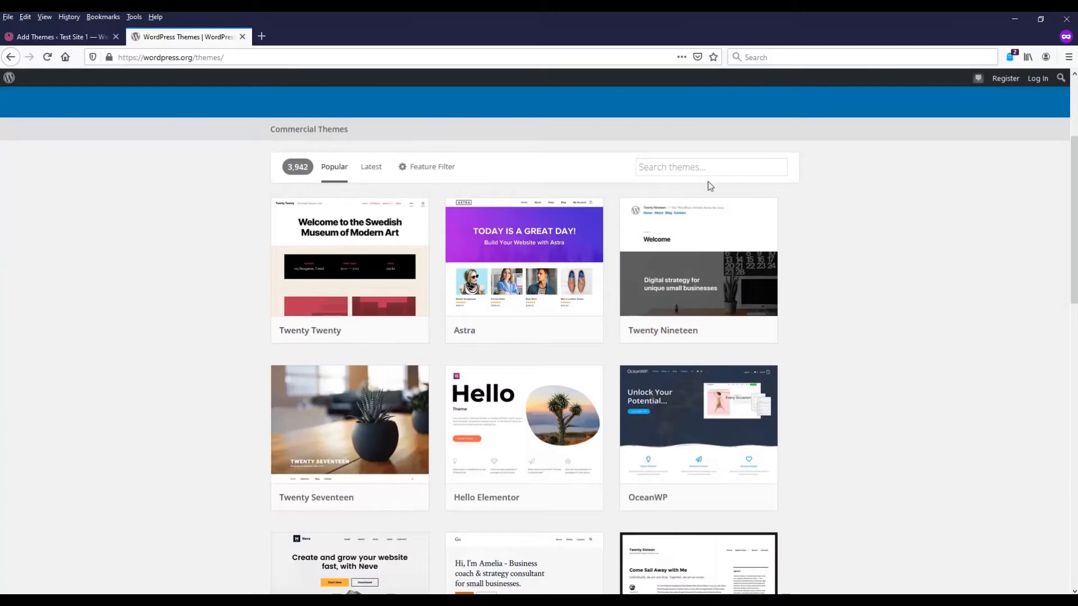
click(700, 174)
text(Twenty )
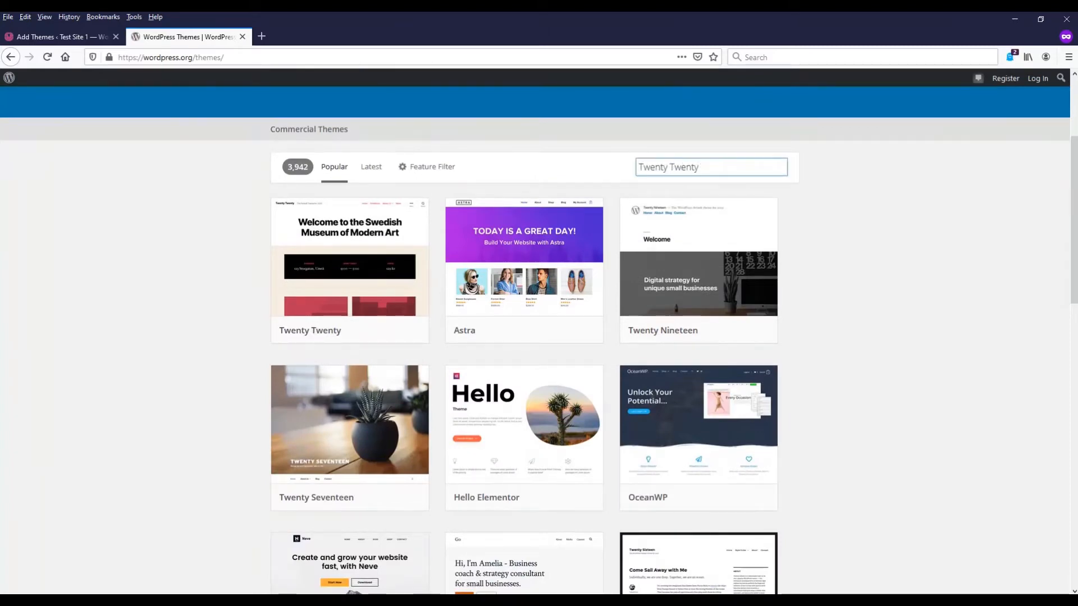
text(Twenty)
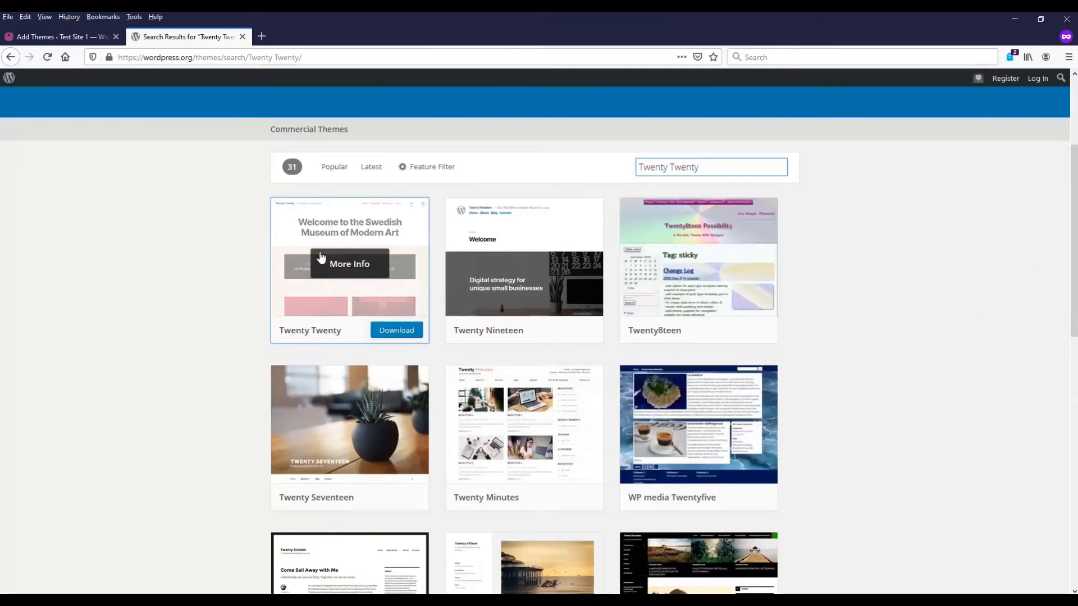
click(397, 331)
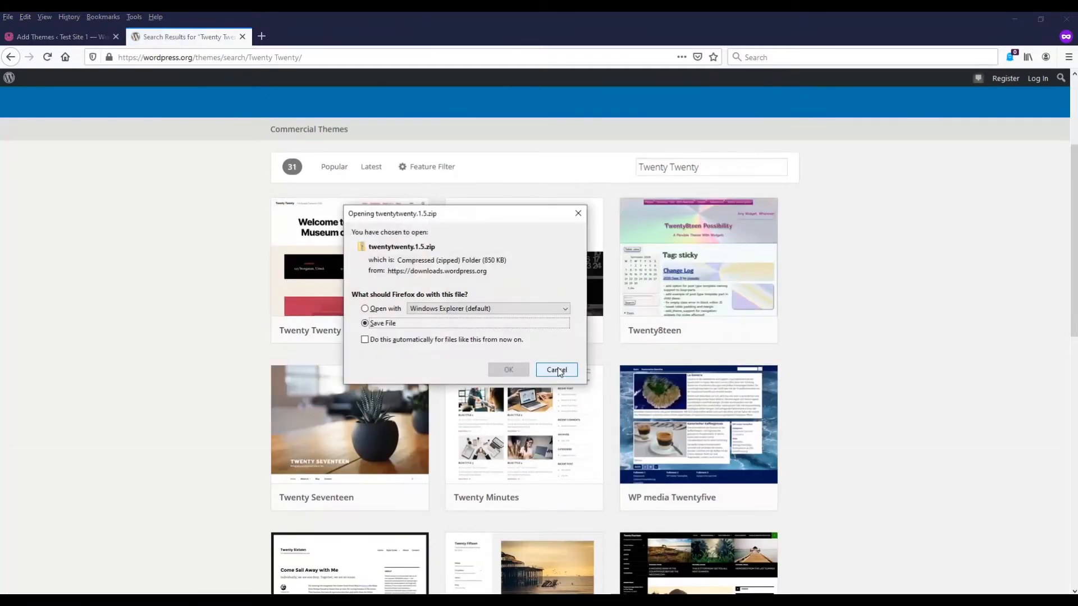
click(508, 369)
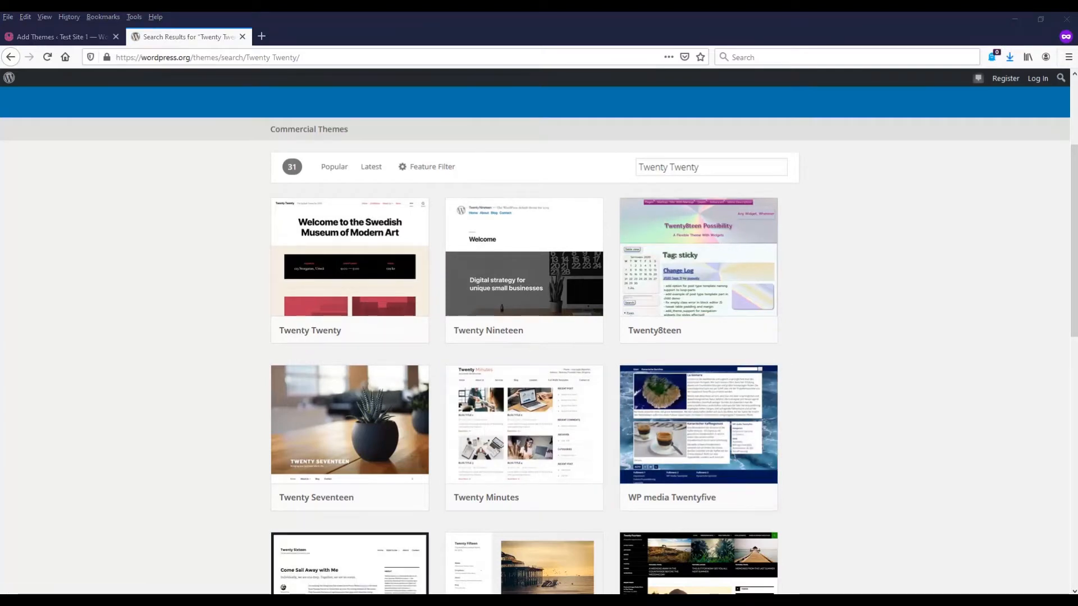
- Switch to File Explorer and open the Downloads folder
click(291, 600)
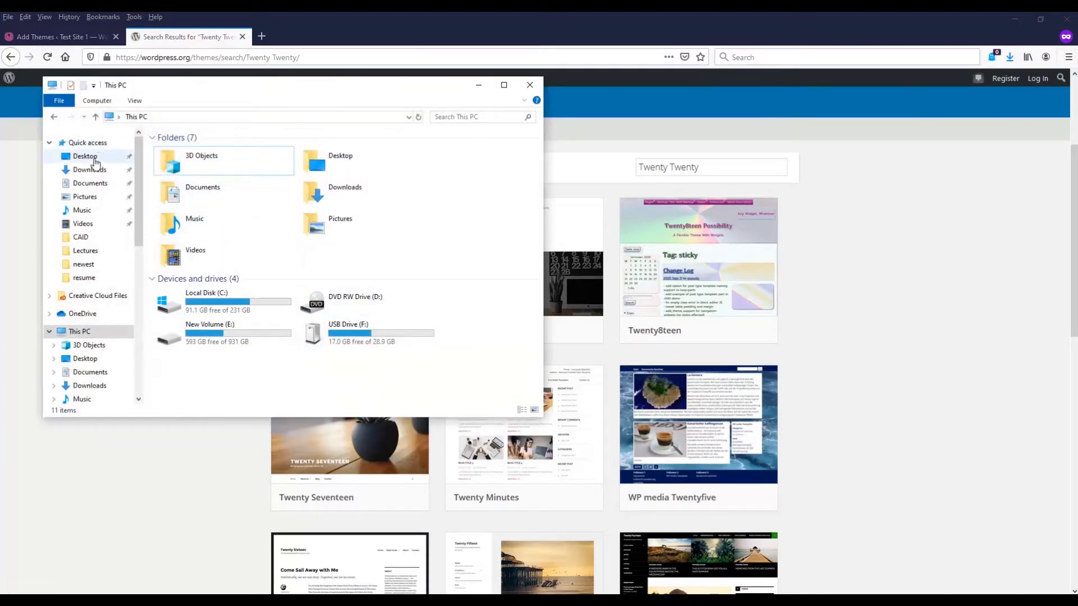
click(90, 171)
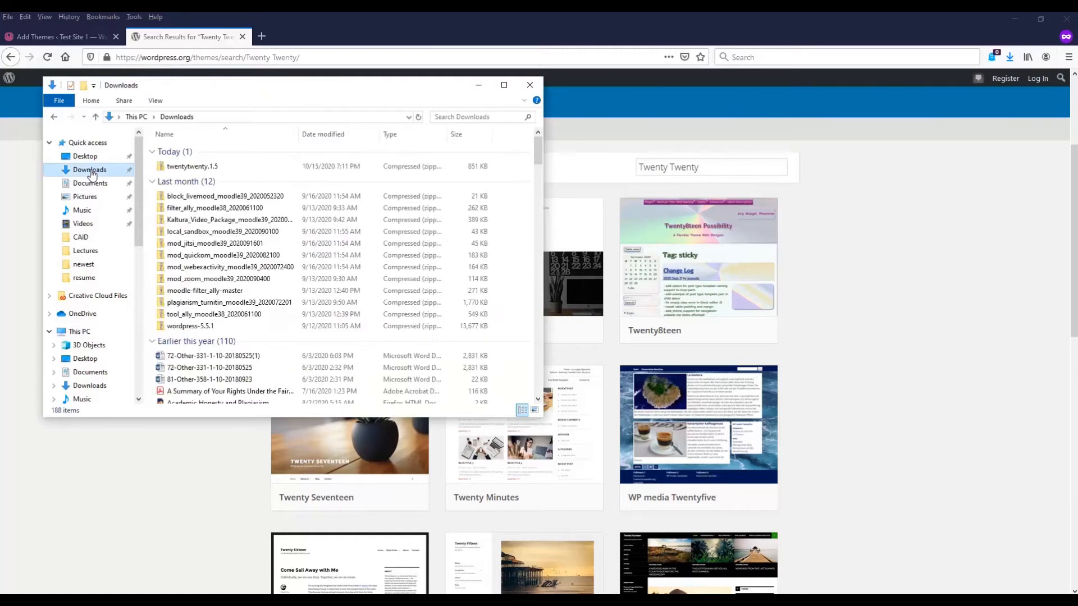
- Move the twentytwenty.1.5 zip file from Downloads into C:\wamp64\www\wordpress\wp-content\themes
click(194, 167)
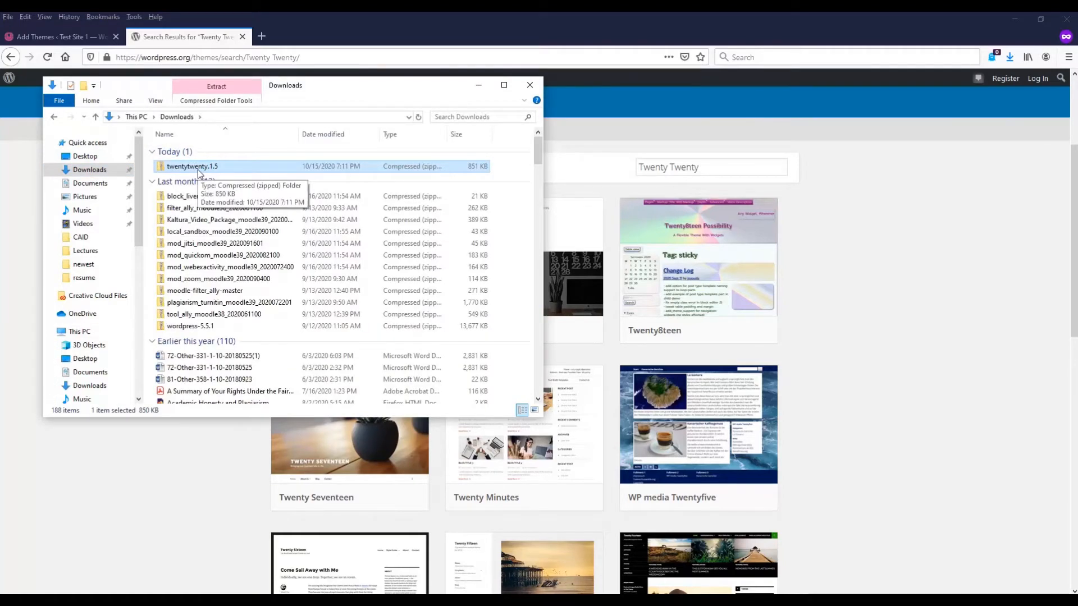
right_click(198, 169)
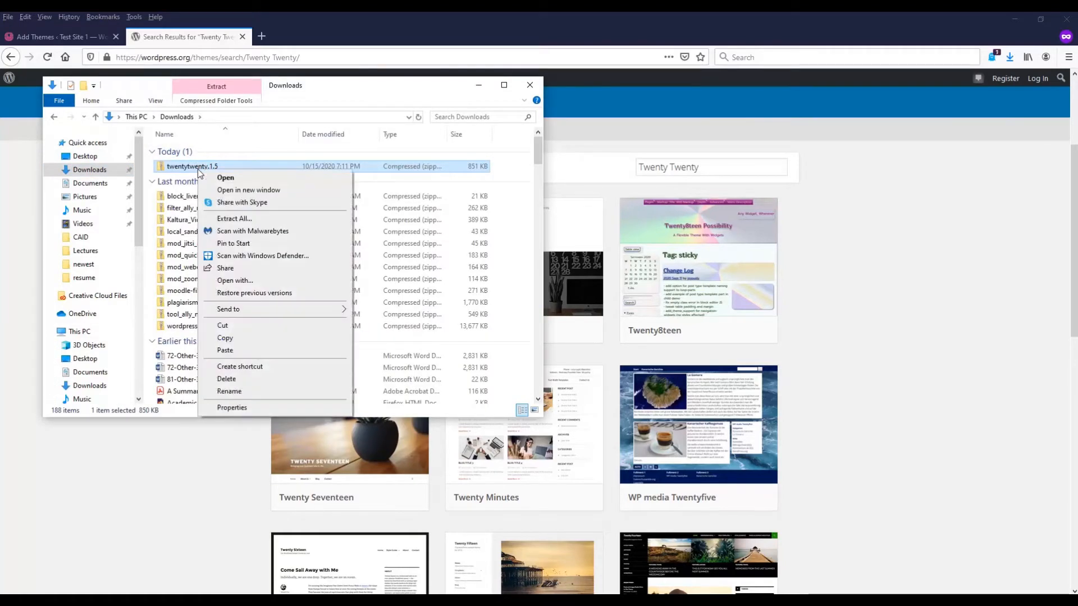
click(231, 327)
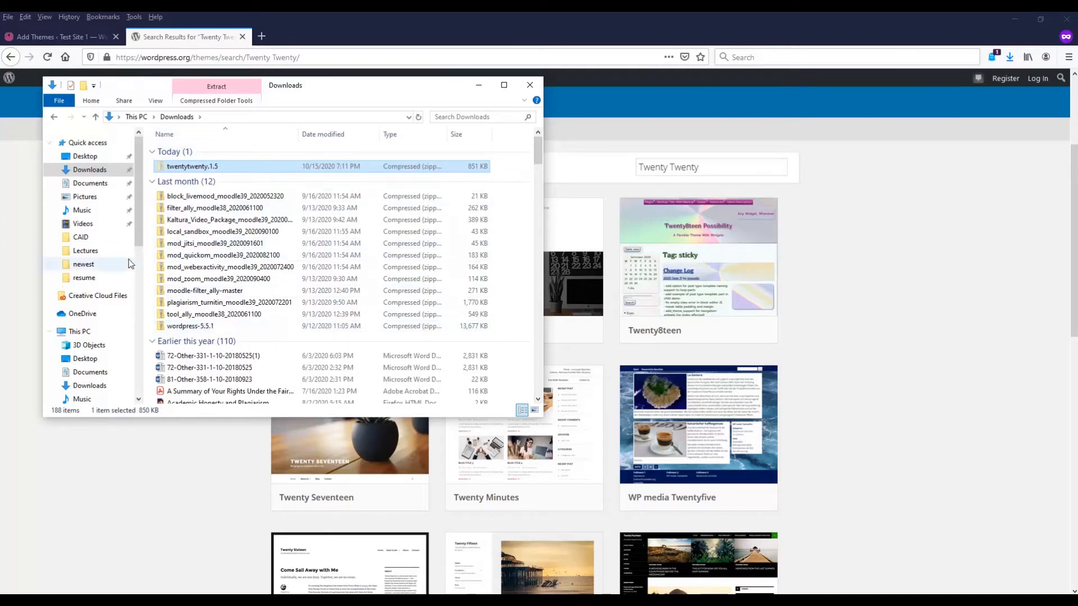
click(102, 333)
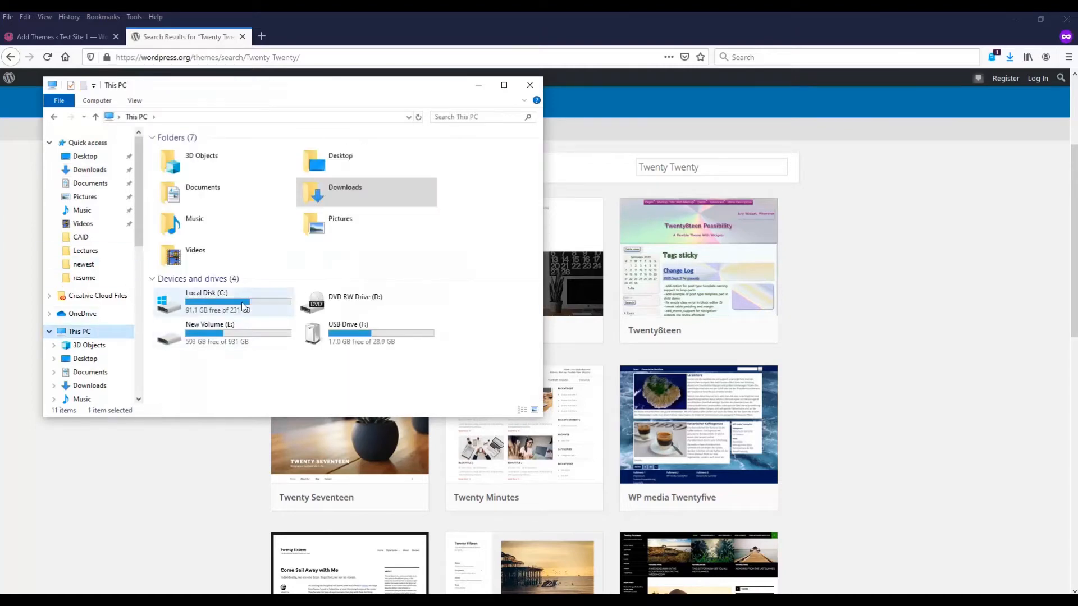
double_click(223, 310)
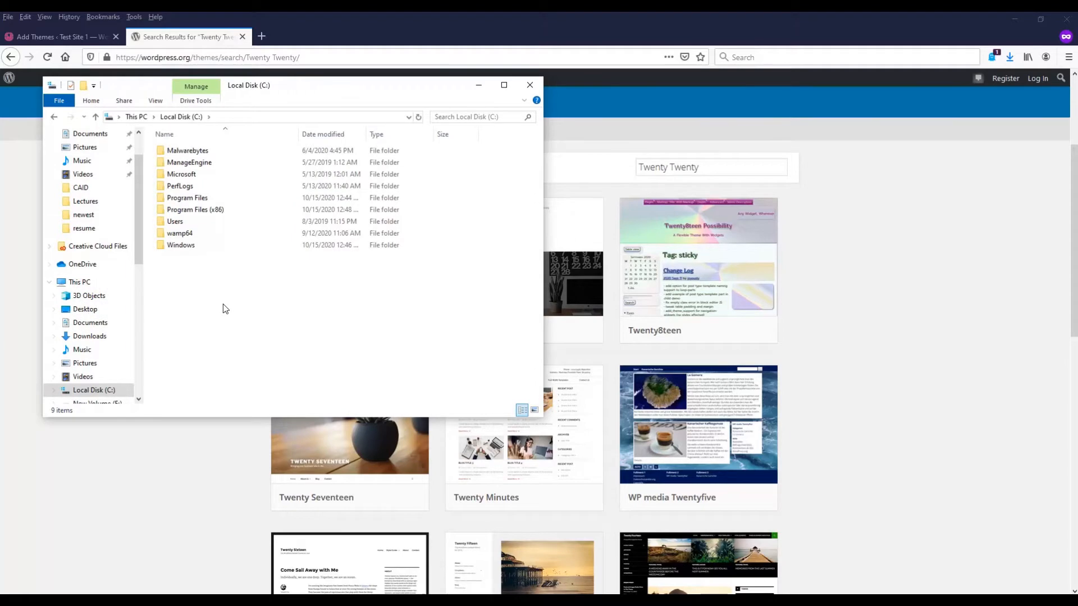
double_click(201, 235)
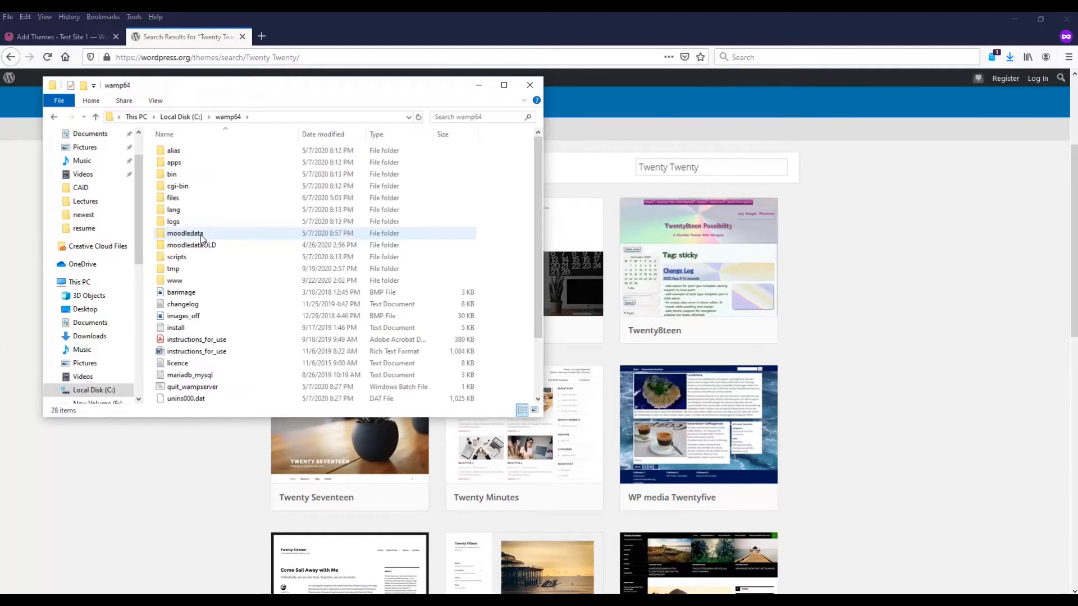
double_click(185, 278)
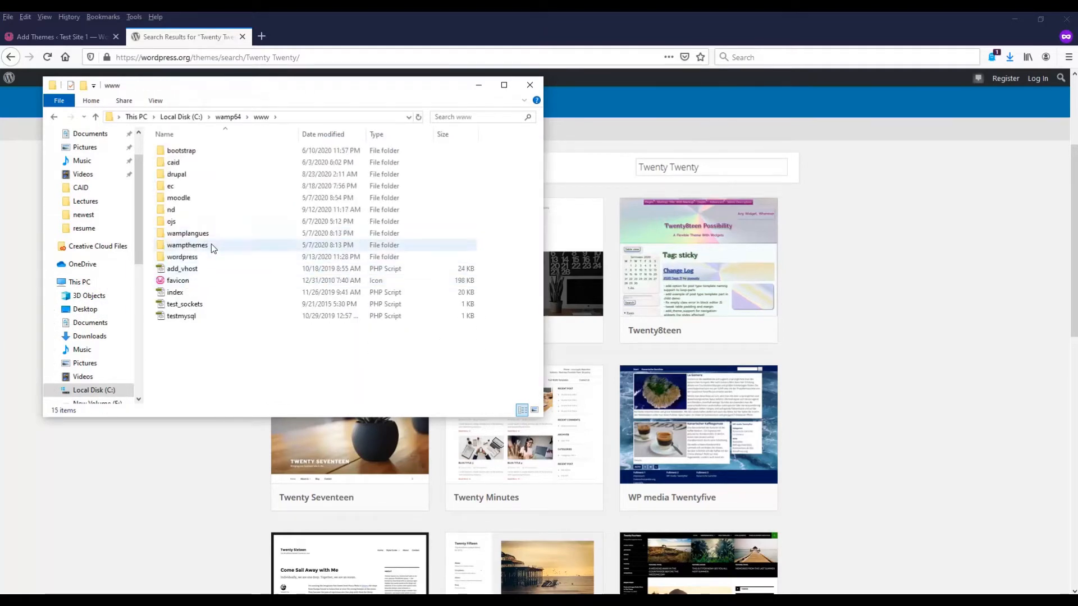
click(179, 260)
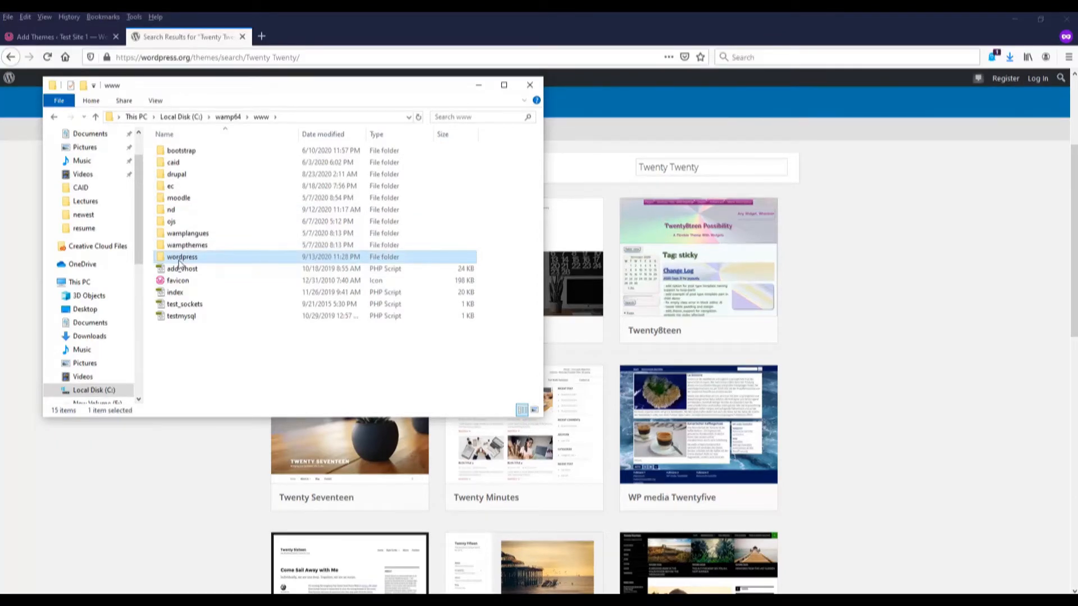
double_click(180, 261)
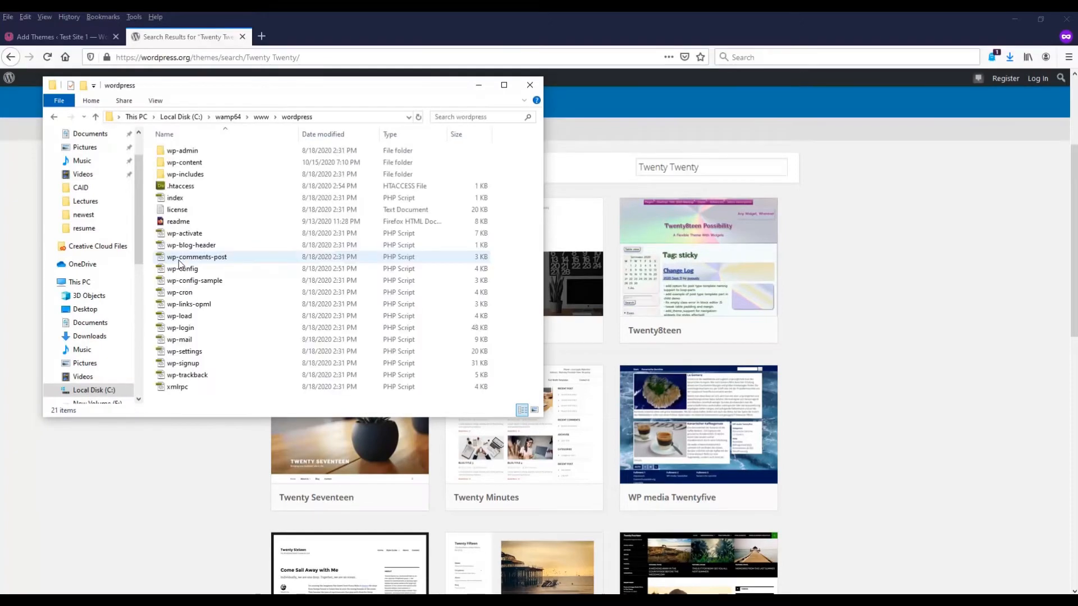
double_click(224, 161)
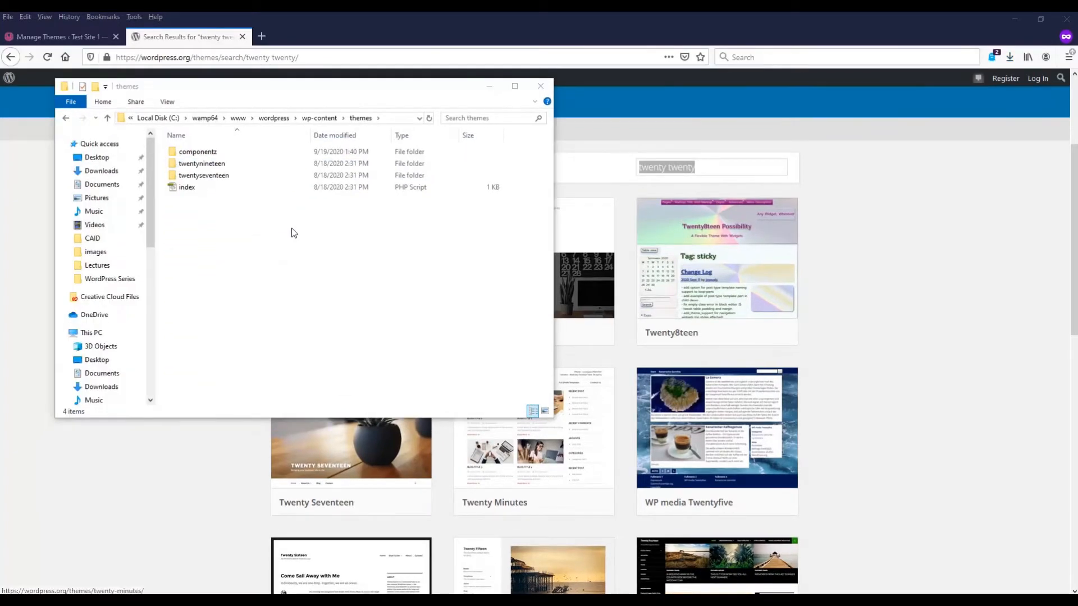
right_click(230, 231)
click(273, 310)
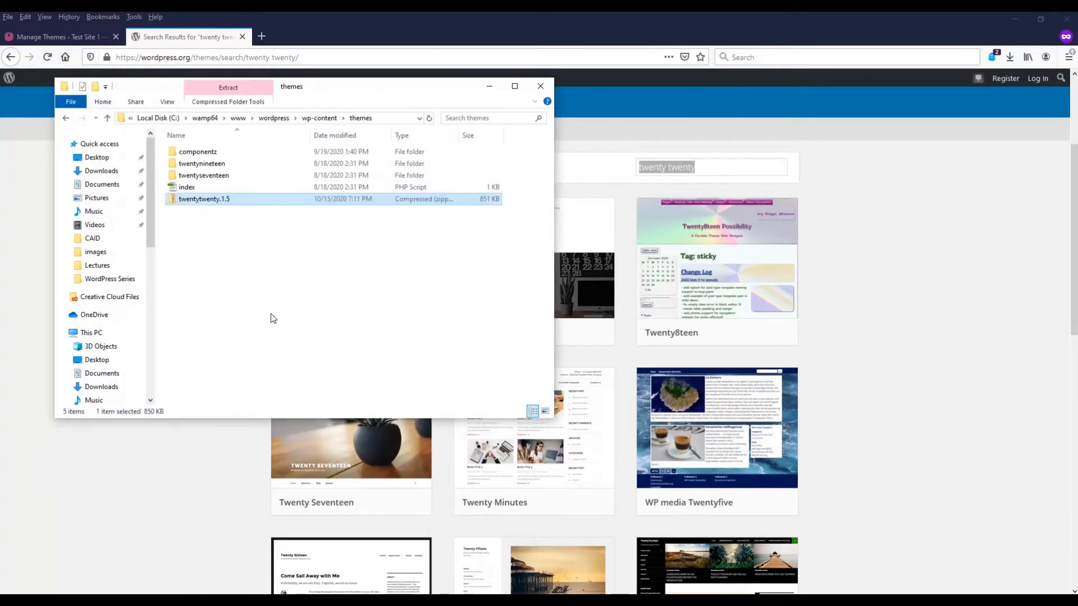
- Extract the twentytwenty.1.5 zip inside the themes folder and delete the zip file
right_click(238, 199)
click(267, 249)
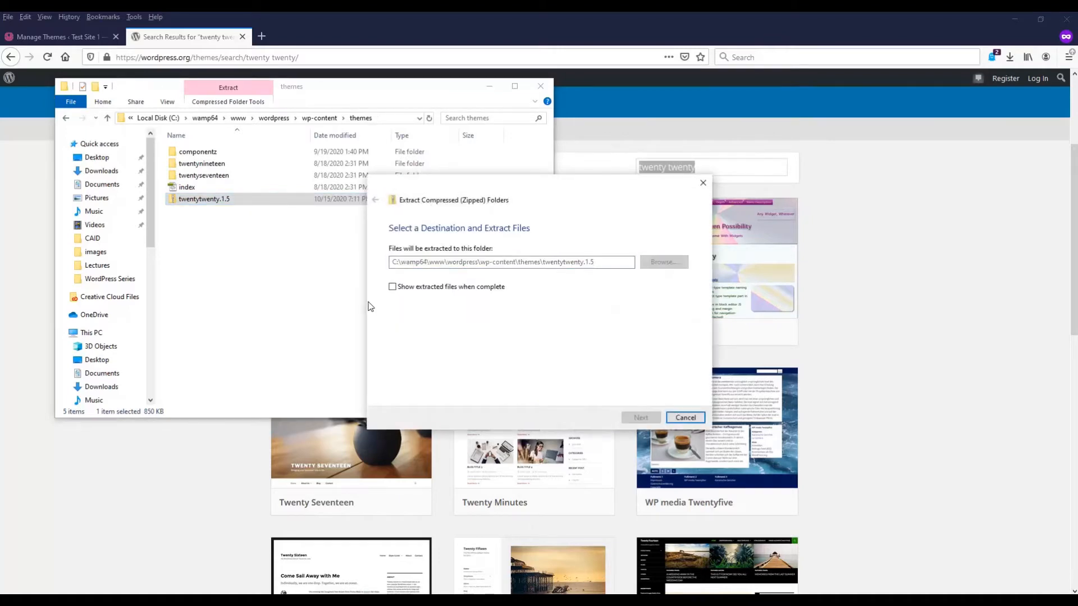
key(Delete)
- Move the inner twentytwenty folder up into the themes folder and delete the emptied twentytwenty.1.5 folder
click(225, 189)
double_click(224, 186)
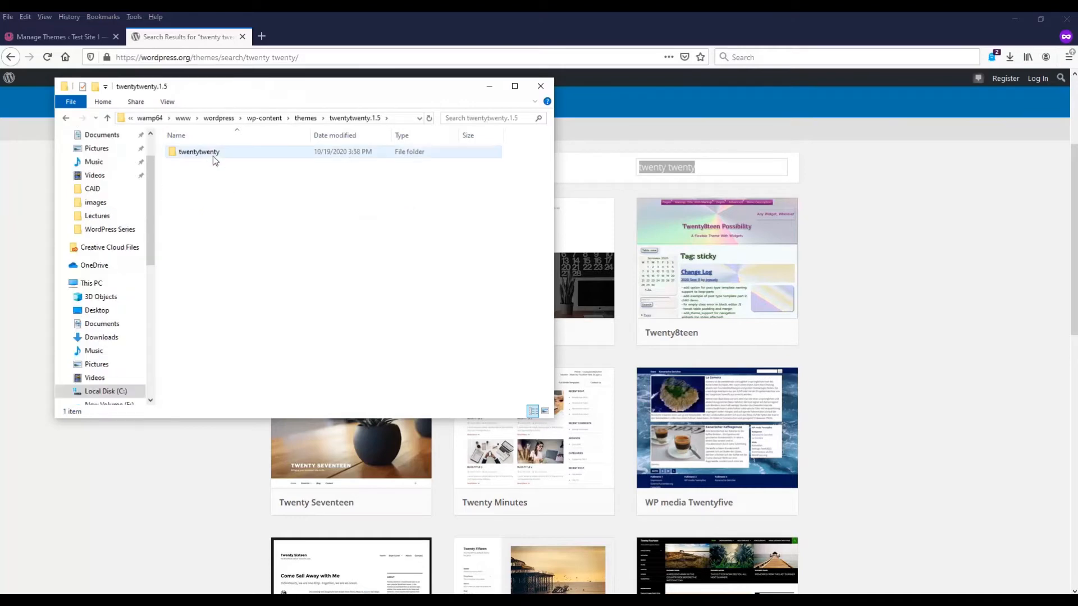
right_click(225, 150)
click(293, 364)
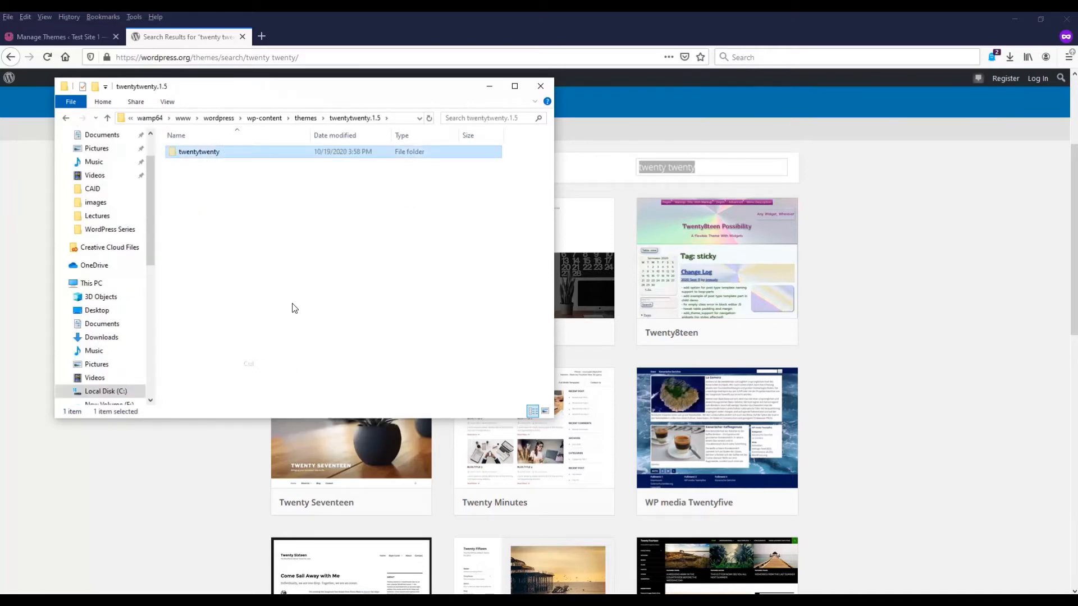
click(305, 118)
right_click(257, 252)
click(285, 327)
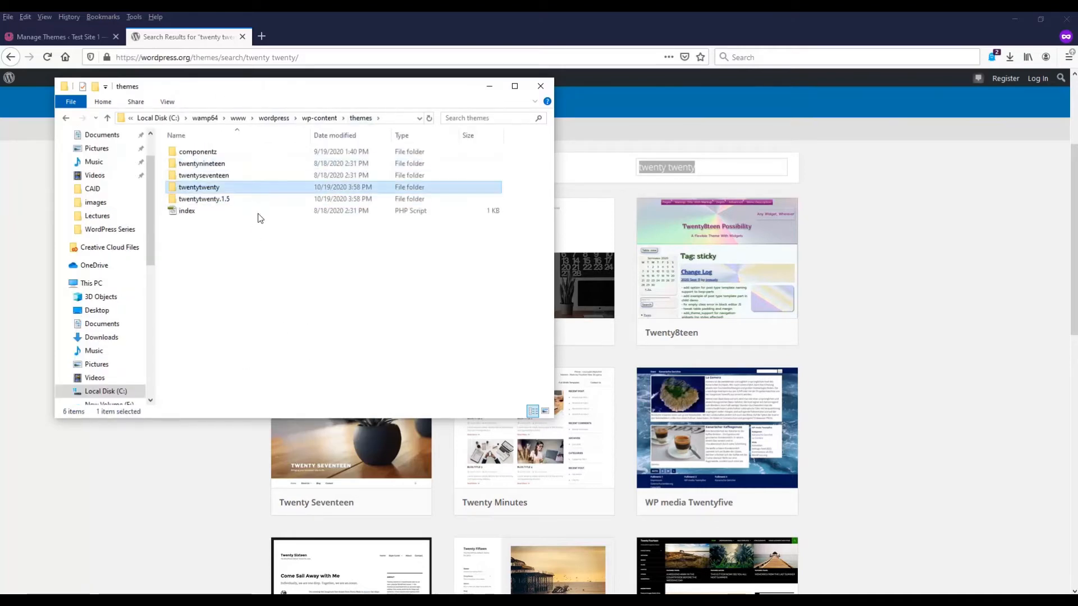
key(Delete)
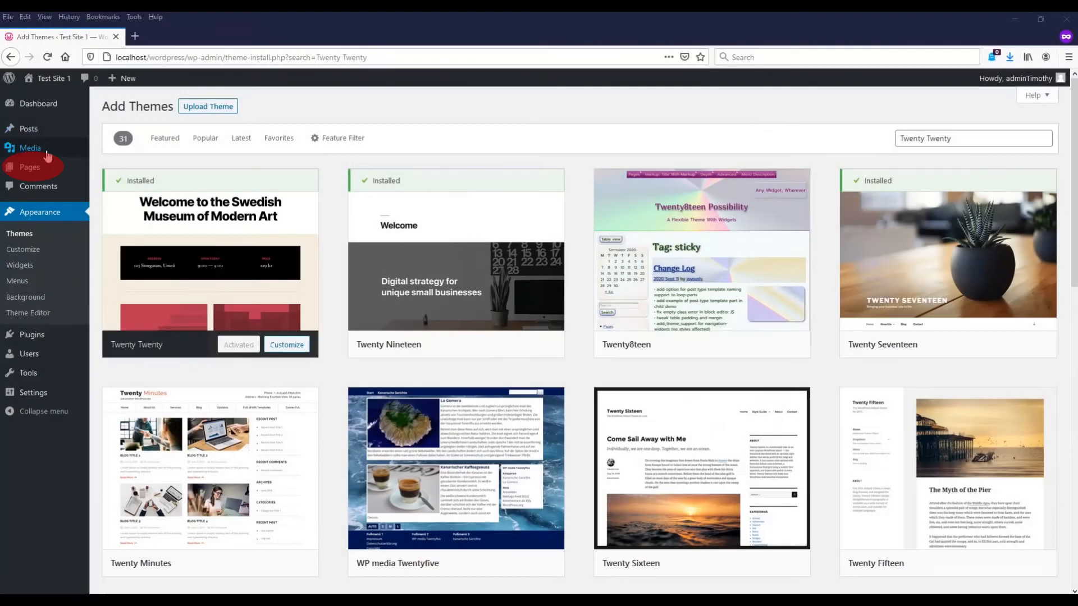
- Switch to the Test Site 1 dashboard and add a new page titled Home, dismissing the block editor's welcome guide
click(42, 170)
click(160, 106)
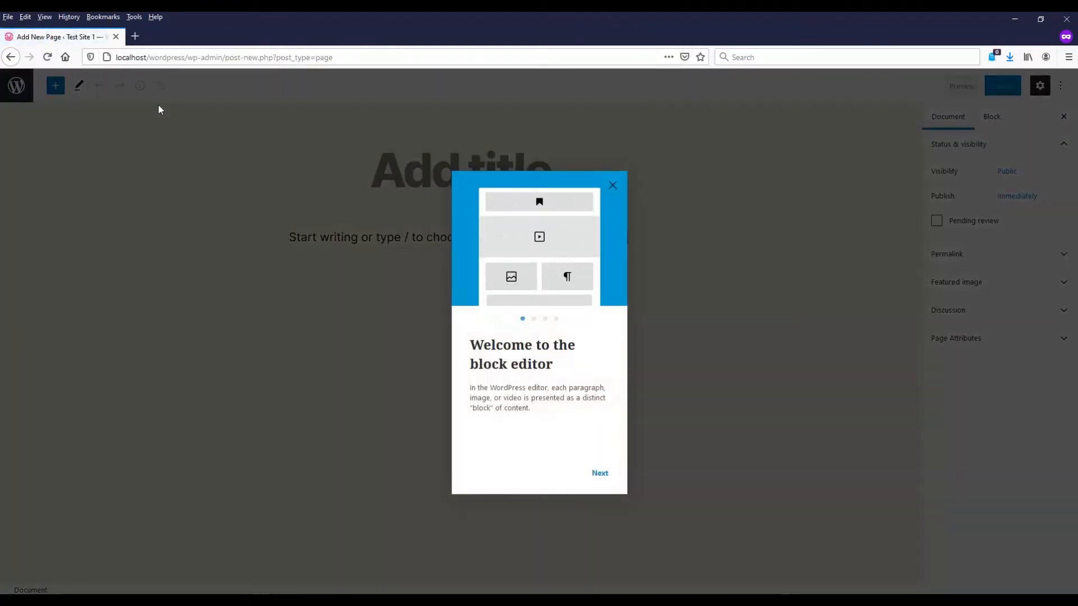
click(614, 186)
text(Home)
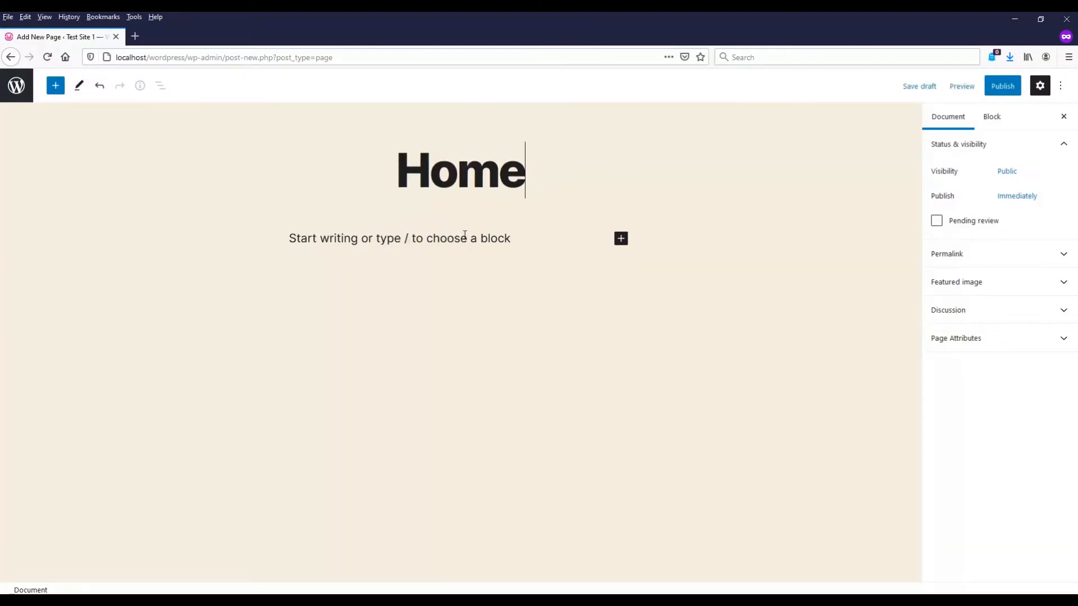
- Add a paragraph reading "Welcome to my Test Site." below the title and look at the block types offered for the following block
click(341, 243)
text(Welcom)
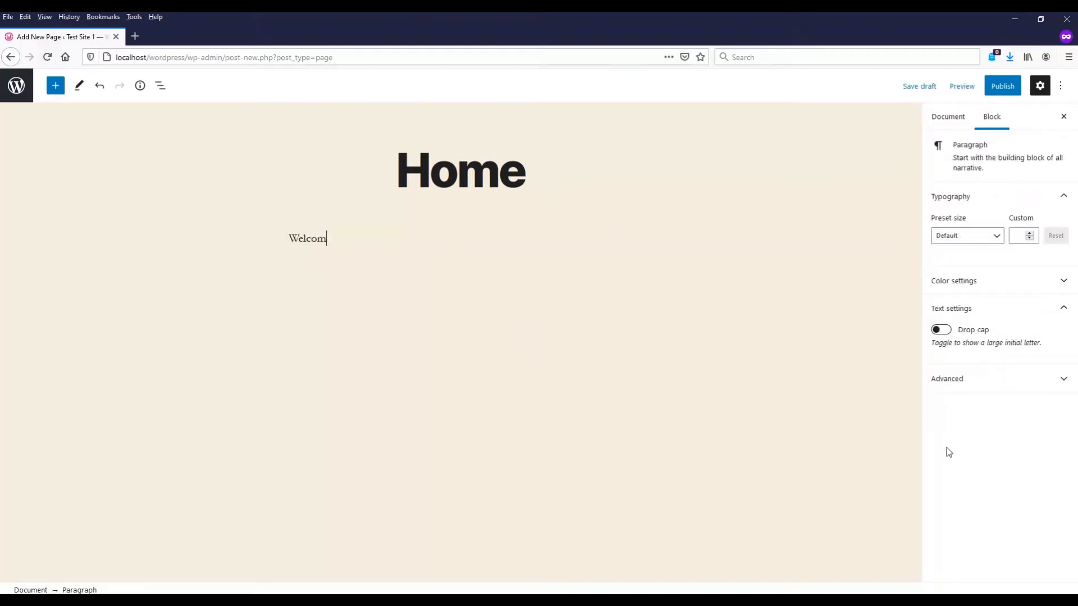
text(e to my Test Site)
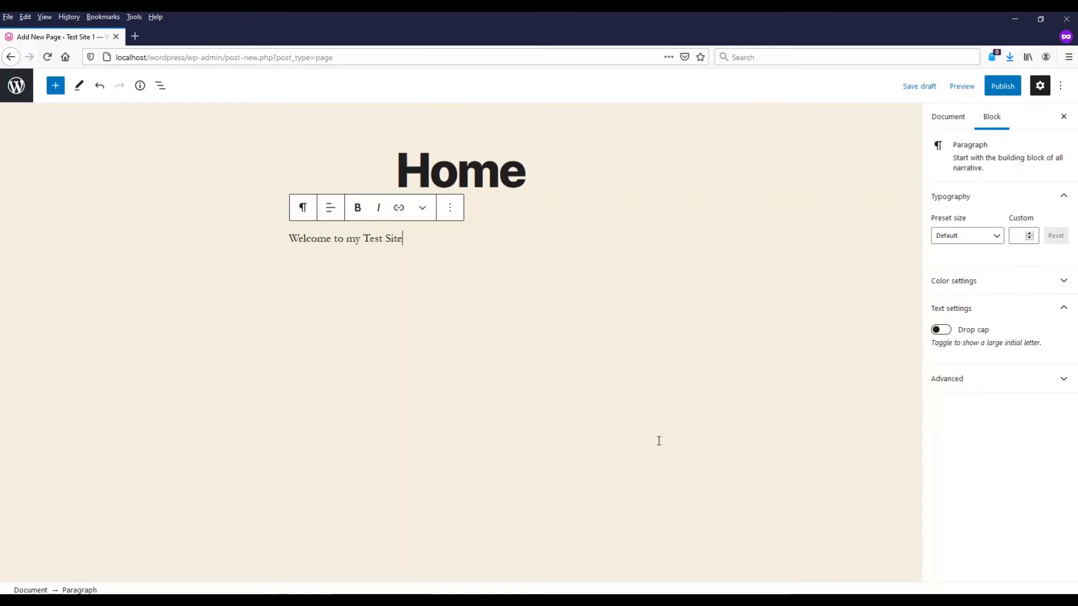
text(..)
key(Return)
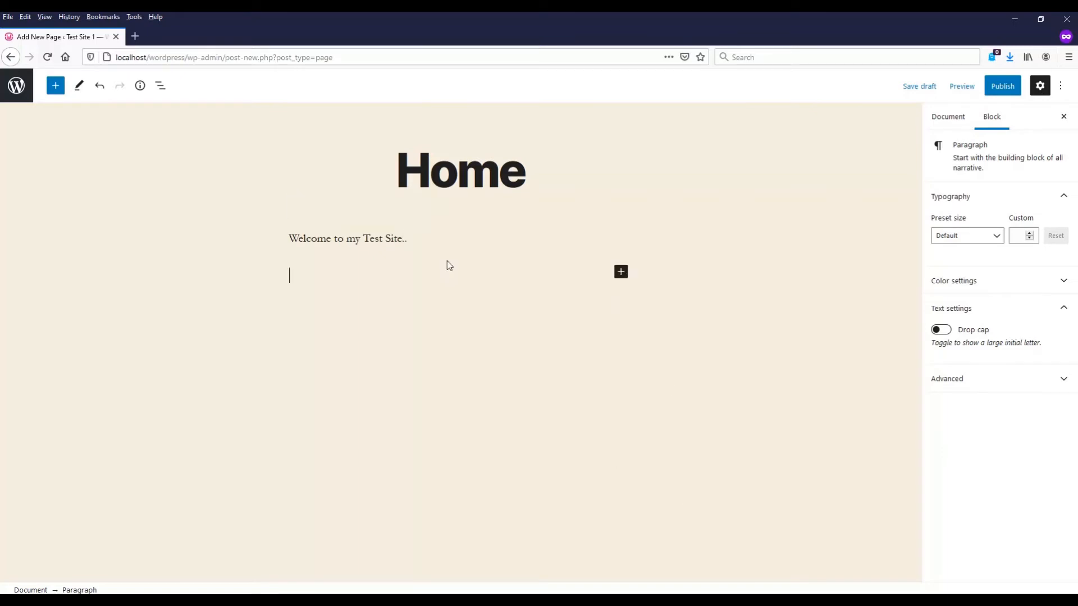
click(623, 273)
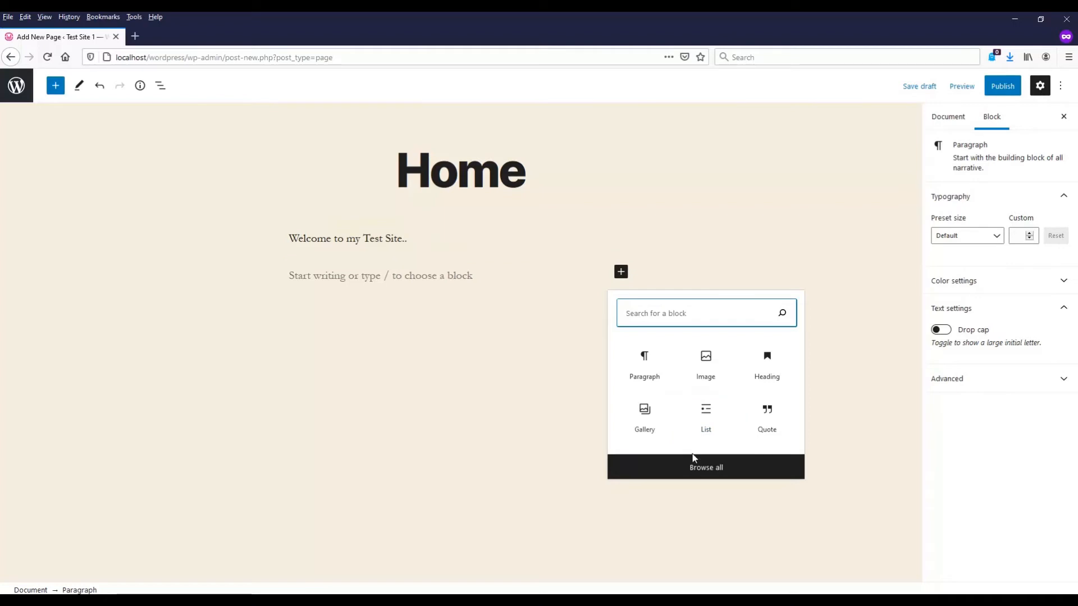
click(707, 186)
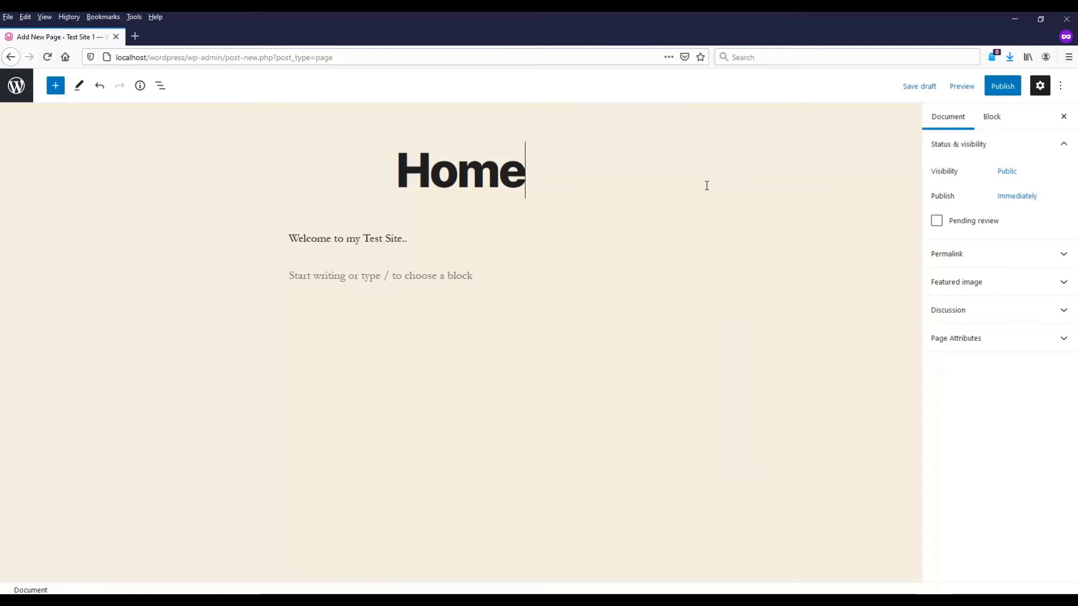
click(405, 238)
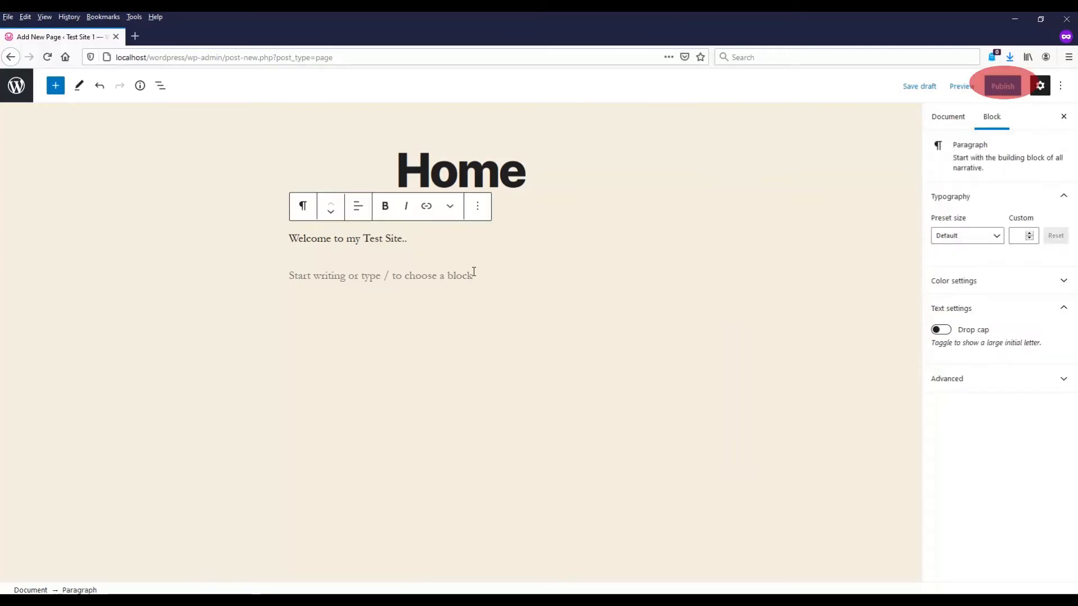
- Publish the Home page and review it on the site from header to footer
click(999, 87)
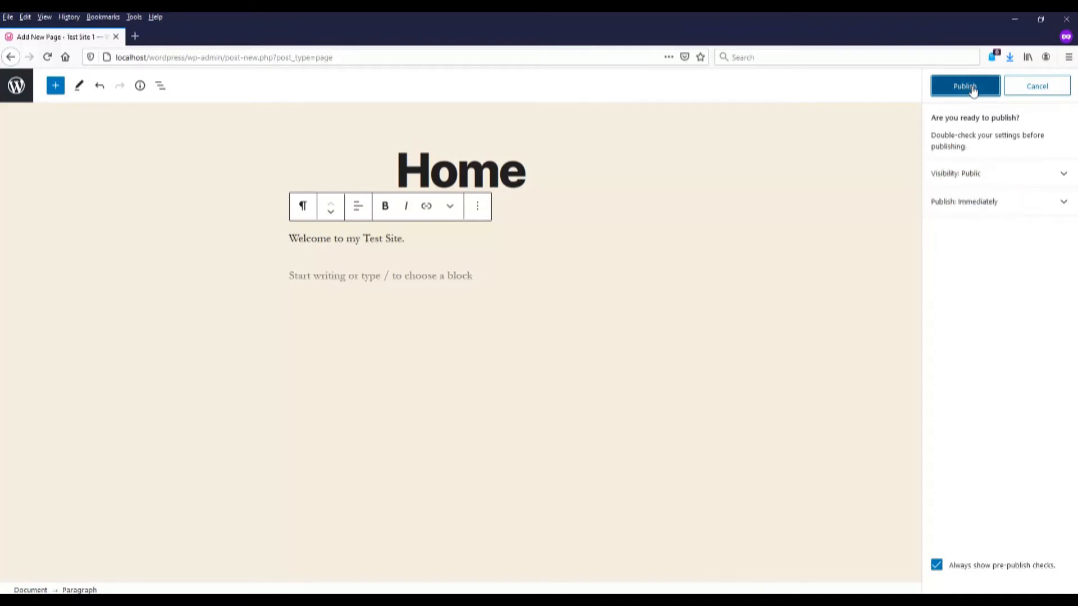
click(972, 87)
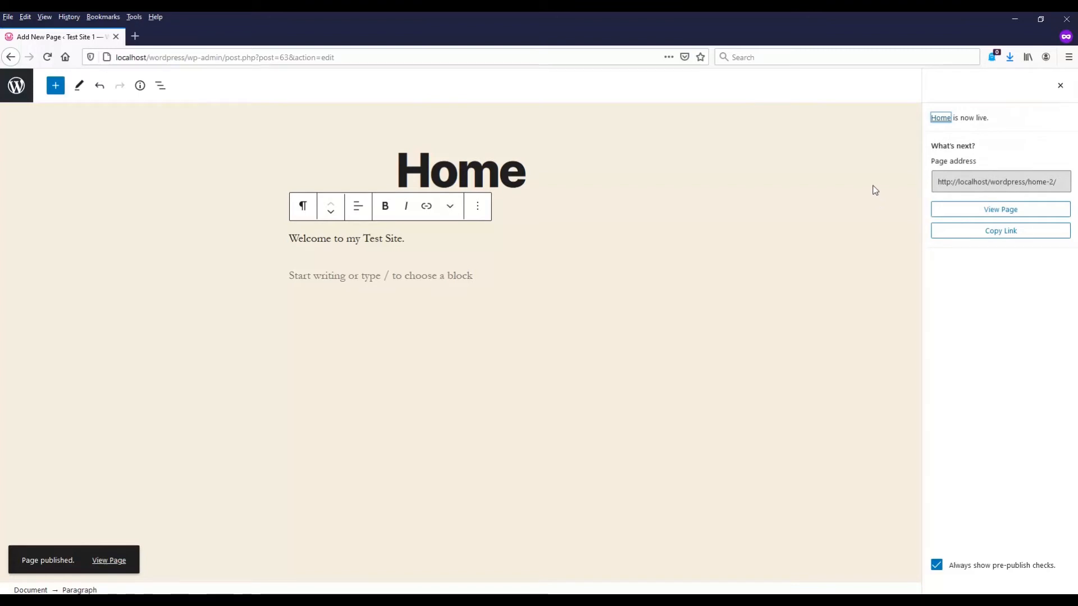
click(969, 209)
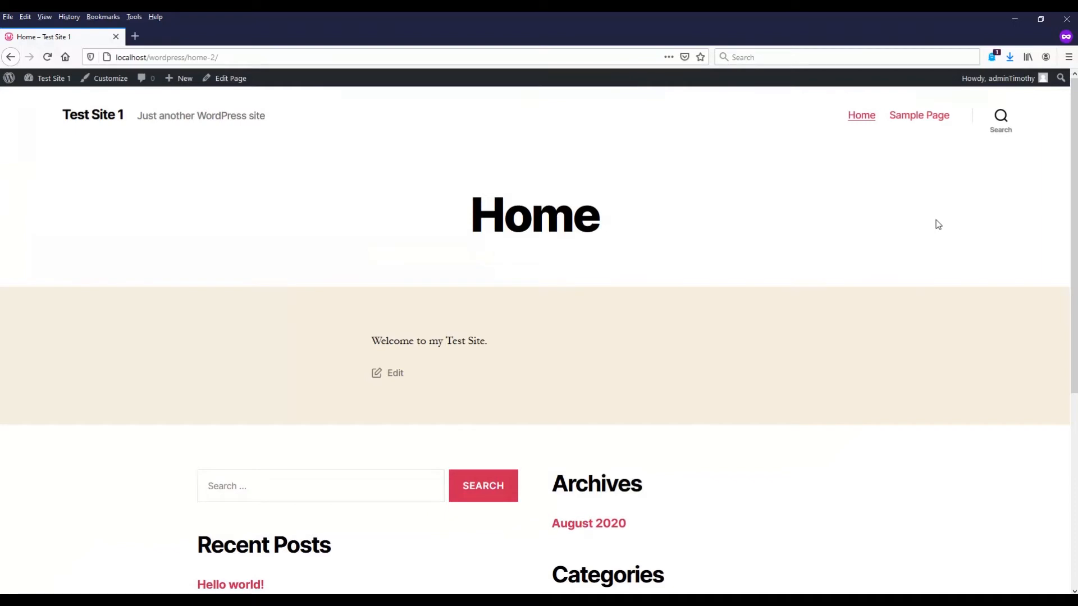
scroll(936, 223, down, 4)
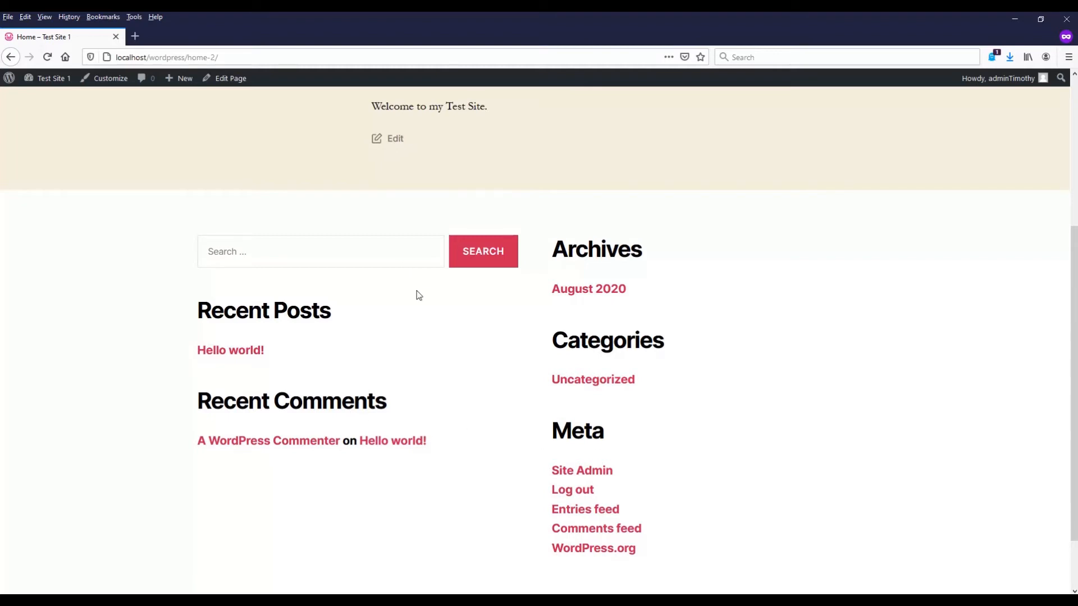
scroll(892, 485, down, 2)
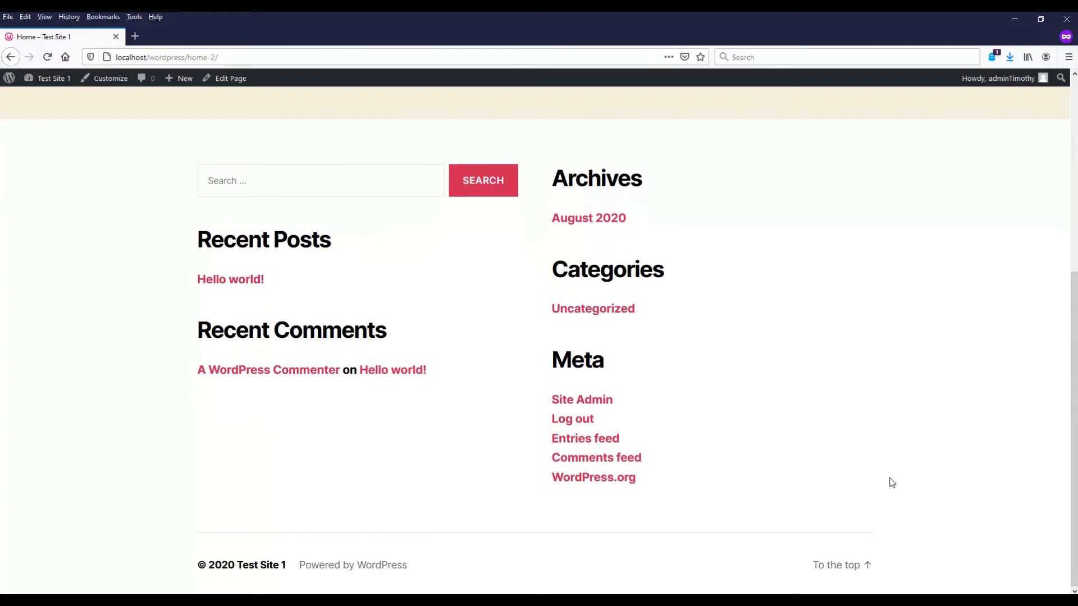
scroll(891, 483, up, 3)
scroll(891, 483, up, 2)
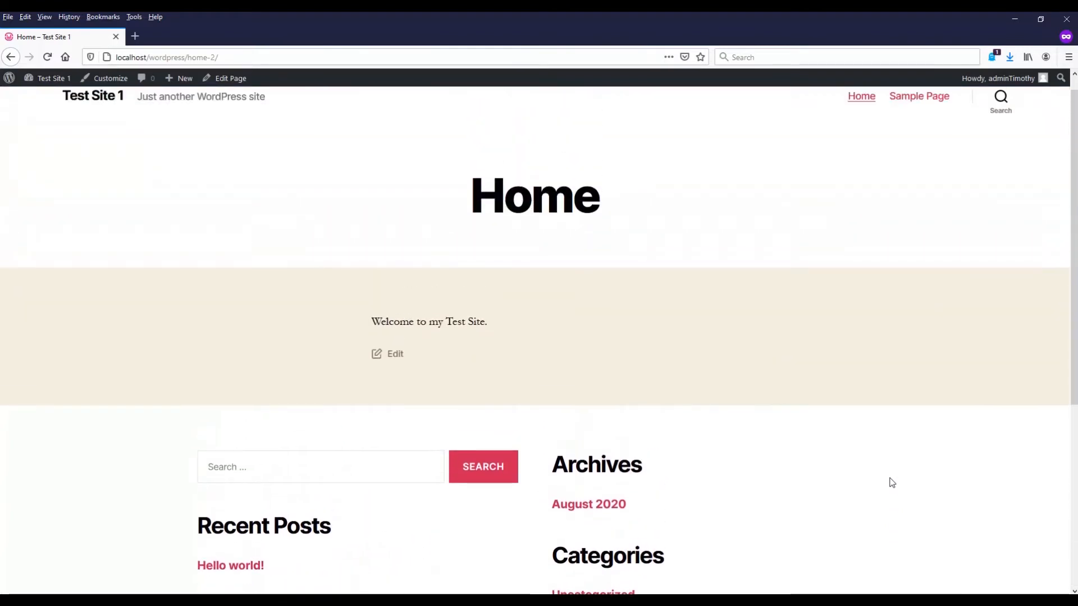
scroll(891, 481, up, 1)
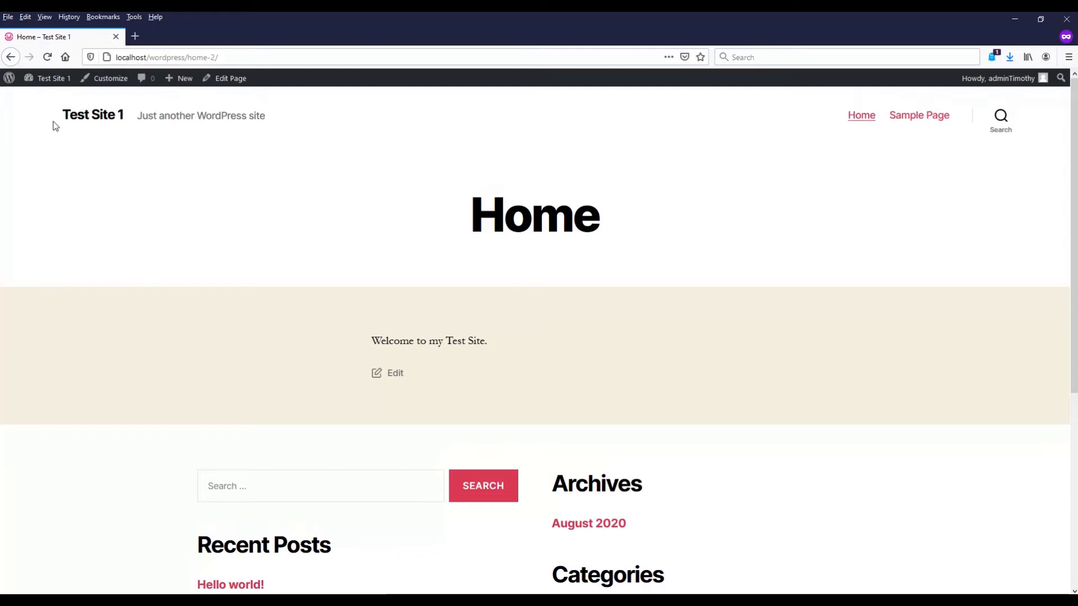
- Return from the site to the dashboard and open the list of all pages
click(43, 80)
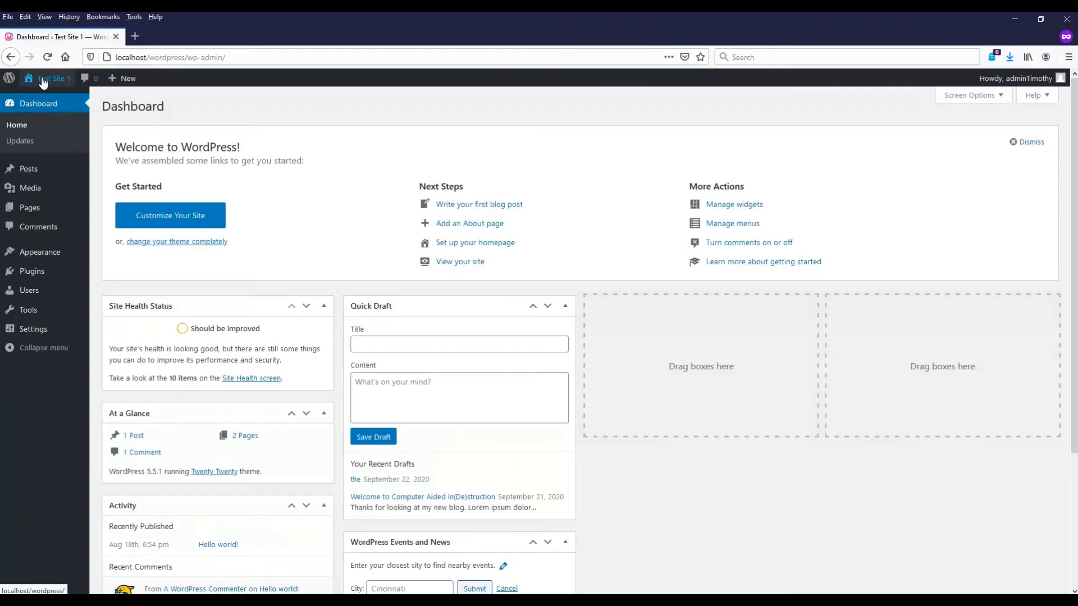
click(40, 210)
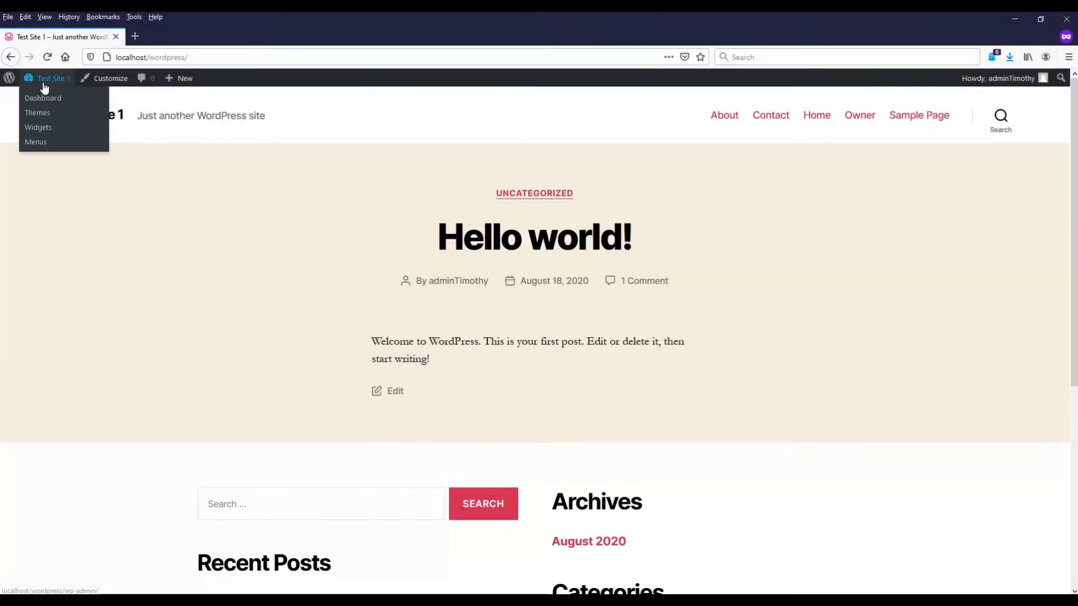
click(44, 82)
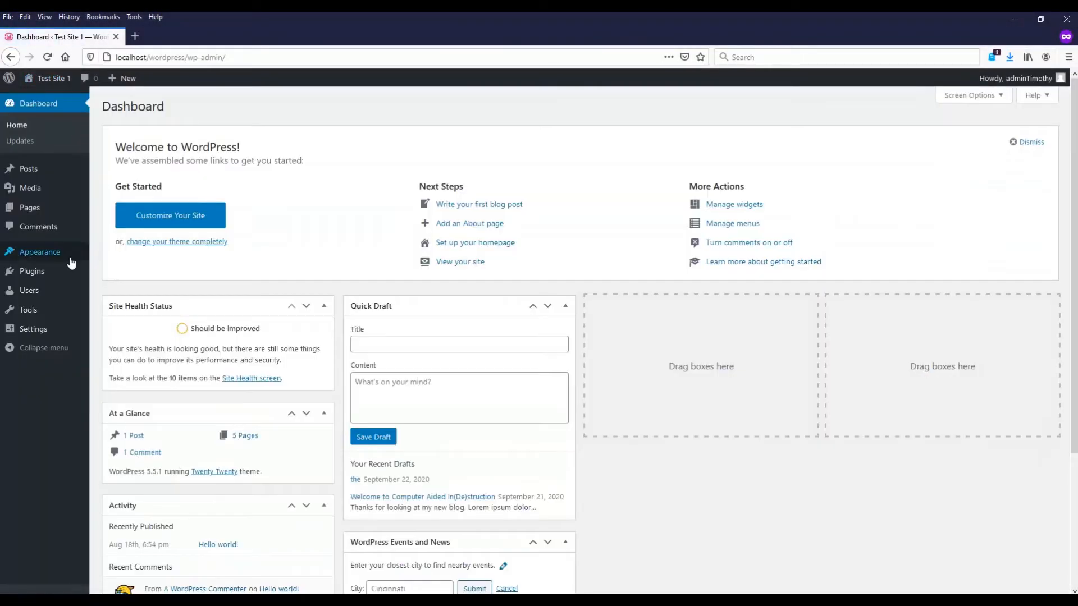
click(33, 209)
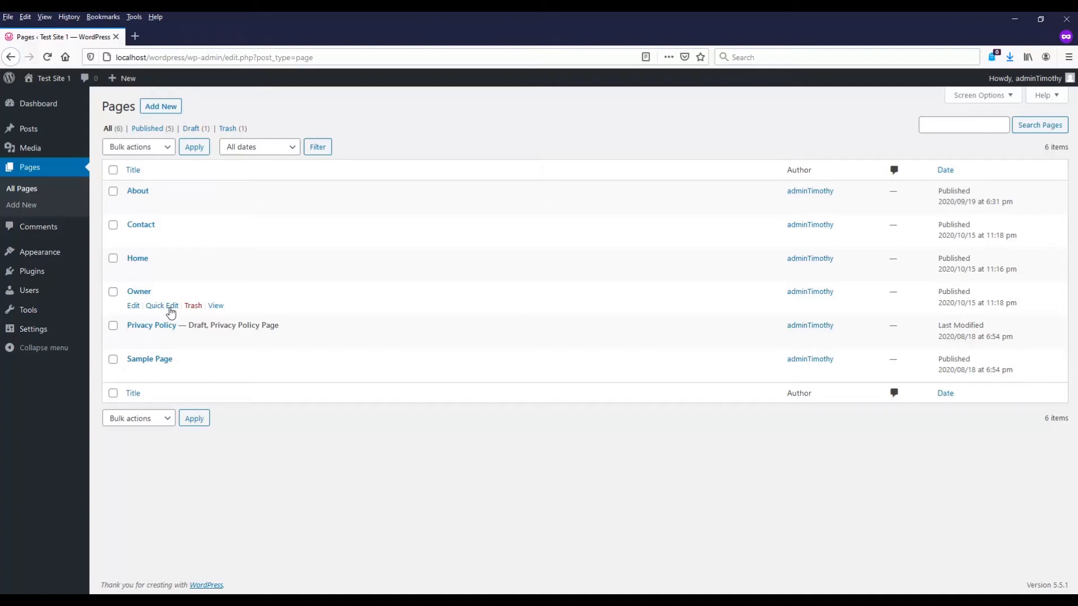
- Quick-edit the Owner page to make About its parent page and update it
click(170, 309)
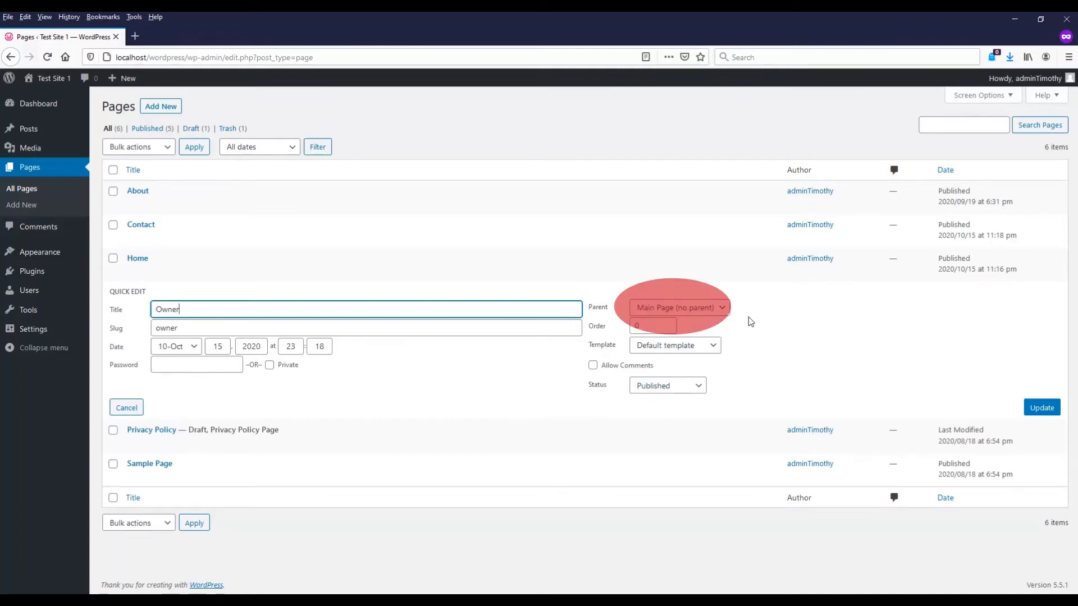
click(722, 312)
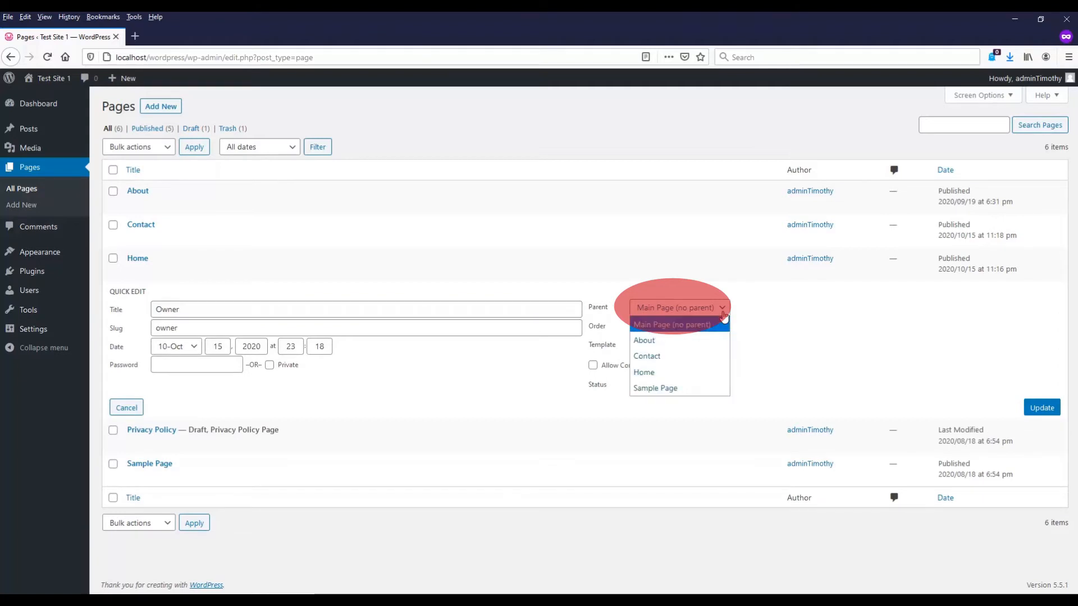
click(696, 341)
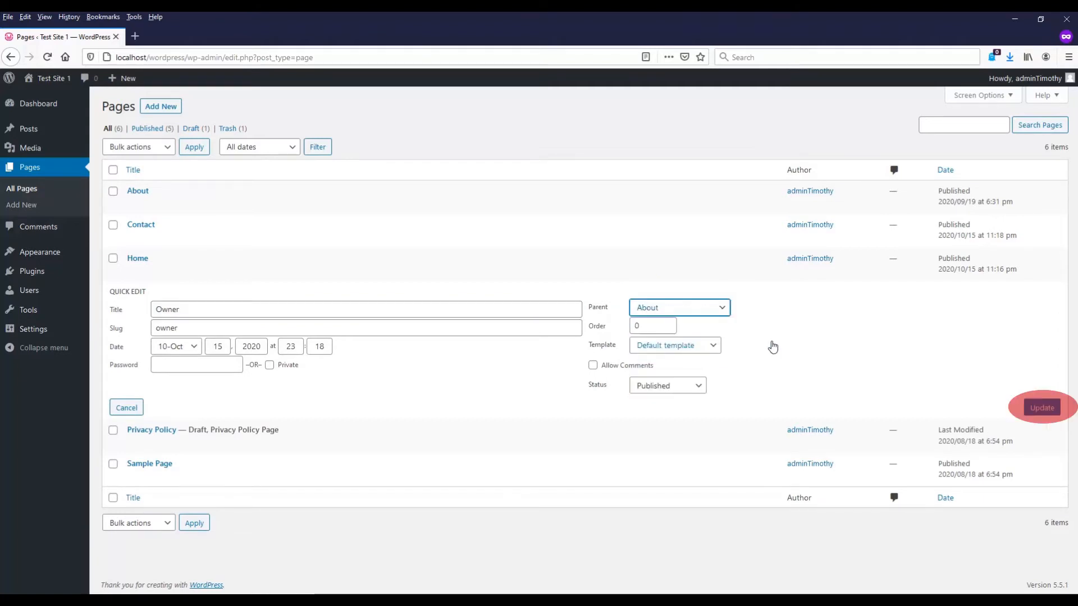
click(1041, 411)
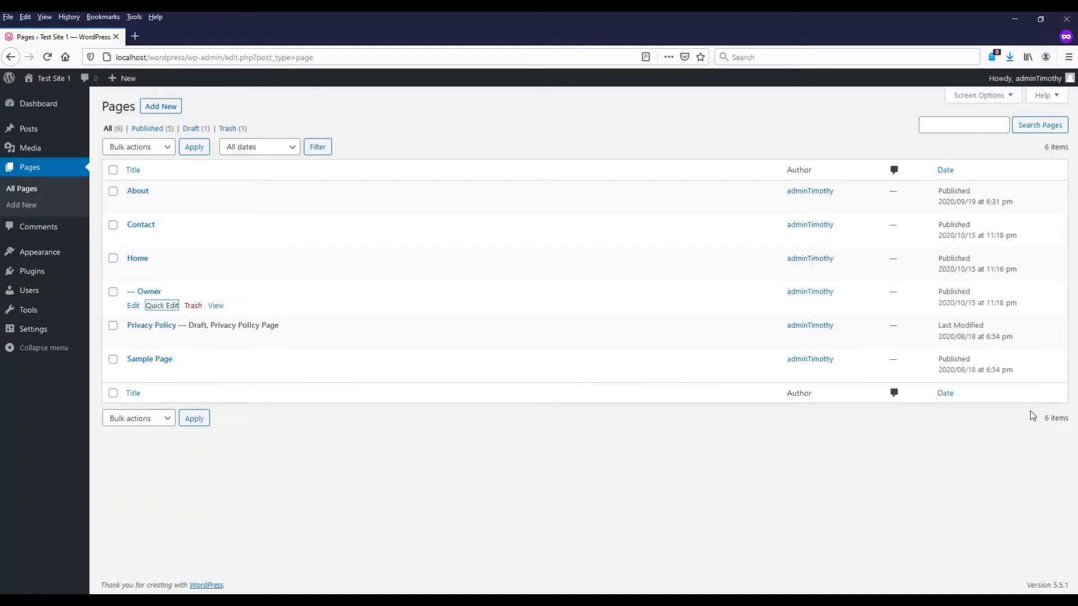
- Open the Owner page in the block editor, check the parent page choices in its page attributes, and return to the pages list
click(134, 308)
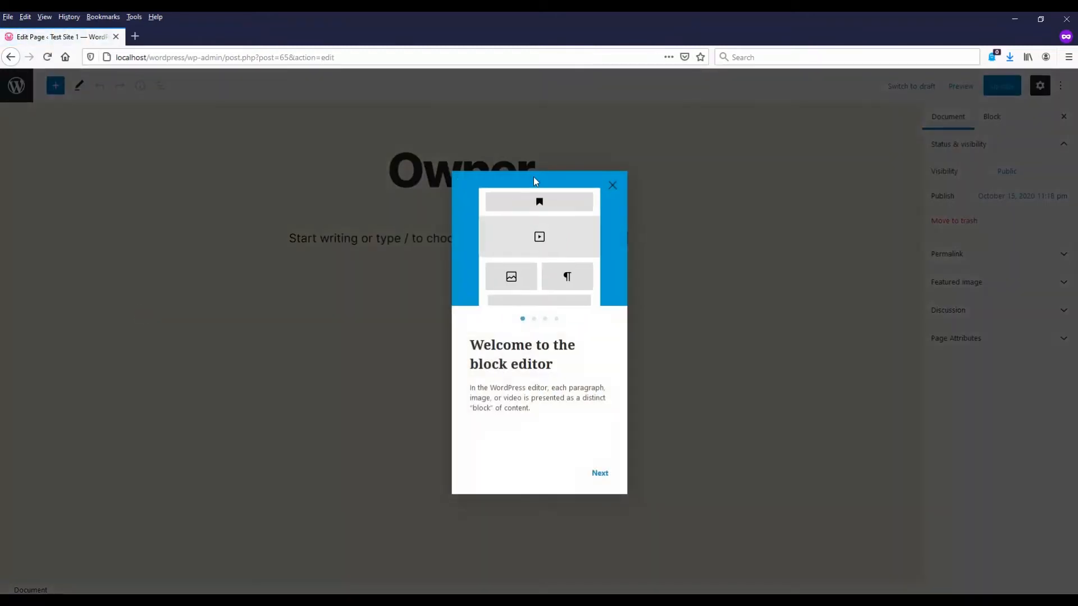
click(612, 185)
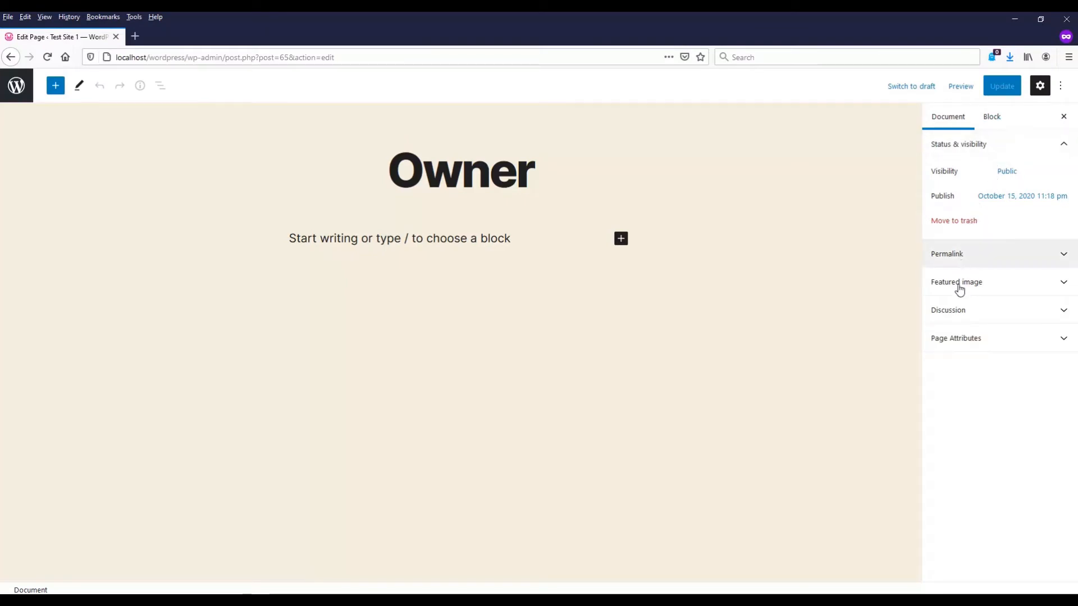
click(967, 340)
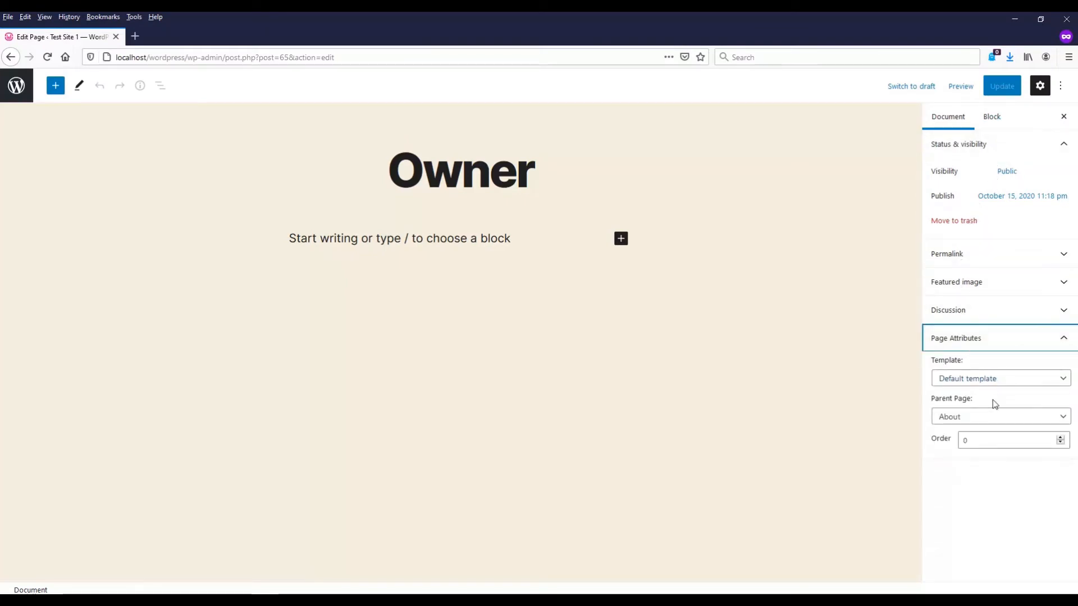
click(996, 416)
click(996, 416)
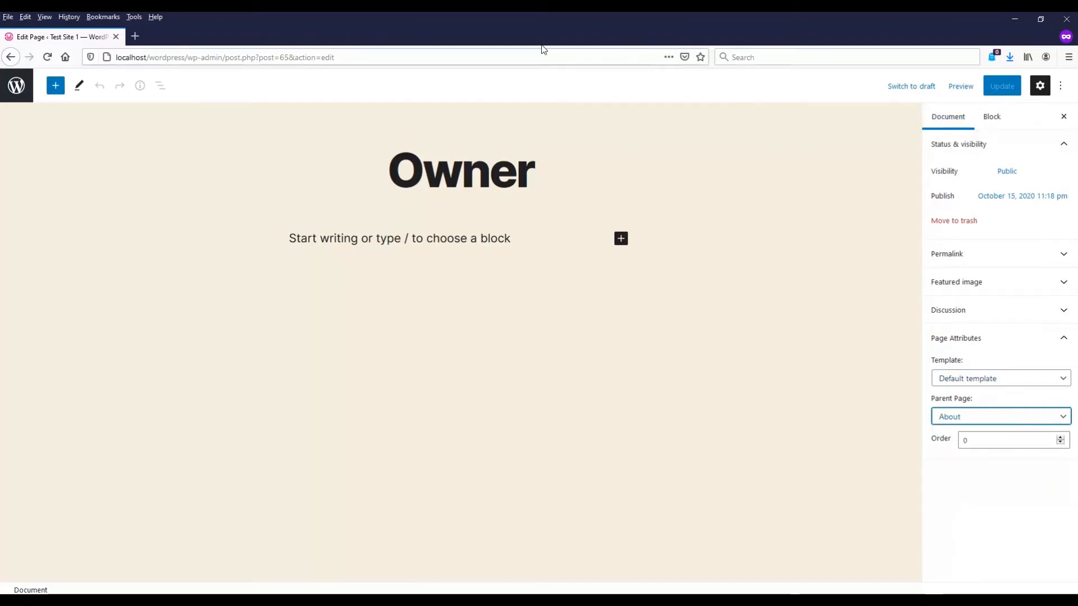
click(20, 88)
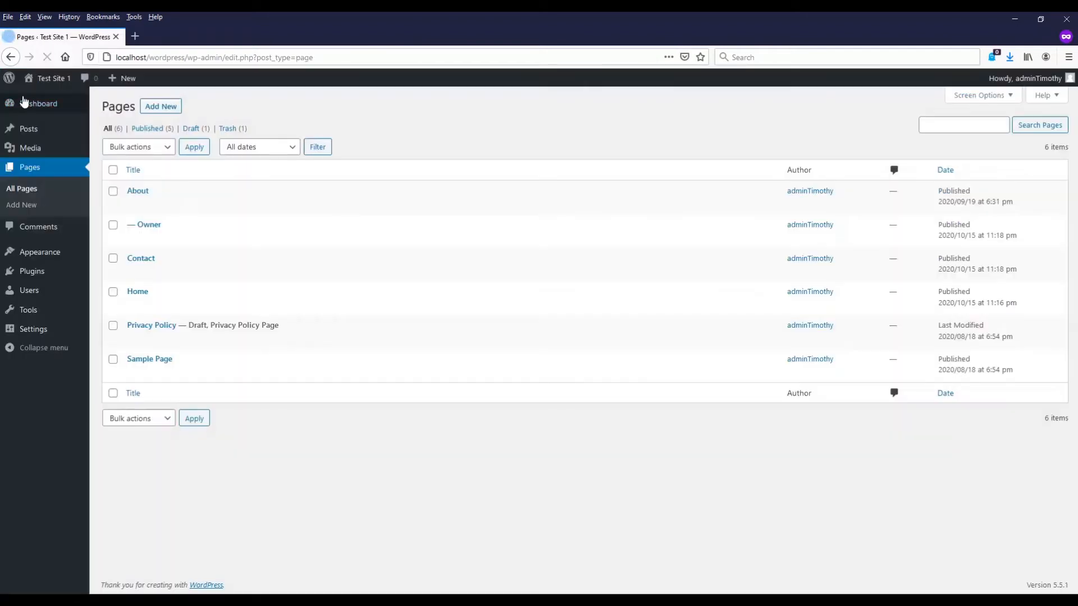
- Visit the site, check the submenu under About in the navigation, and view the About page
click(62, 80)
mouse_move(771, 116)
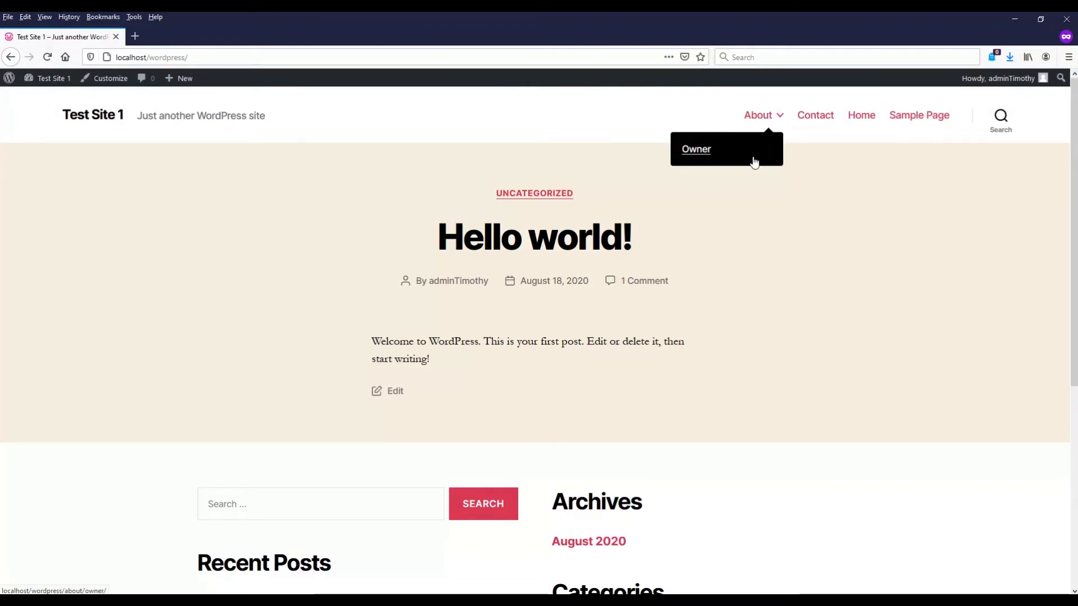
click(754, 160)
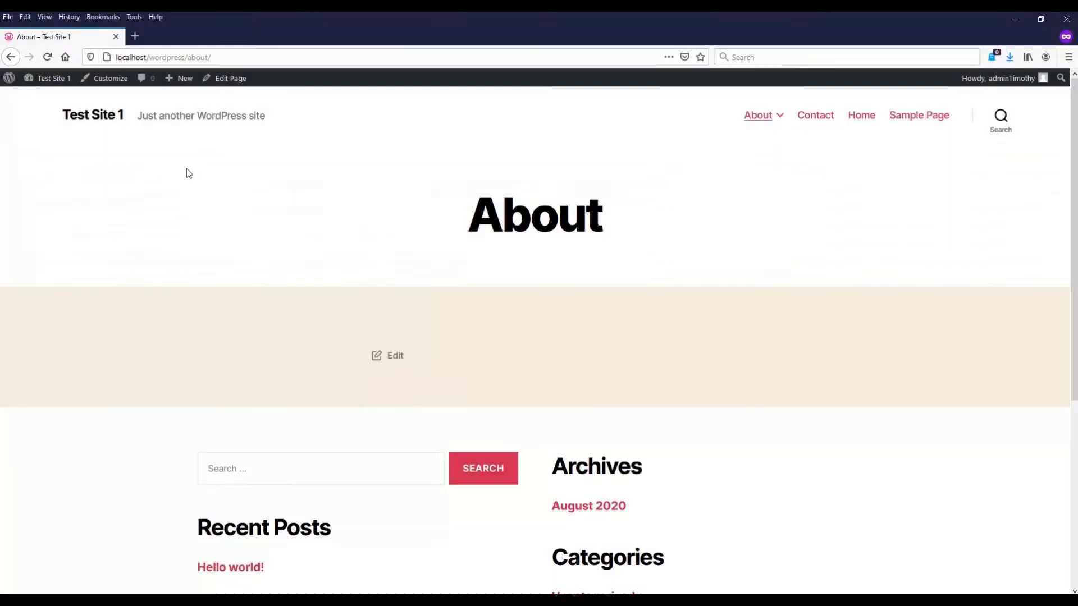
- Return to the dashboard and add a new post titled "Welcome to my website", dismissing the block editor's welcome guide
click(39, 96)
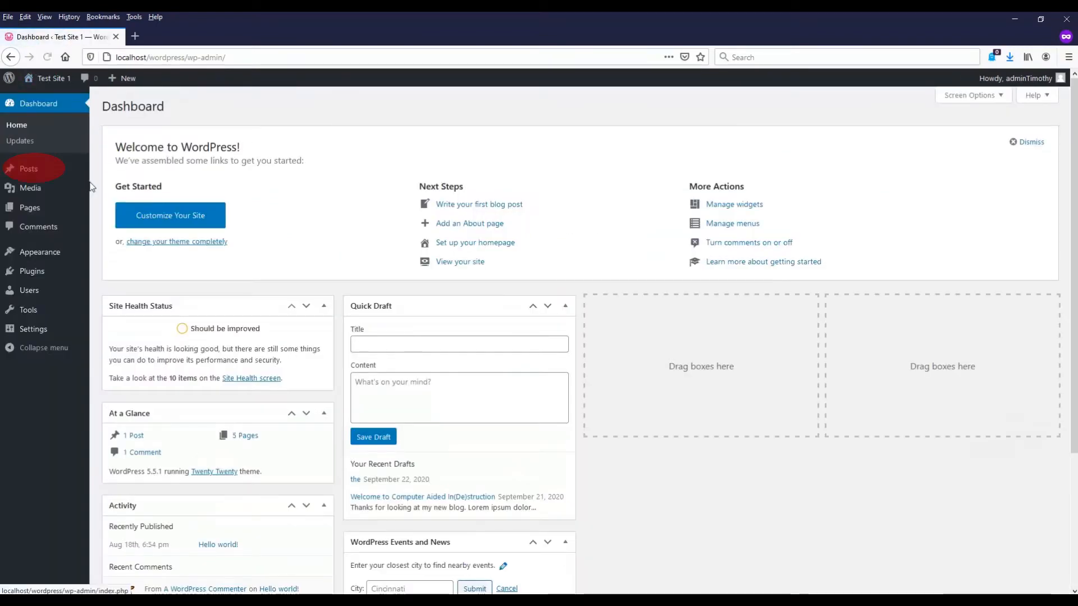
click(59, 171)
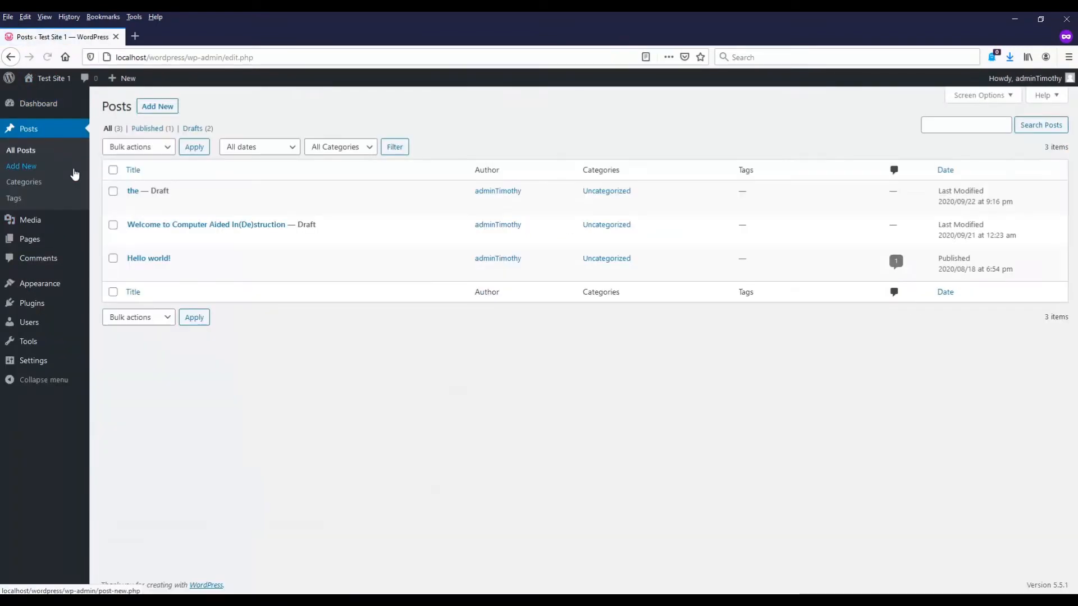
click(165, 107)
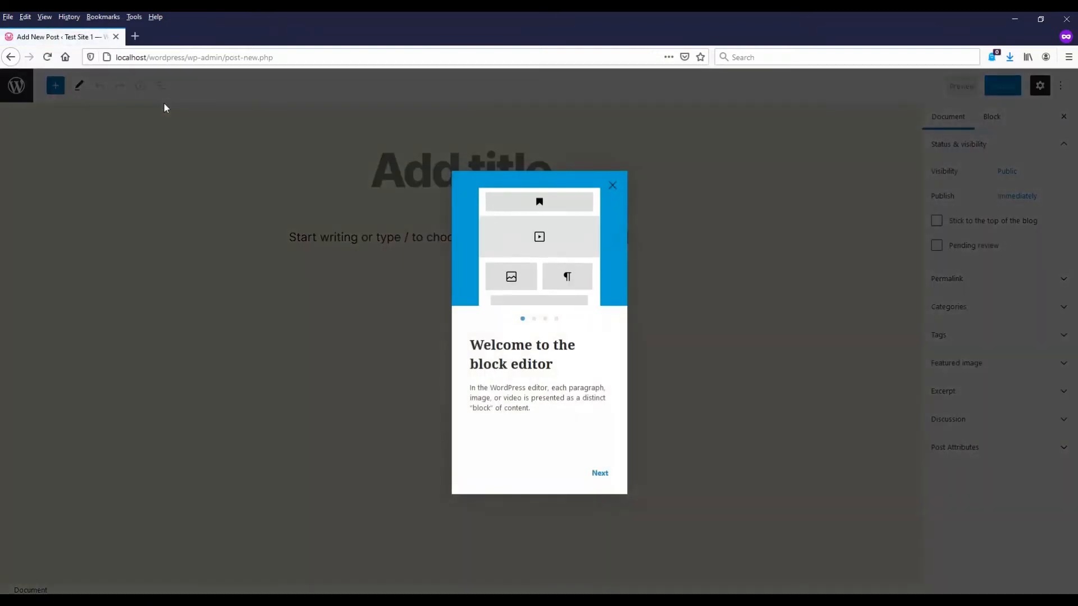
click(612, 186)
click(497, 173)
text(Welcome to my website)
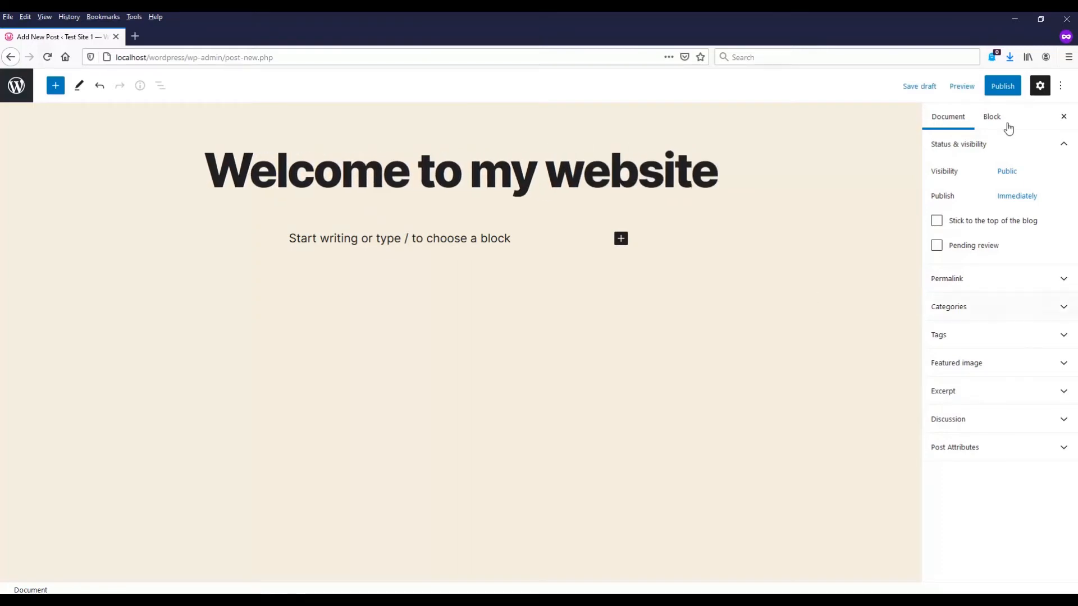
- Publish the "Welcome to my website" post and dismiss the publishing summary
click(1002, 87)
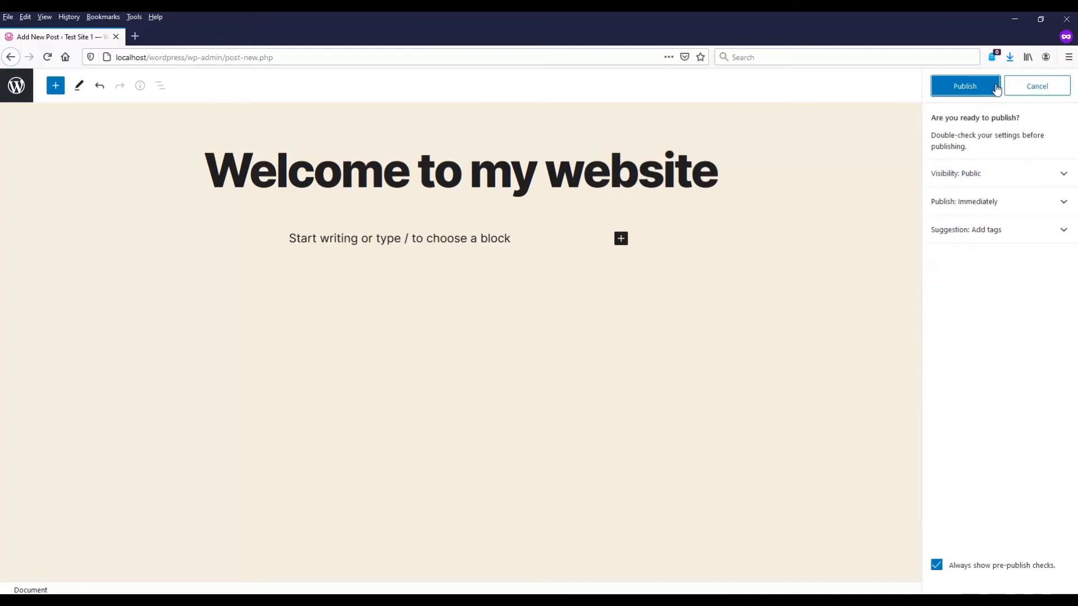
click(952, 87)
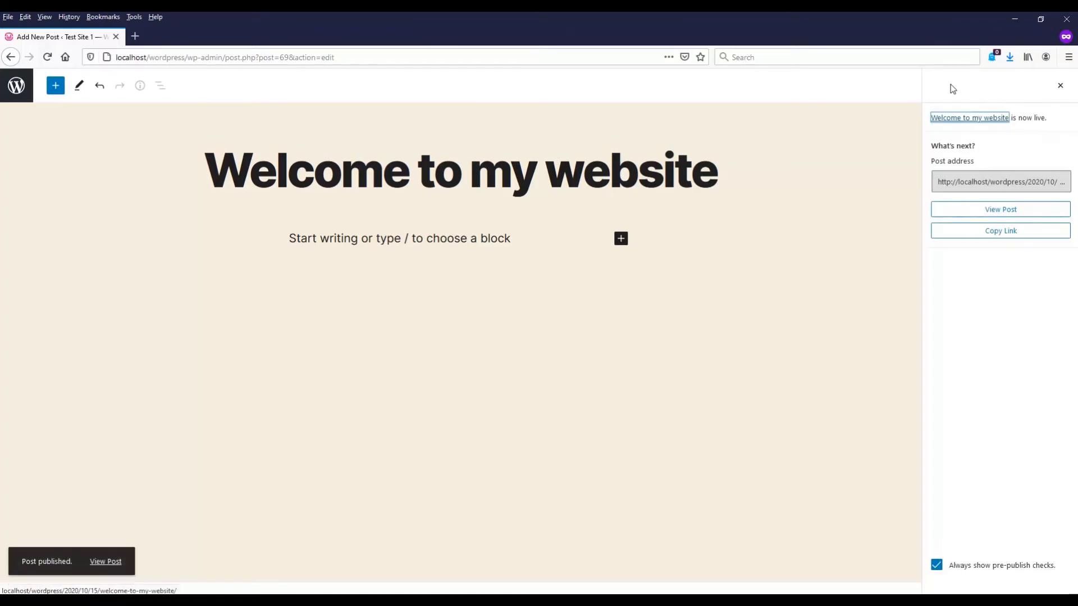
click(1060, 86)
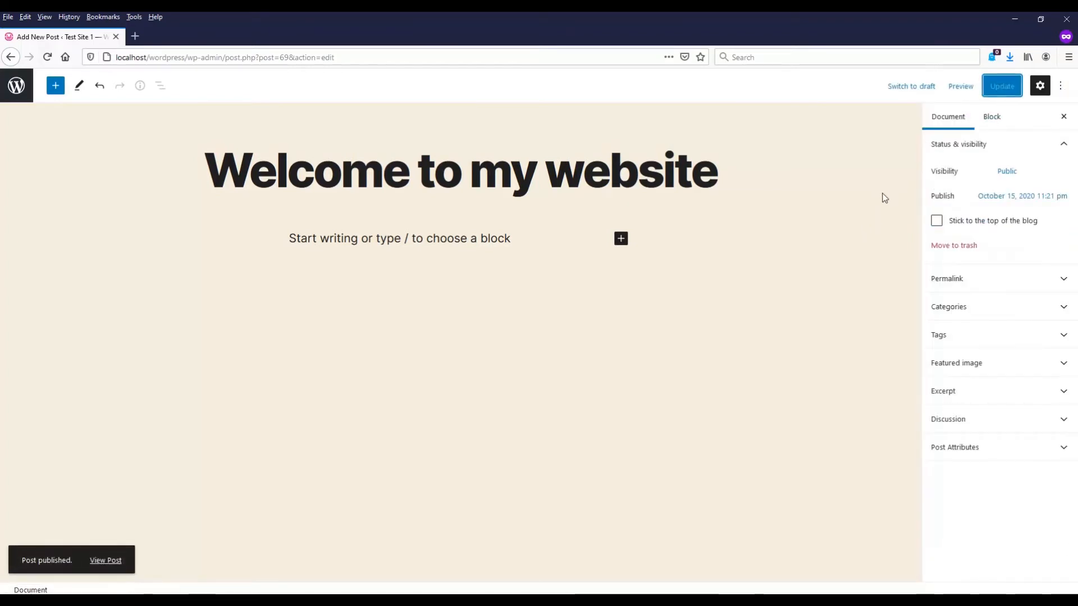
- Try switching the post's comments and its pingbacks and trackbacks off and on again in its discussion options
click(990, 420)
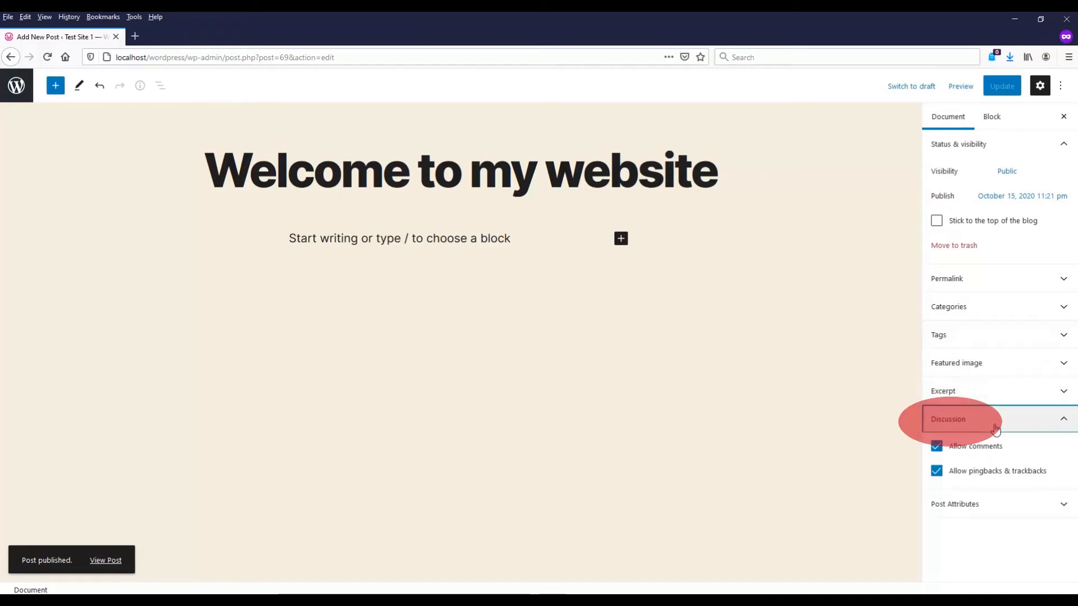
click(977, 448)
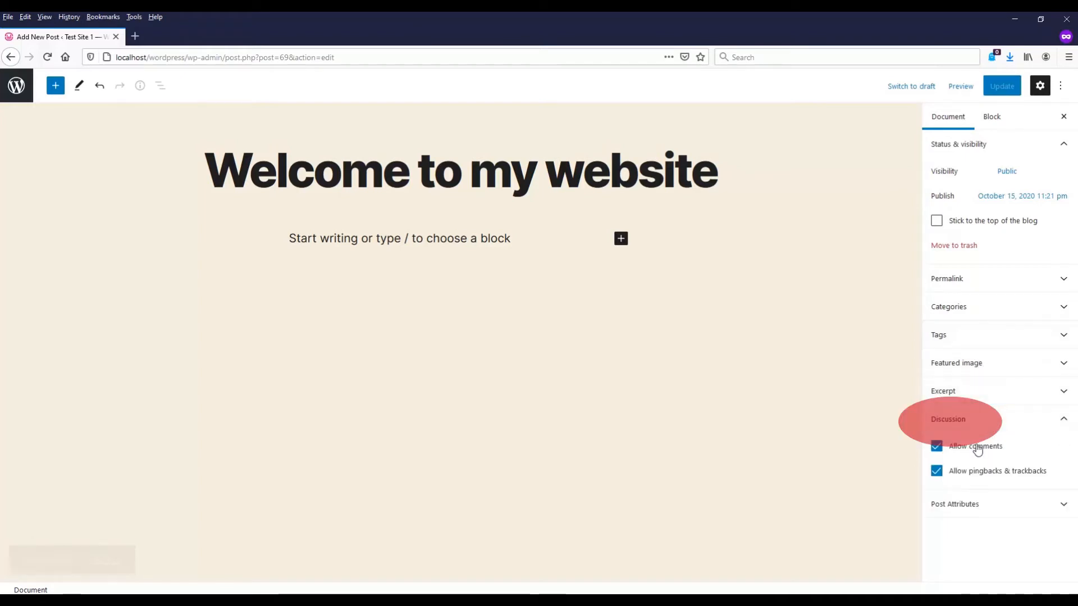
click(977, 450)
click(986, 474)
click(986, 476)
click(974, 476)
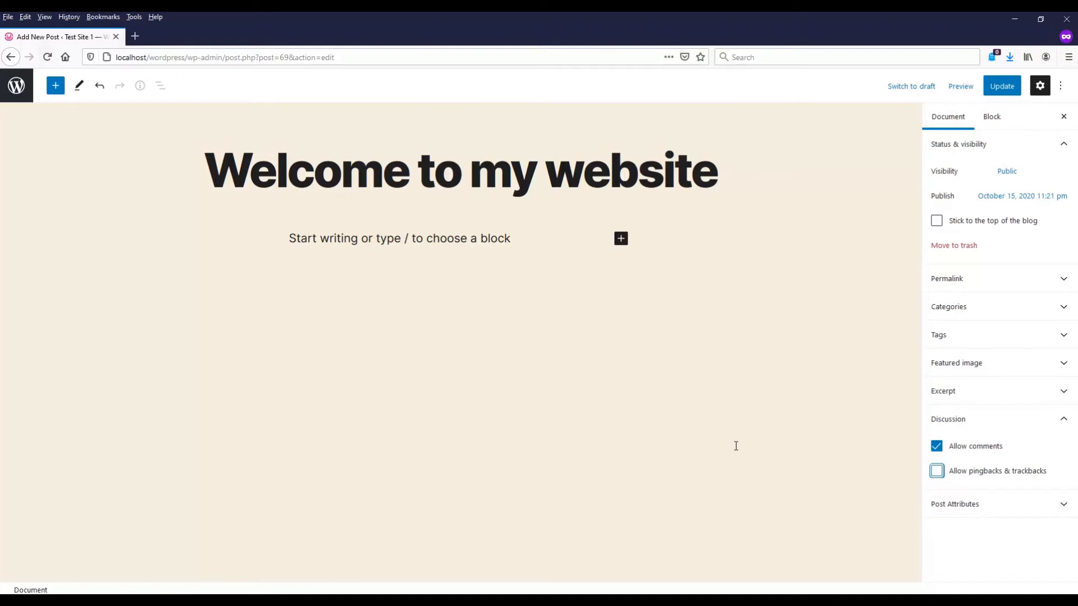
click(937, 471)
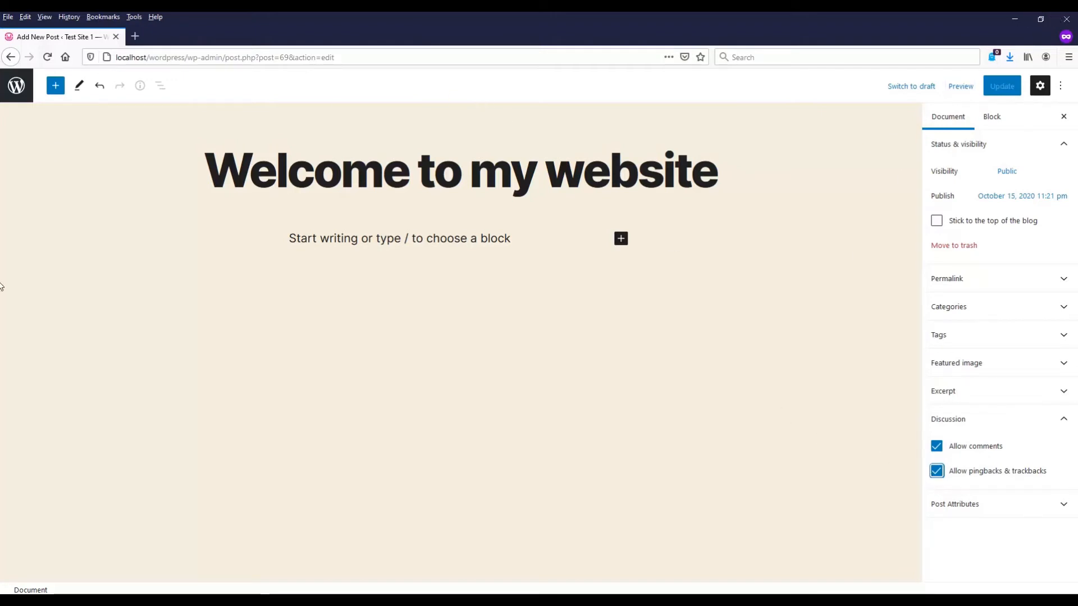
- Leave the post editor and, in the site's Discussion settings, require comments to be manually approved, then save the changes
click(22, 91)
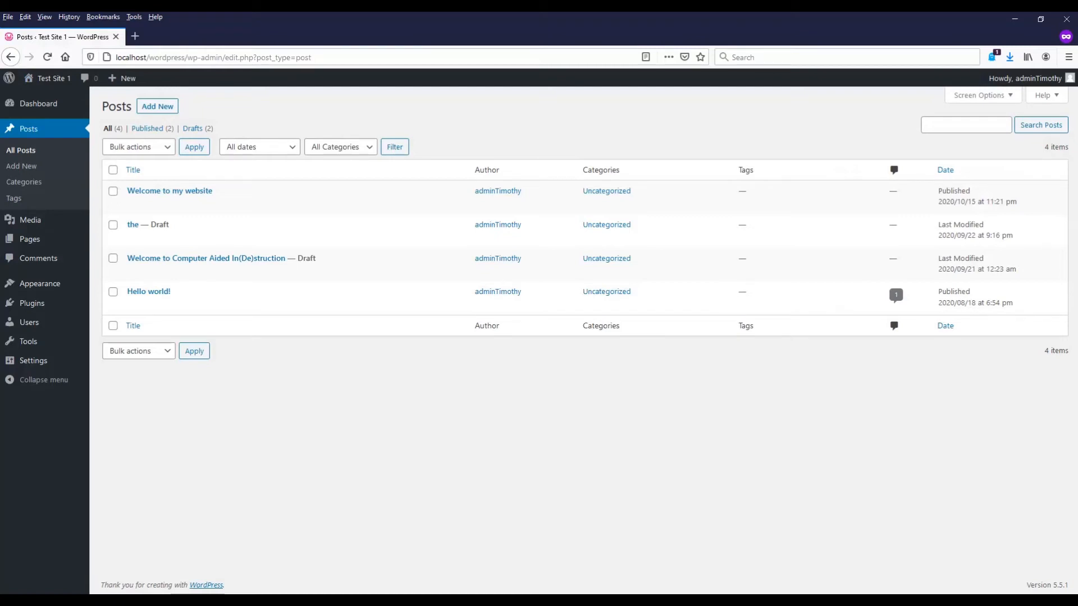
mouse_move(44, 366)
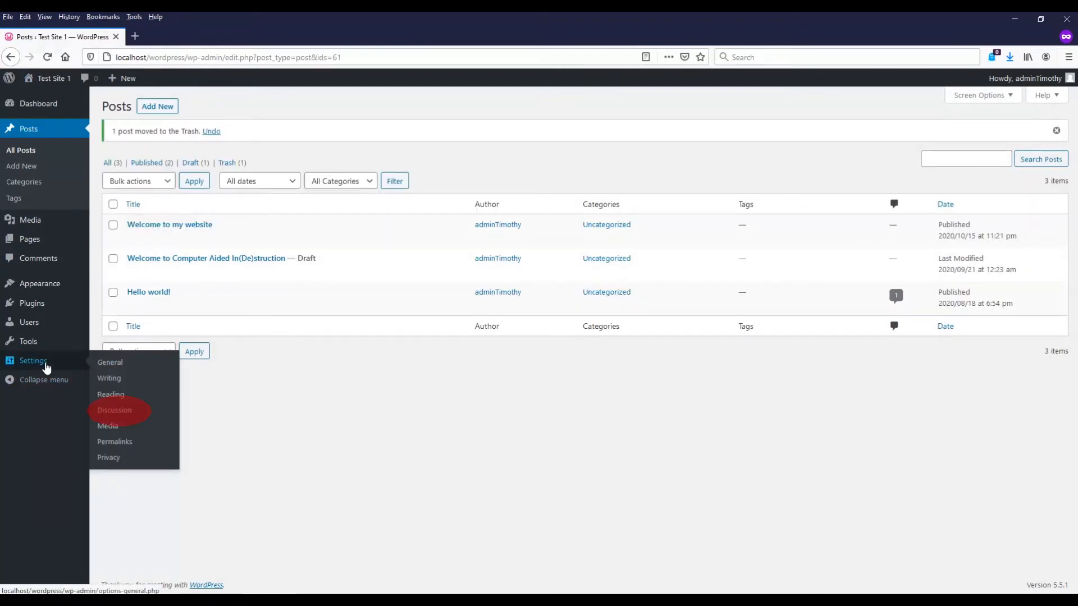
click(131, 413)
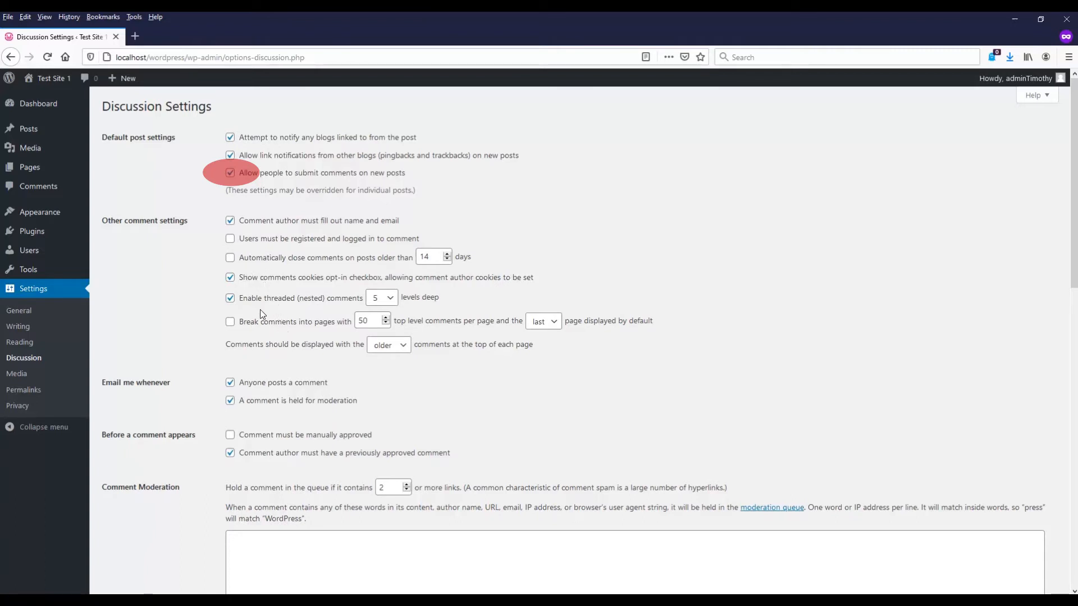
click(230, 260)
click(230, 260)
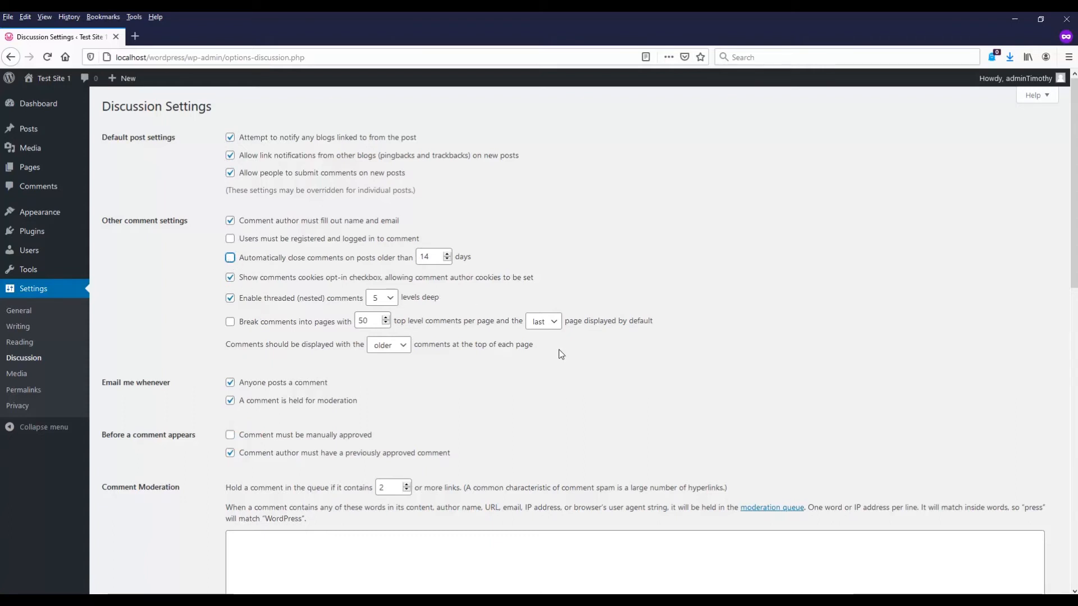
scroll(558, 352, down, 7)
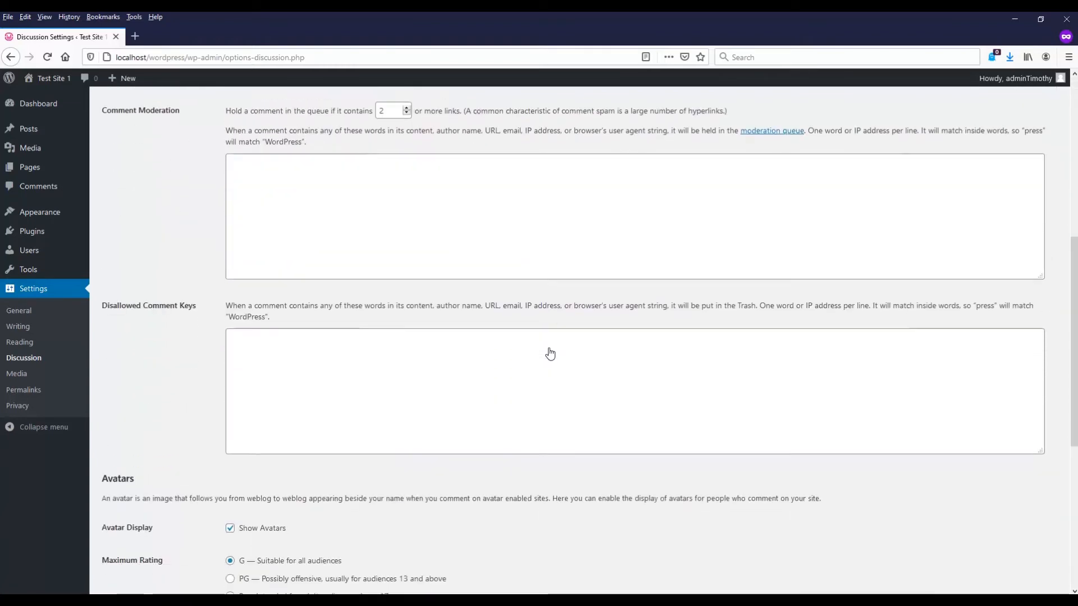
scroll(549, 353, down, 6)
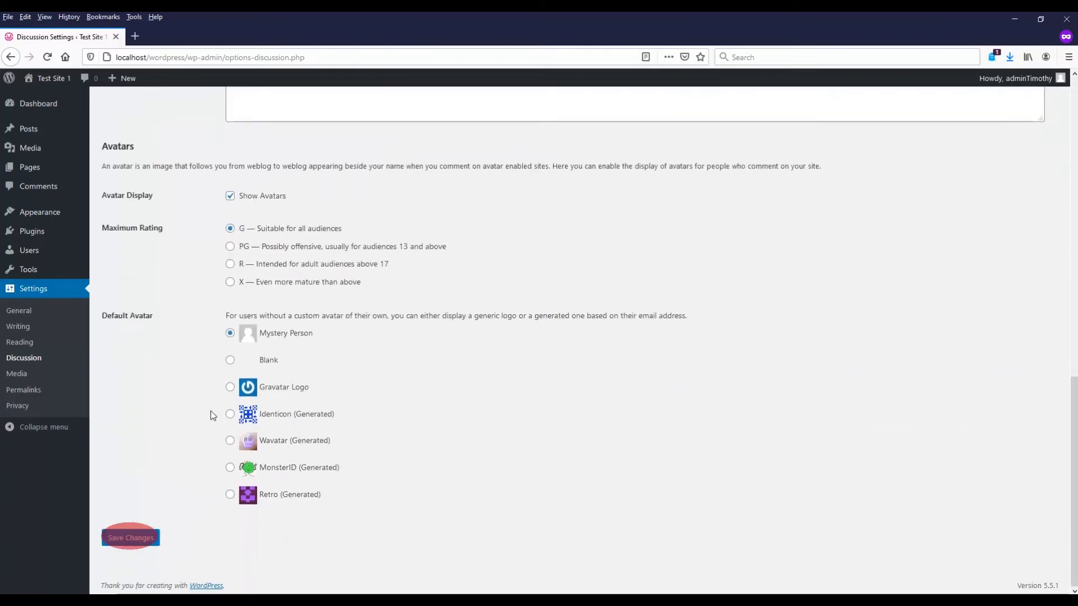
click(133, 540)
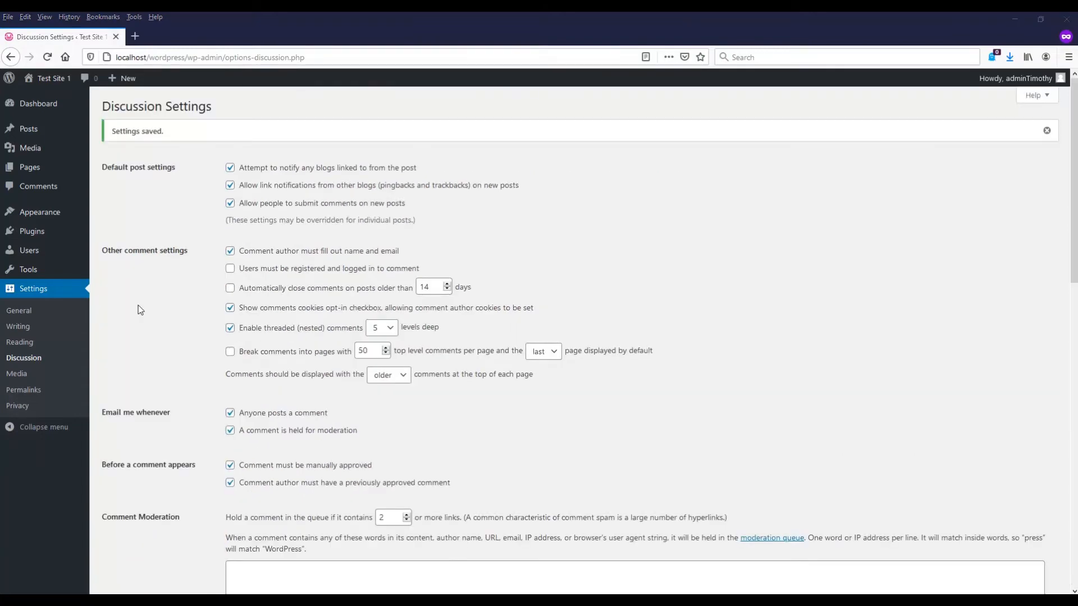
- Quick-edit the draft post "Welcome to Computer Aided In(De)struction" to set its status to Published and update it
click(44, 132)
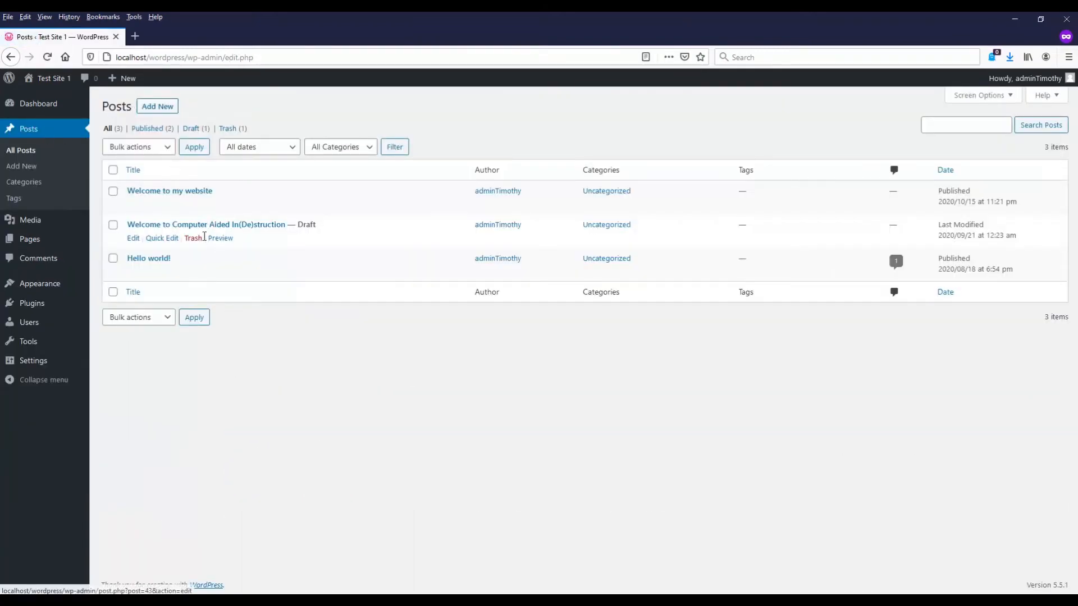
click(162, 238)
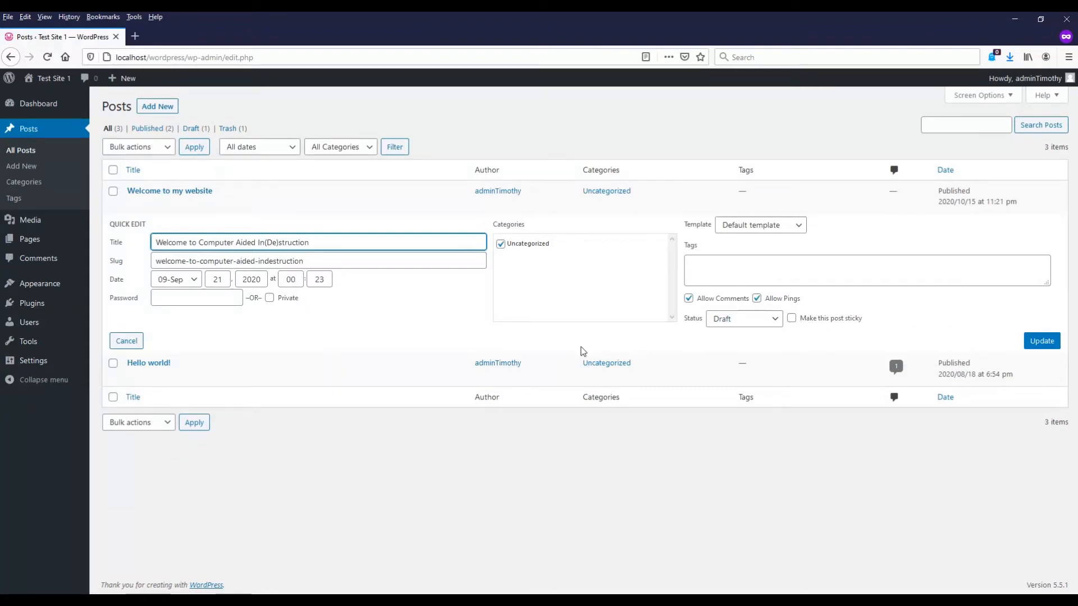
click(758, 319)
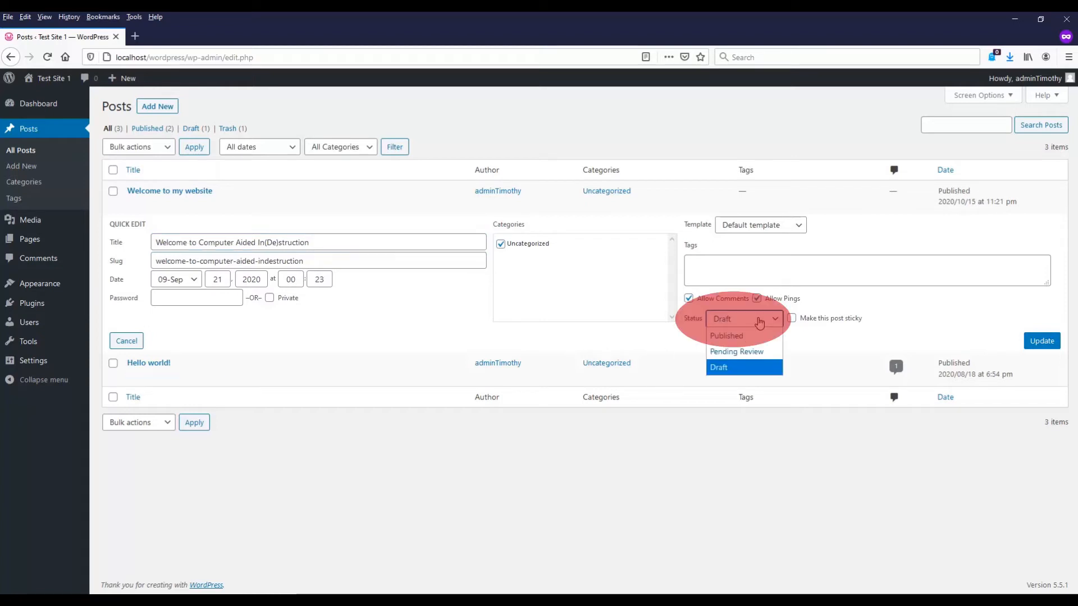
click(759, 336)
click(1041, 340)
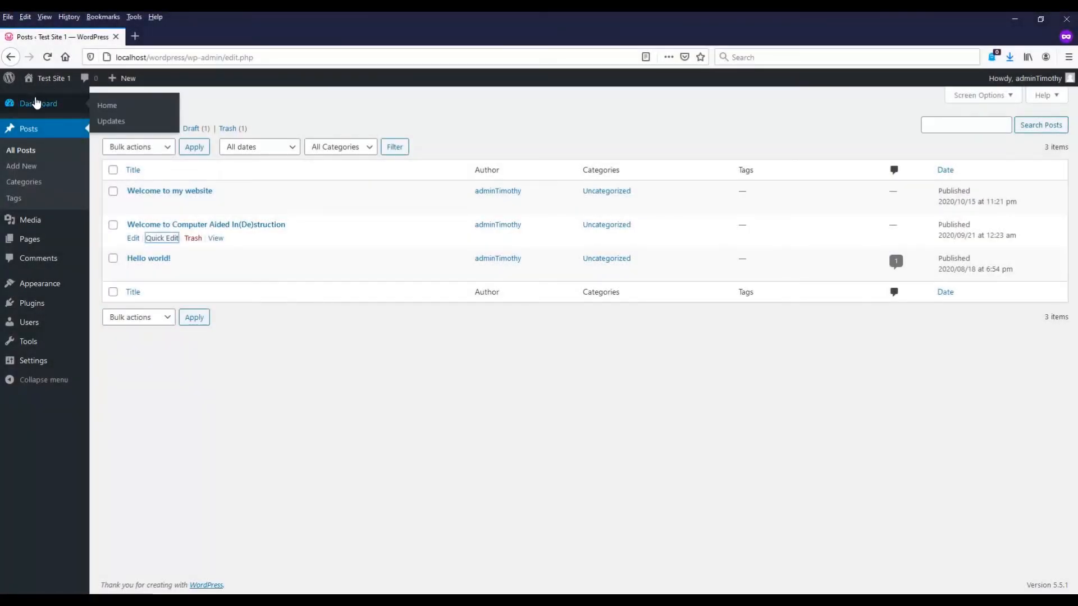
click(39, 105)
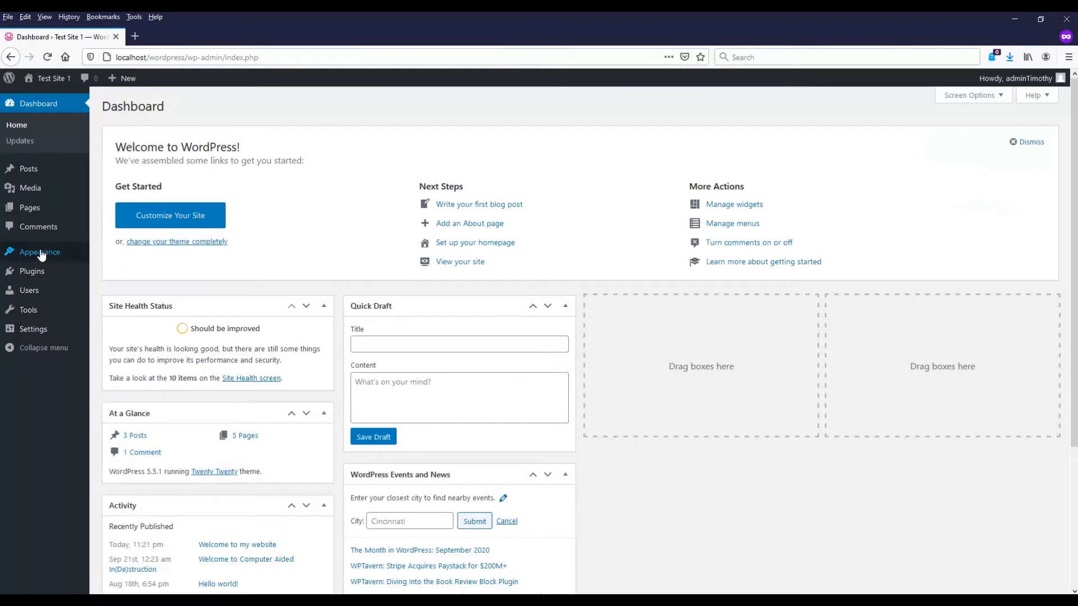
mouse_move(42, 253)
click(130, 276)
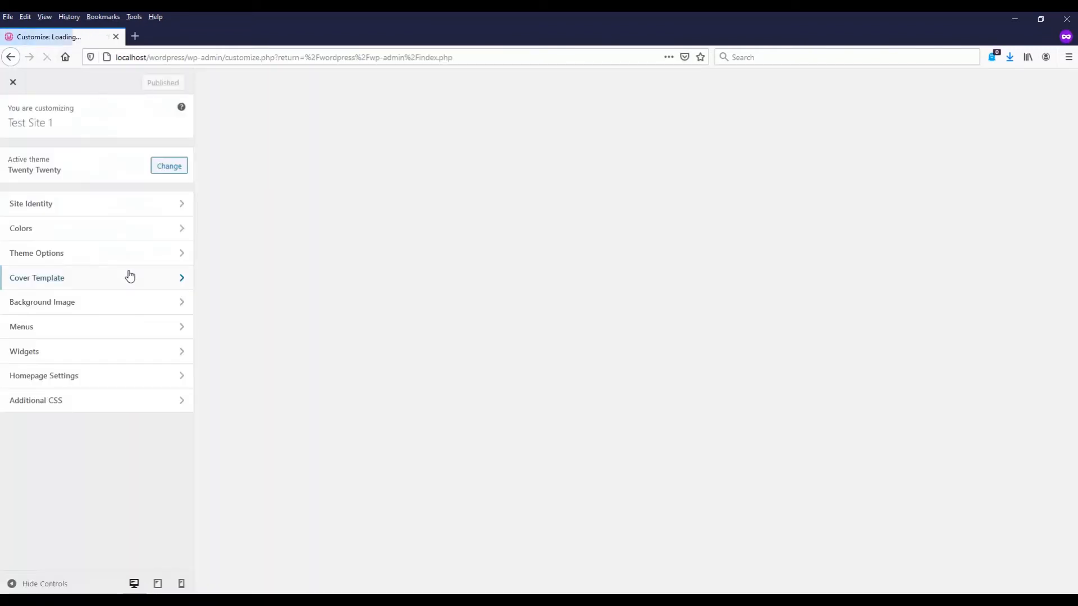
click(18, 84)
- Open the customizer from the live site's Home page and look at the theme browser
click(34, 78)
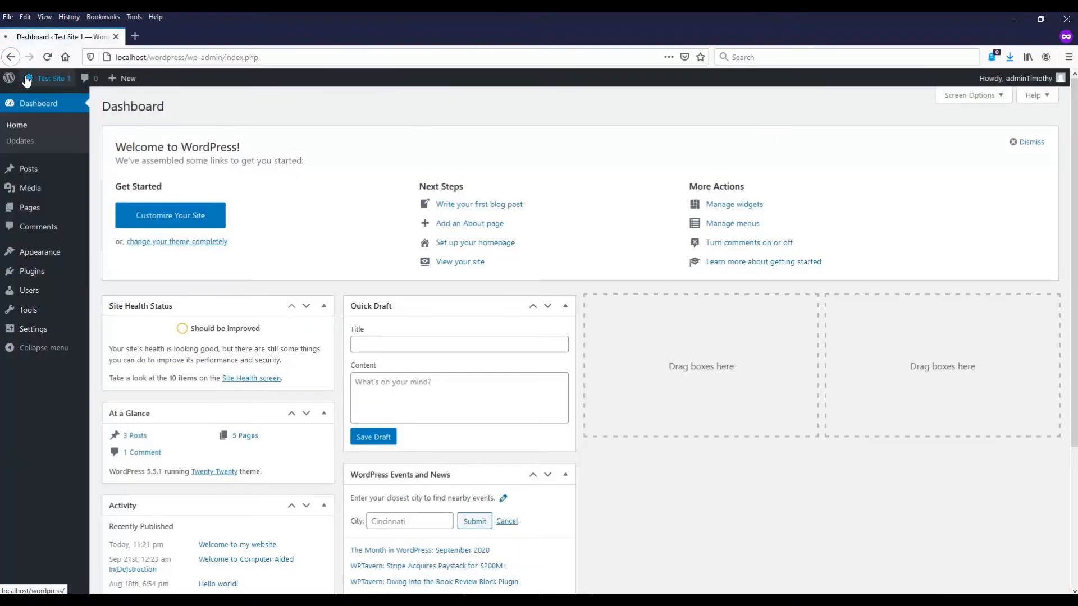
click(862, 118)
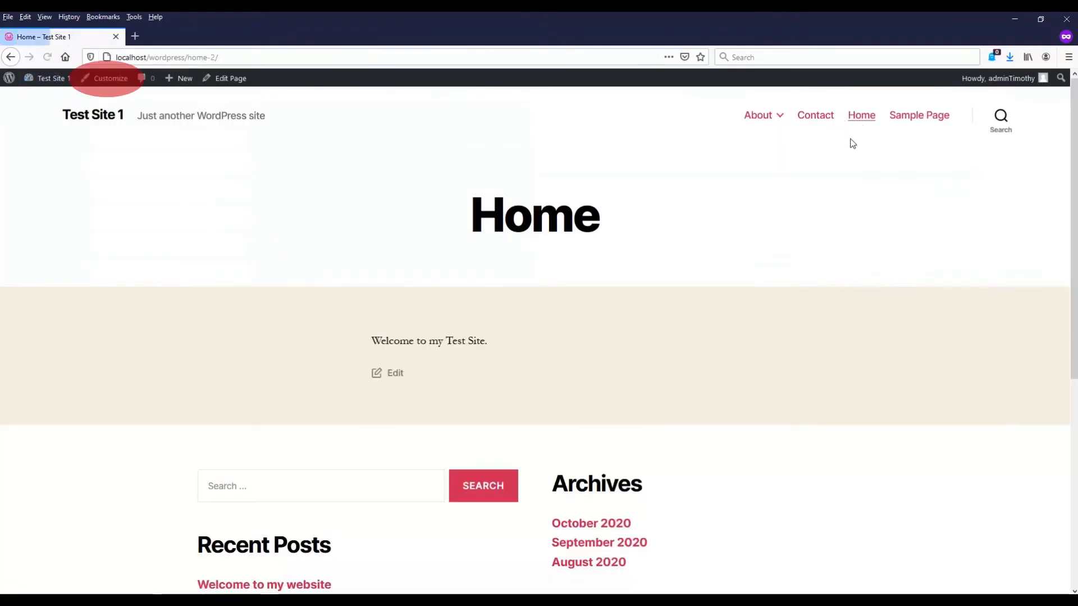
click(111, 80)
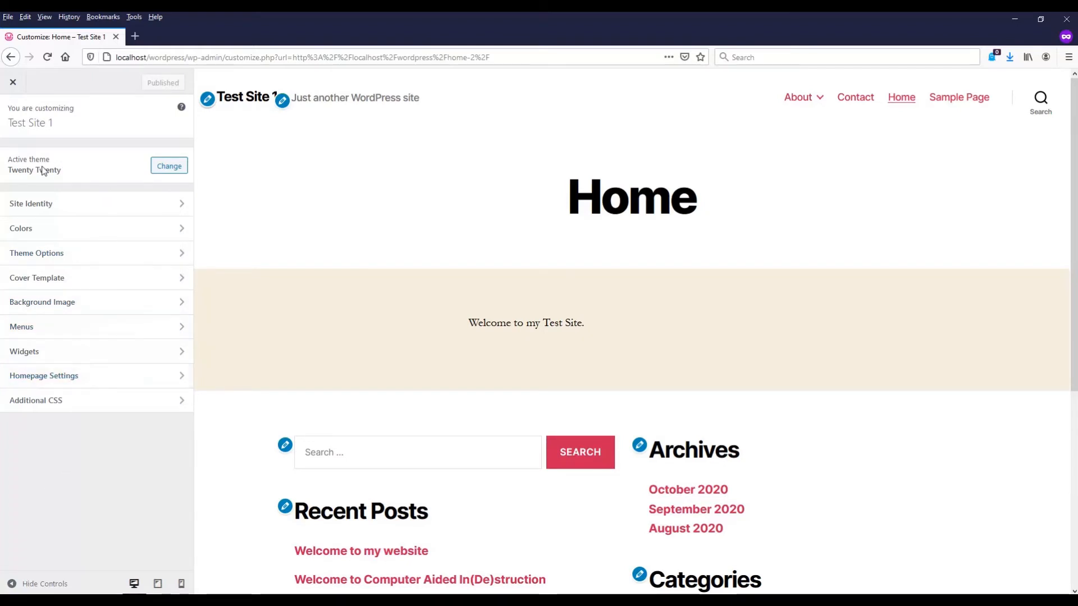
click(166, 172)
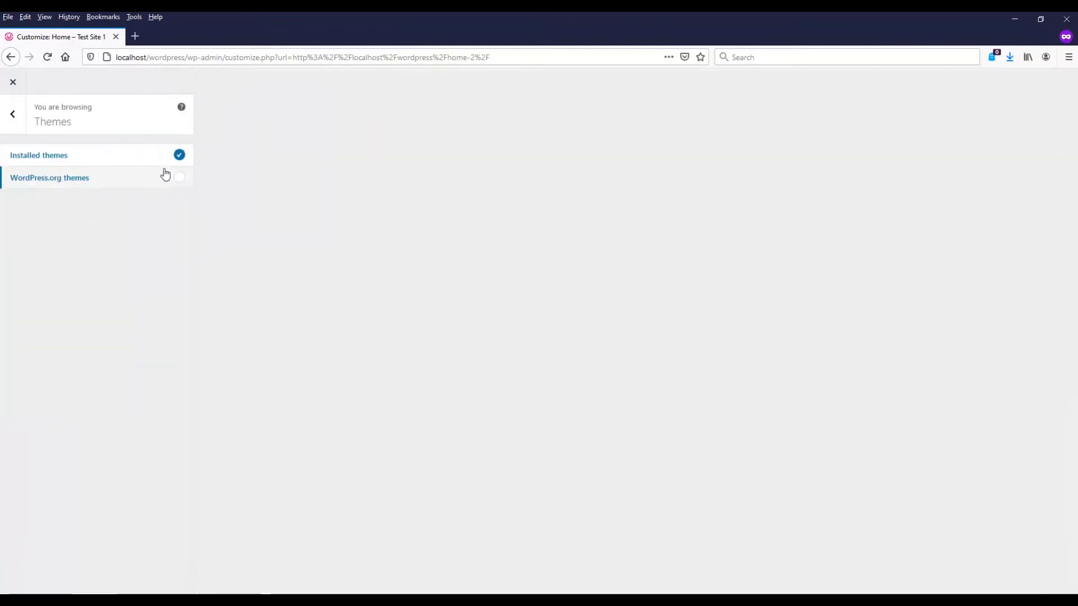
click(12, 118)
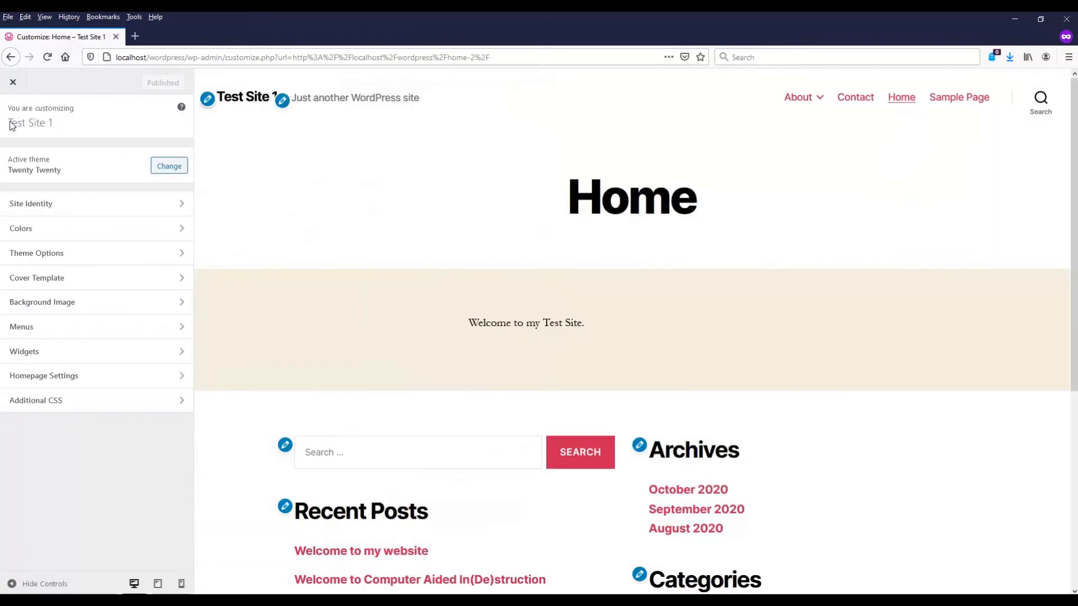
- In Site Identity, set the site logo to CAID_LOGO_NEW_mini.png from the media library without cropping it
click(53, 206)
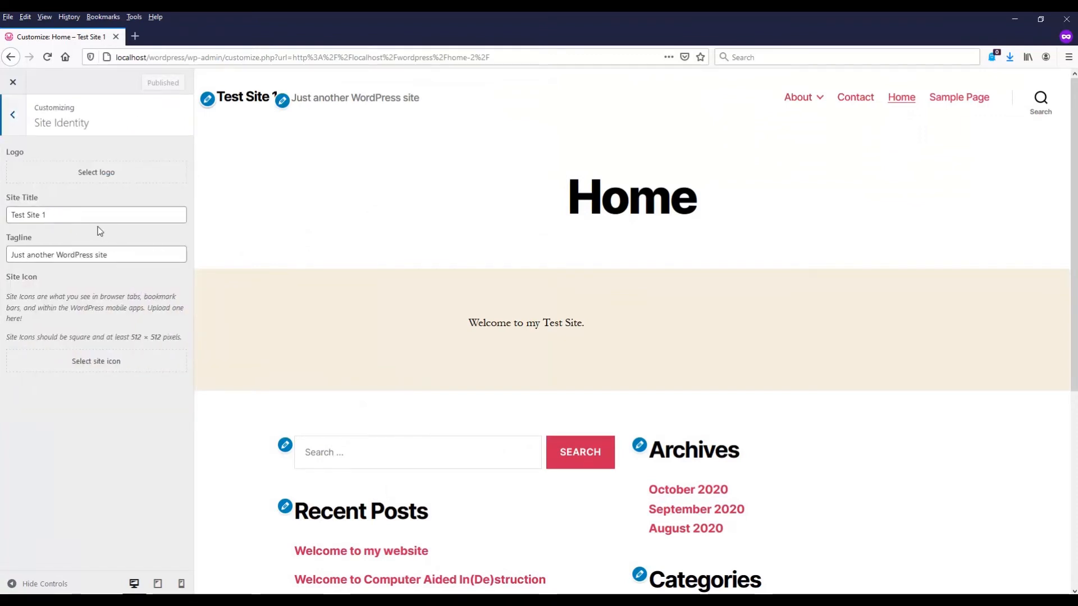
click(109, 177)
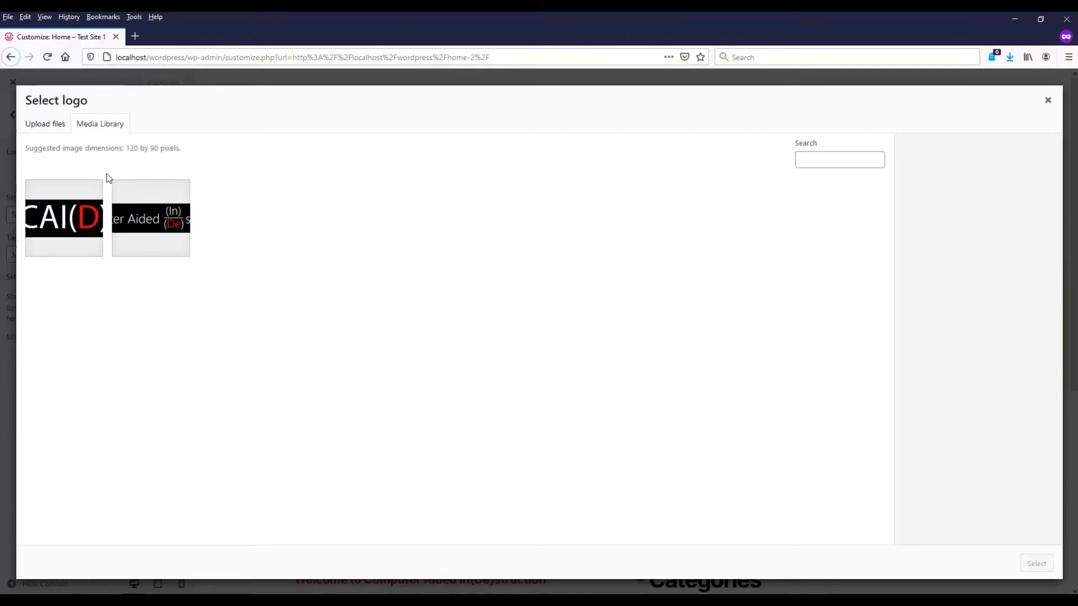
click(73, 214)
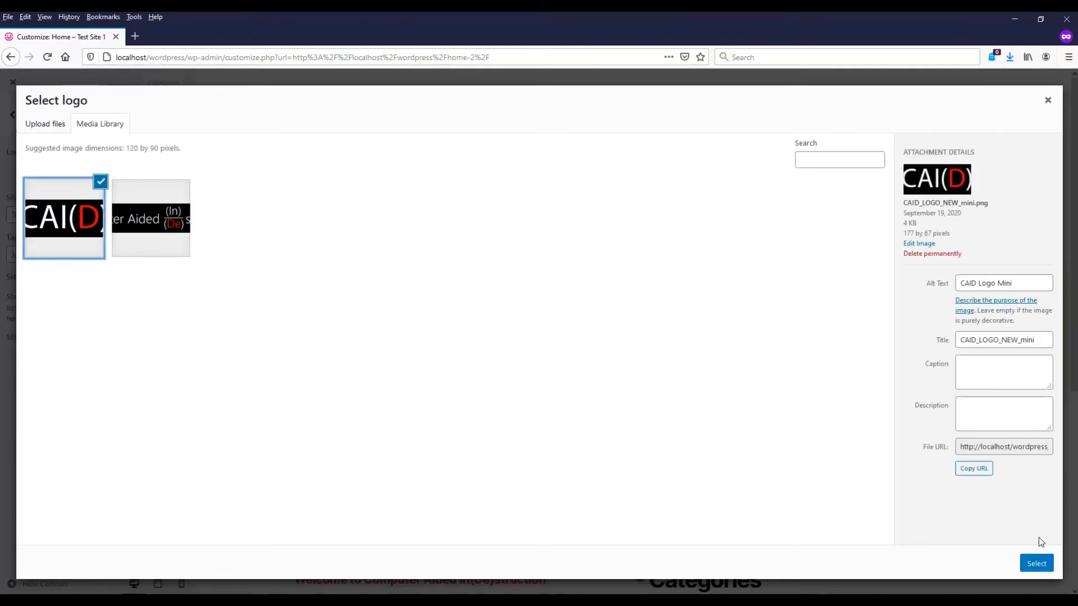
click(1036, 564)
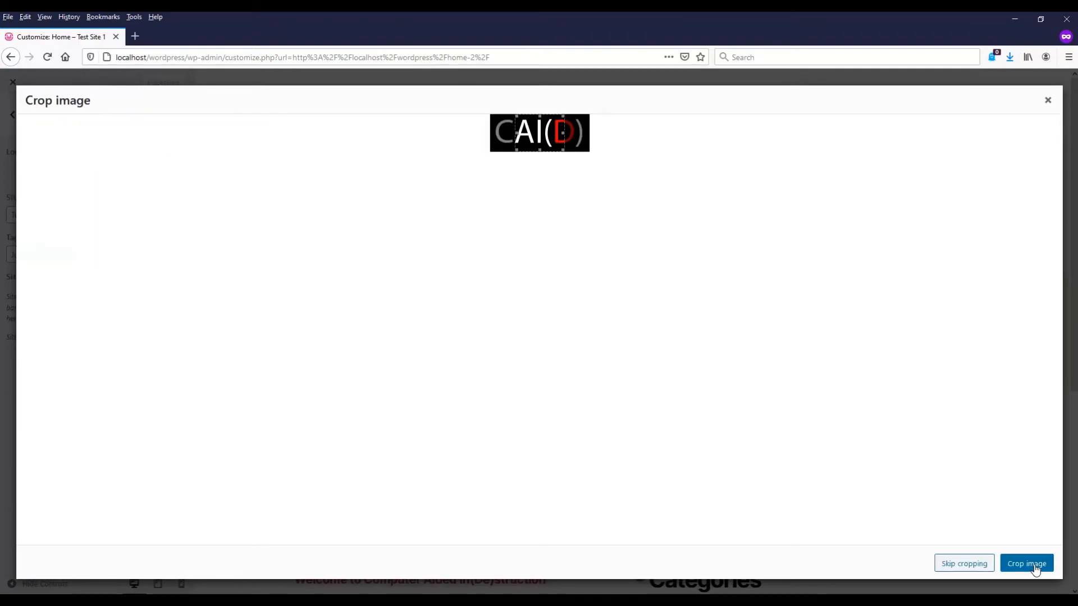
click(974, 565)
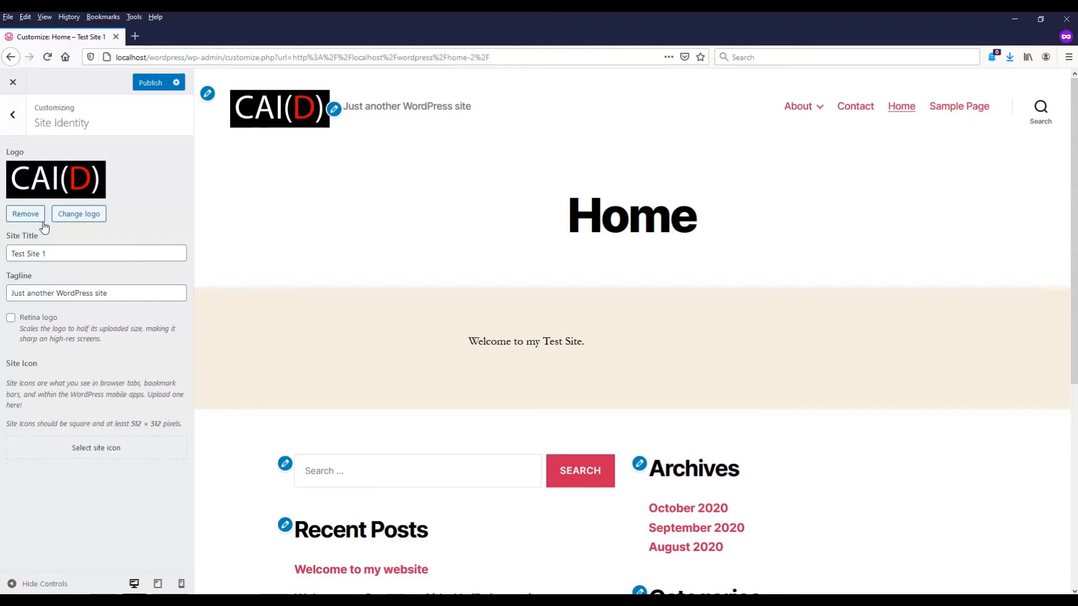
- Change the site logo to CAID_LOGO_NEW.png from the media library, skipping the crop
click(77, 214)
click(137, 230)
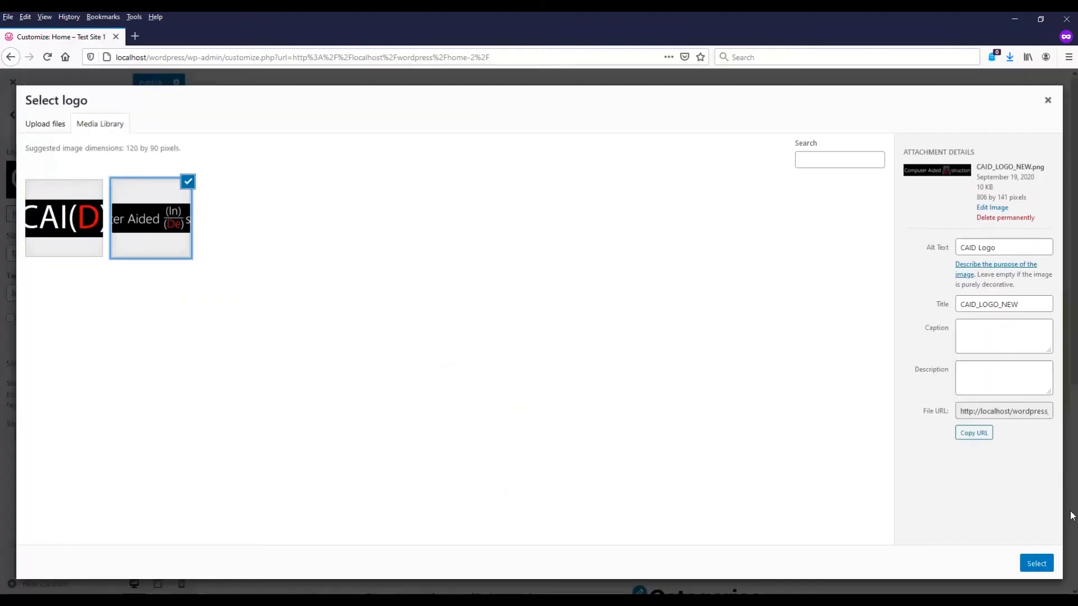
click(1036, 563)
click(974, 564)
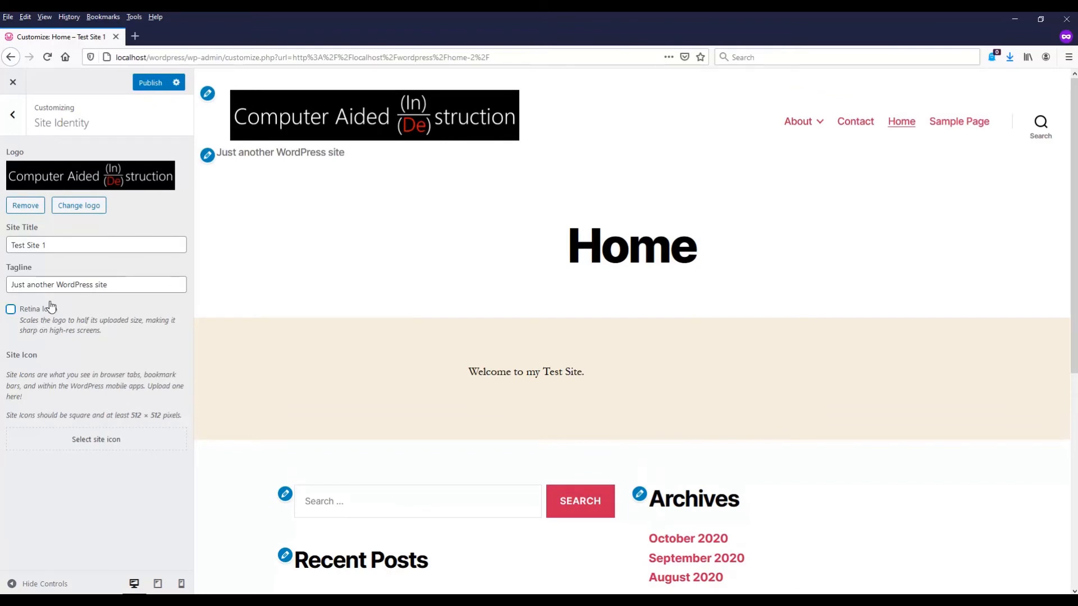
- Replace the site tagline with "Best site in the world"
triple_click(123, 284)
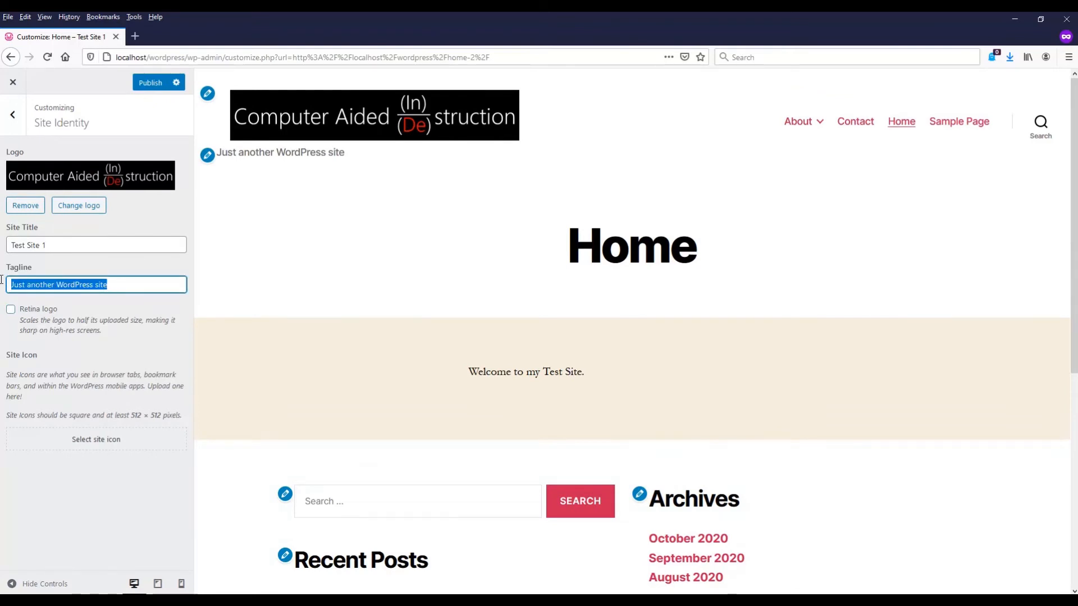
text(Best site int)
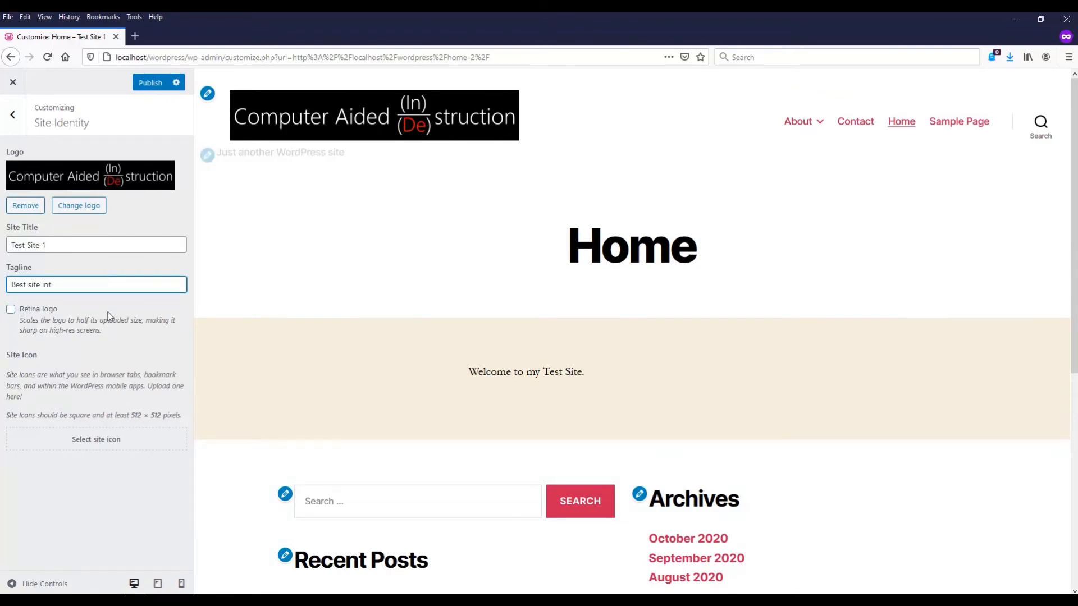
key(BackSpace)
key(BackSpace)
key(BackSpace)
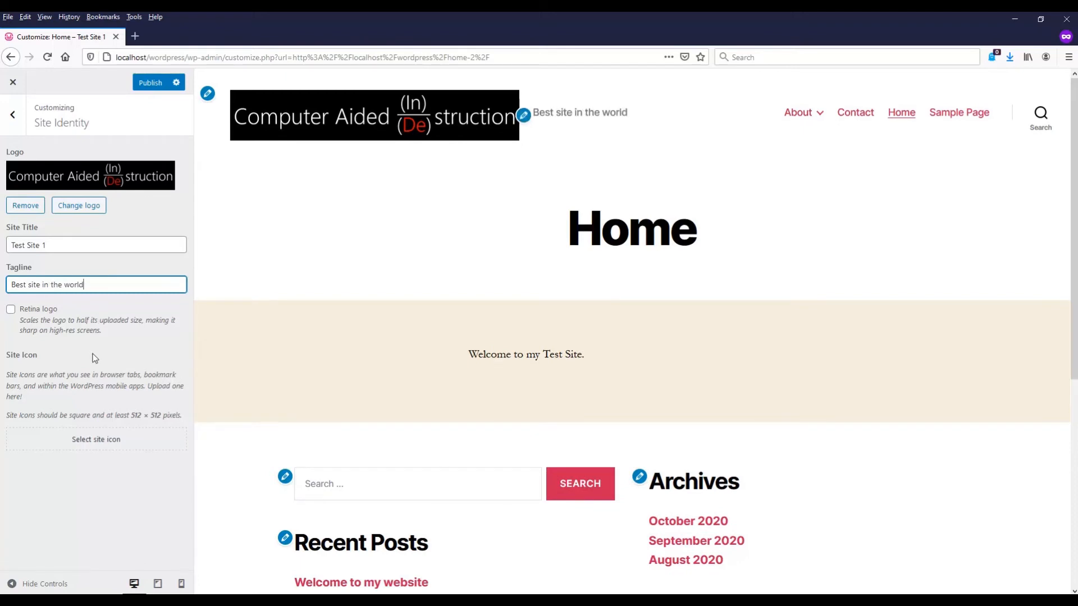
- Set the site icon to CAID_LOGO_NEW_mini.png from the media library, leaving the image uncropped
click(108, 448)
click(72, 219)
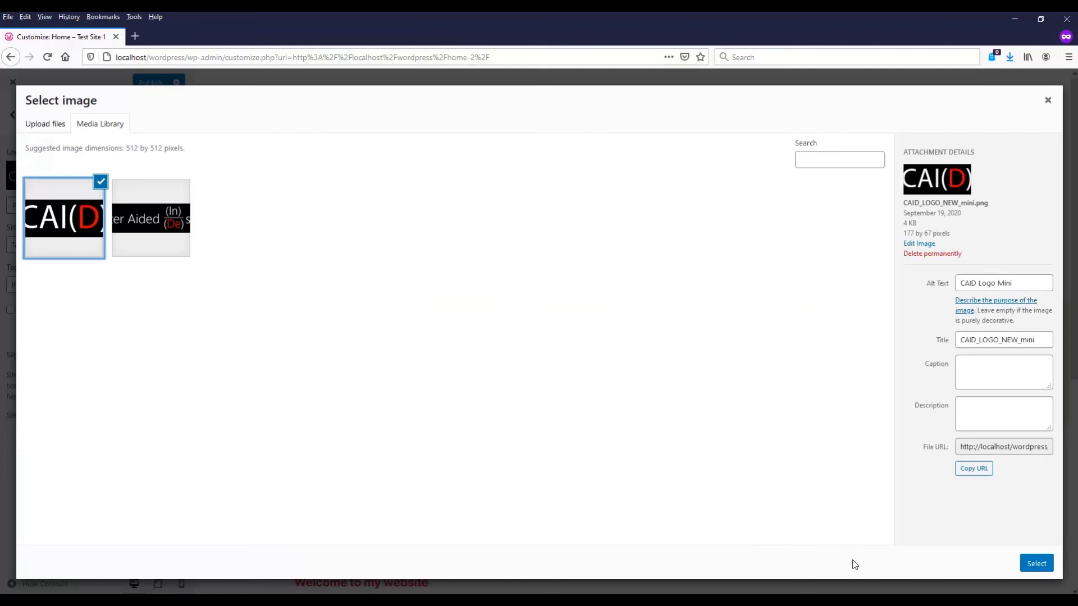
click(1047, 570)
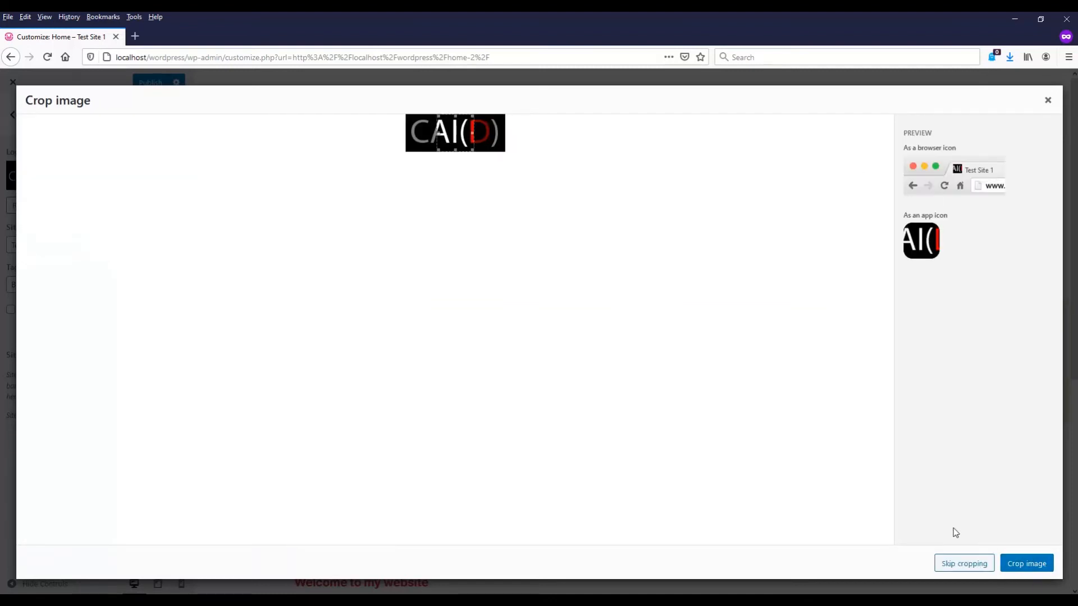
mouse_move(454, 135)
mouse_down()
mouse_move(428, 134)
mouse_move(448, 137)
mouse_up()
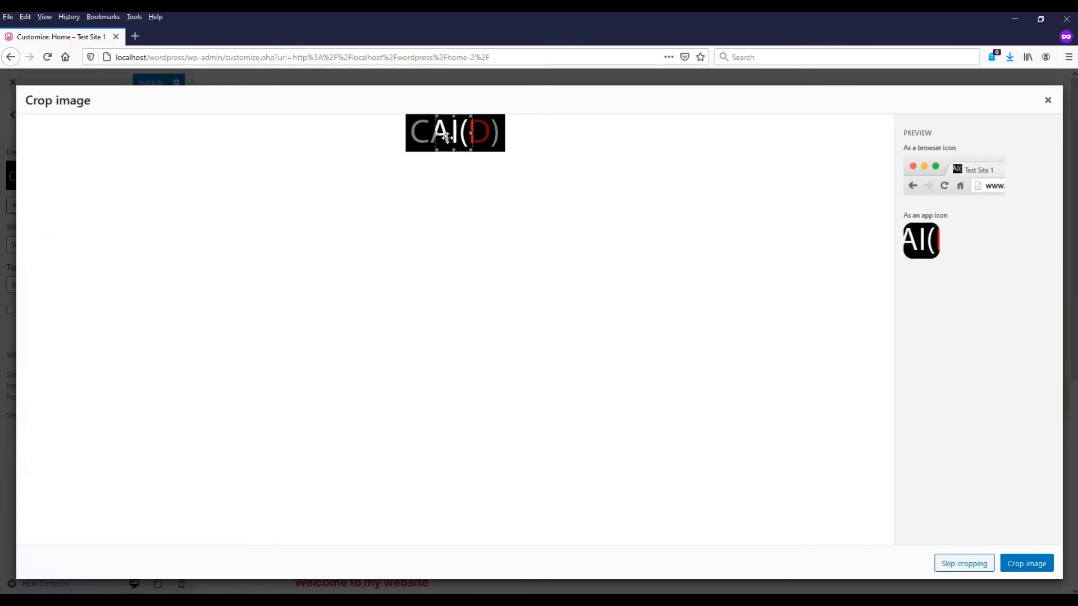
click(977, 565)
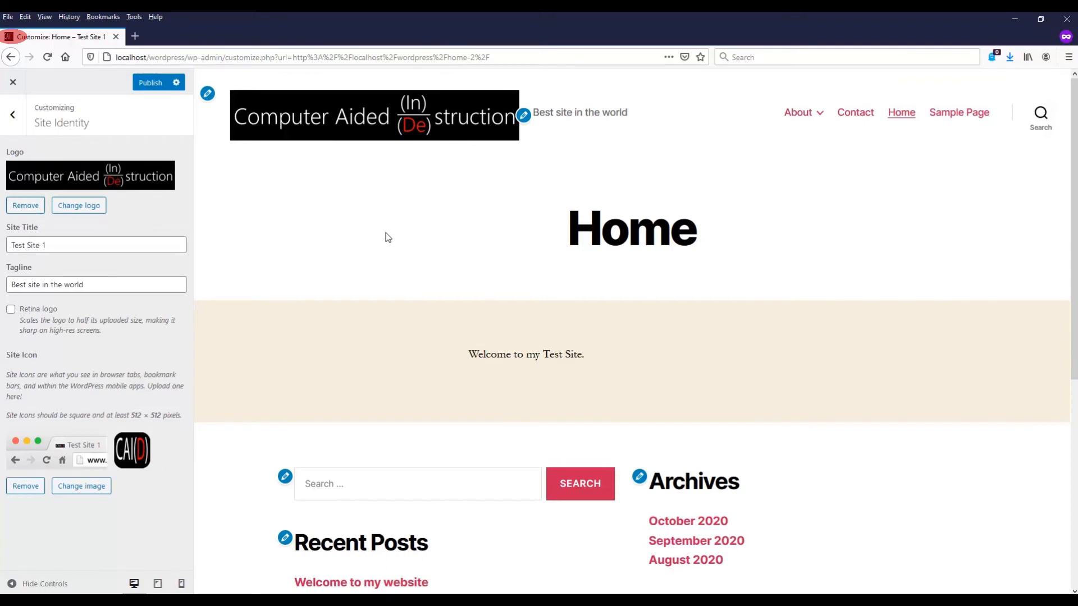
- In the color settings, try a purple #8224e3 site background and restore the default background color
click(14, 118)
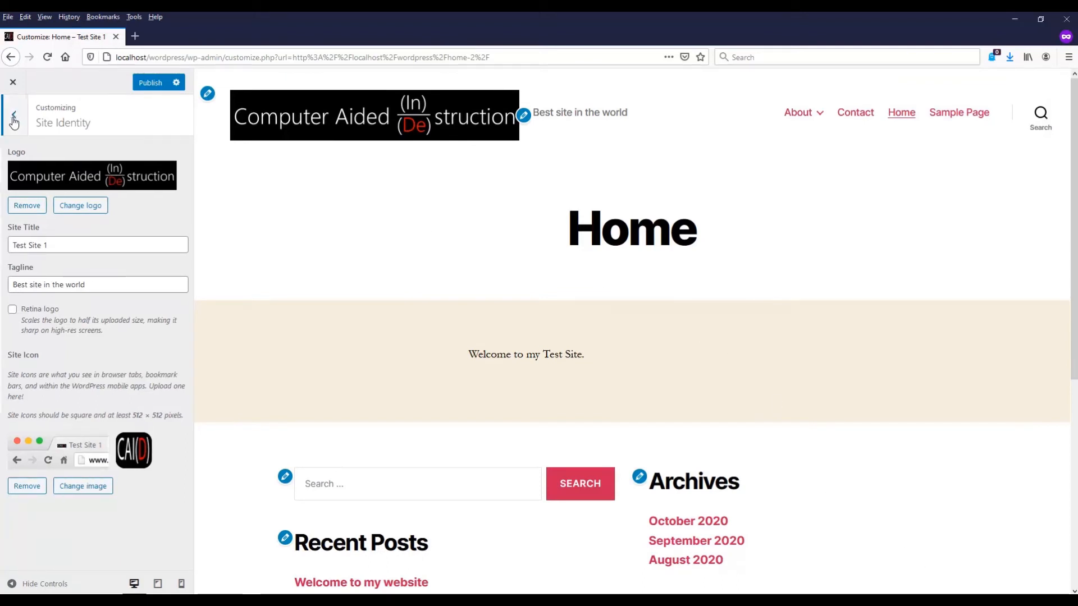
click(77, 224)
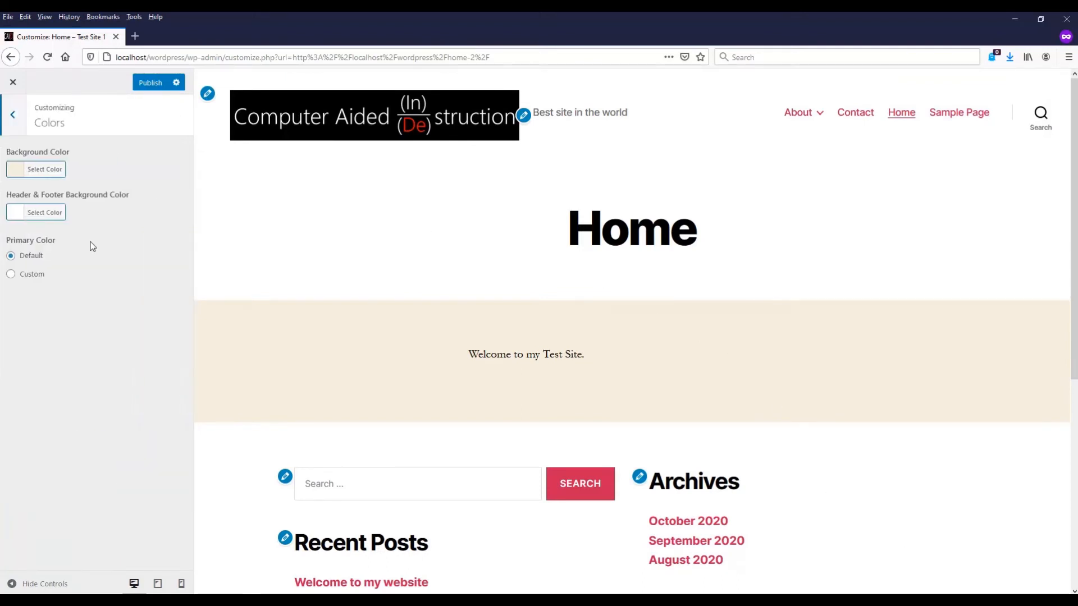
click(20, 175)
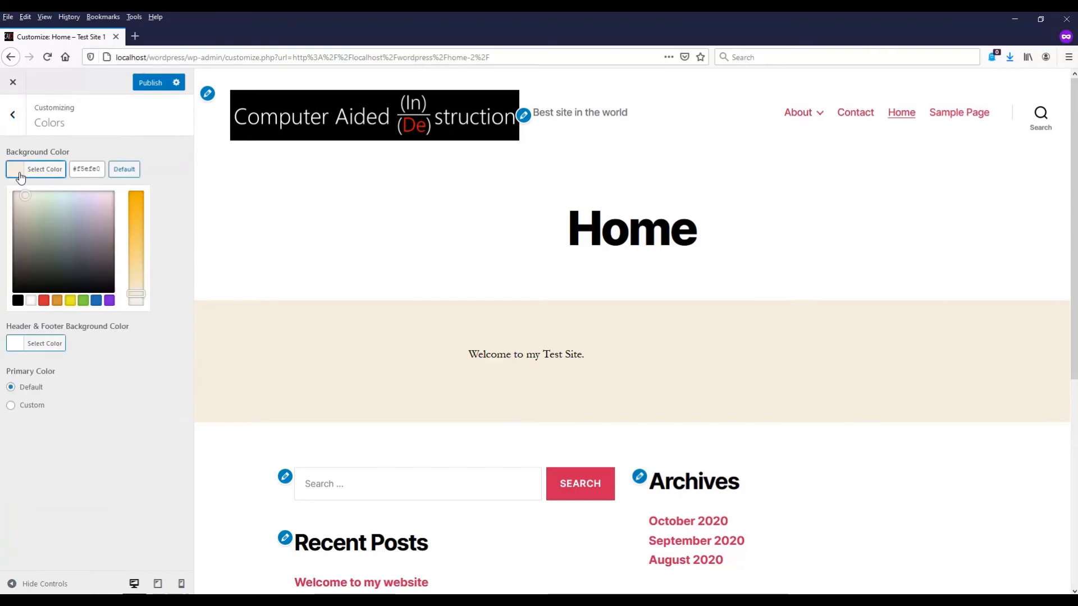
click(109, 300)
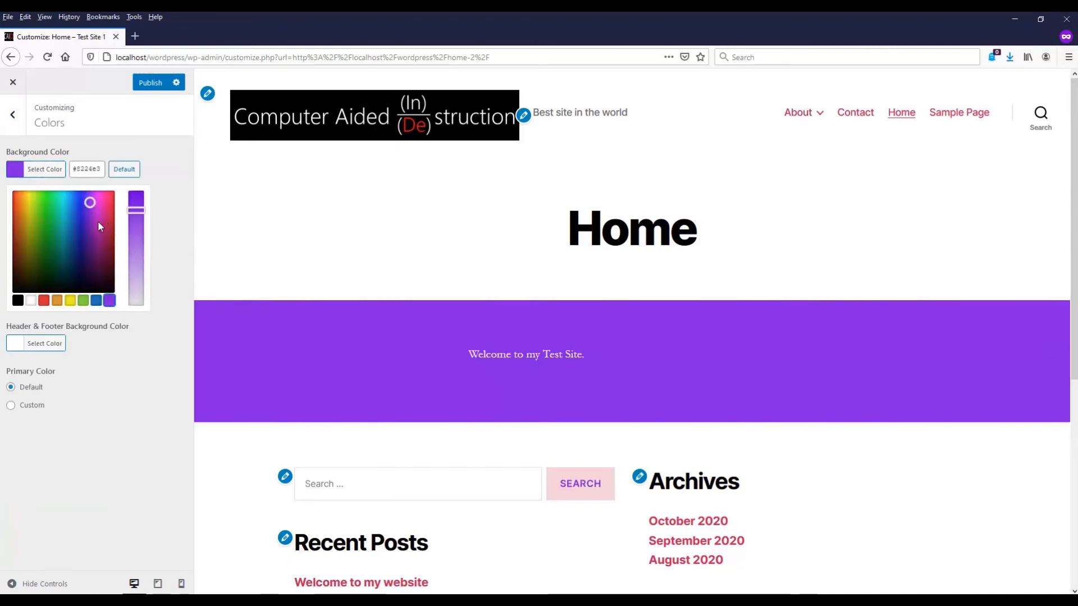
click(124, 169)
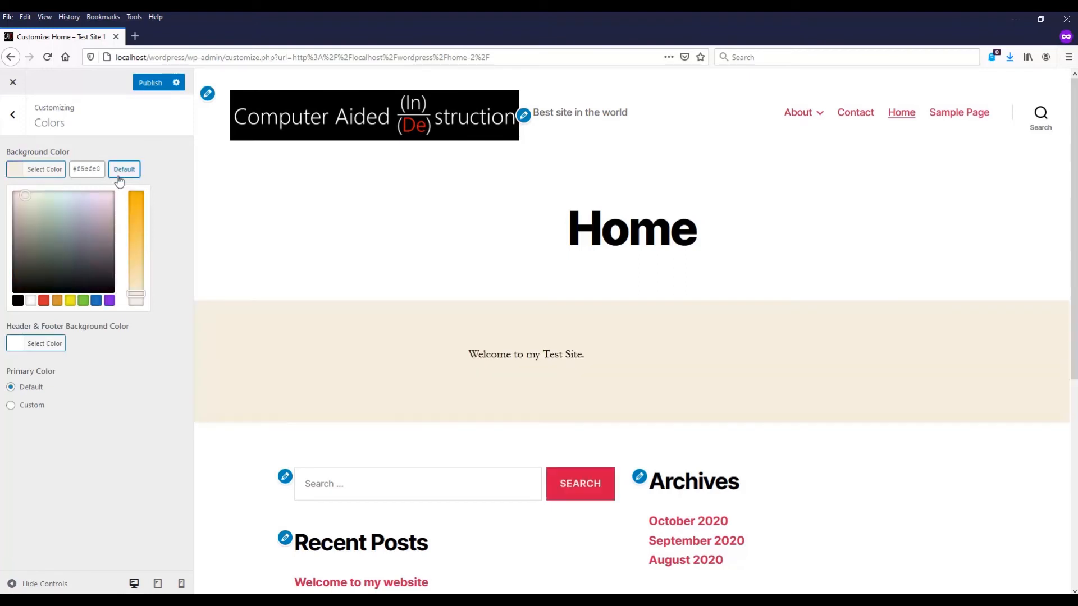
- Try a red #dd3333 header and footer background, restore its default color, and leave the color settings
click(21, 344)
click(45, 345)
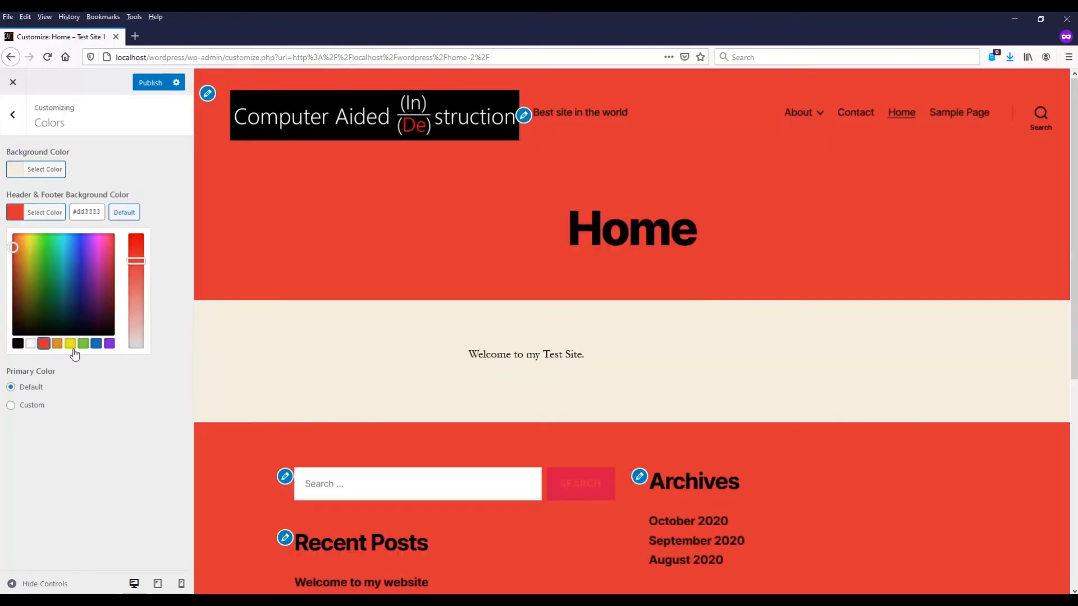
click(125, 213)
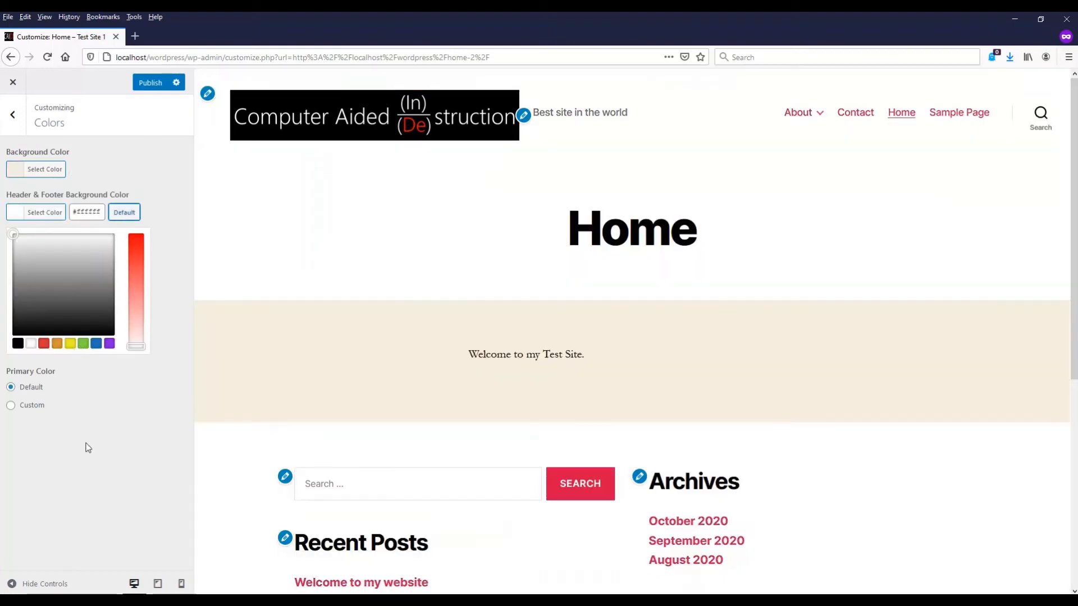
click(13, 115)
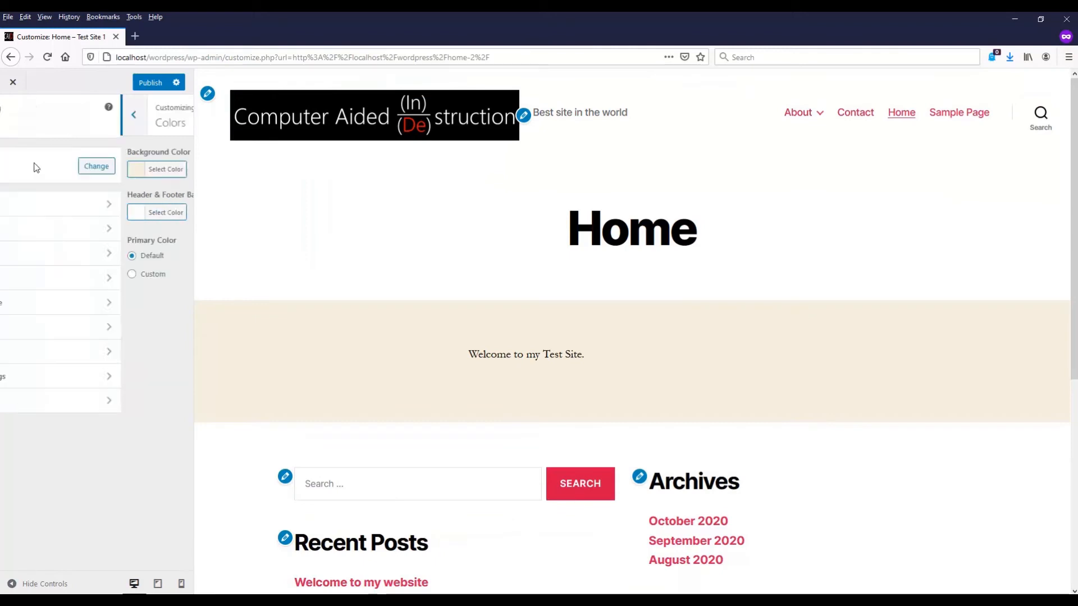
- In Theme Options, switch the search in the header off and on again
click(61, 255)
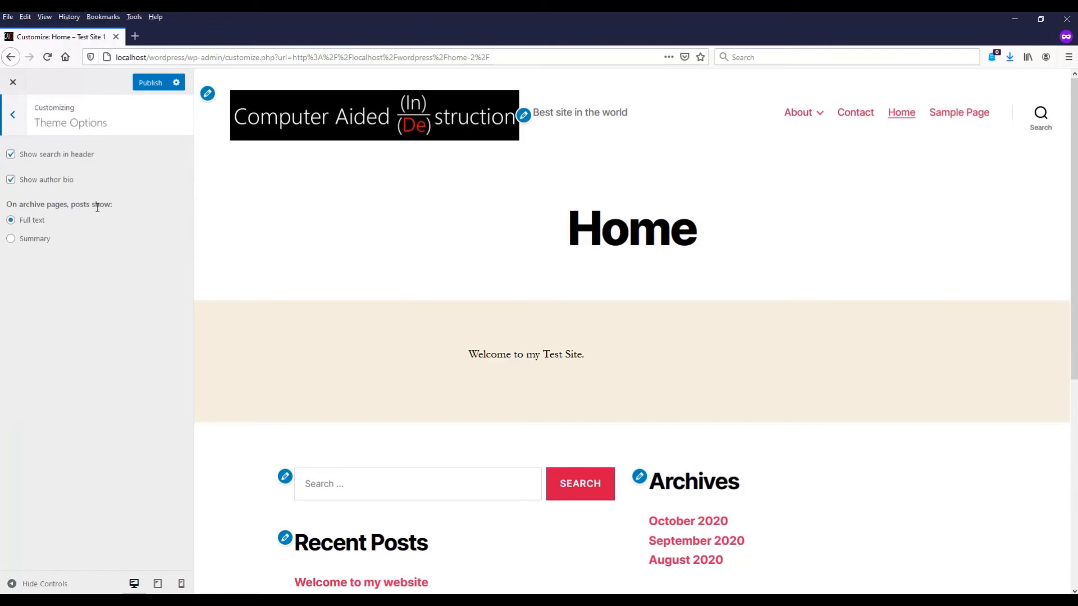
click(11, 155)
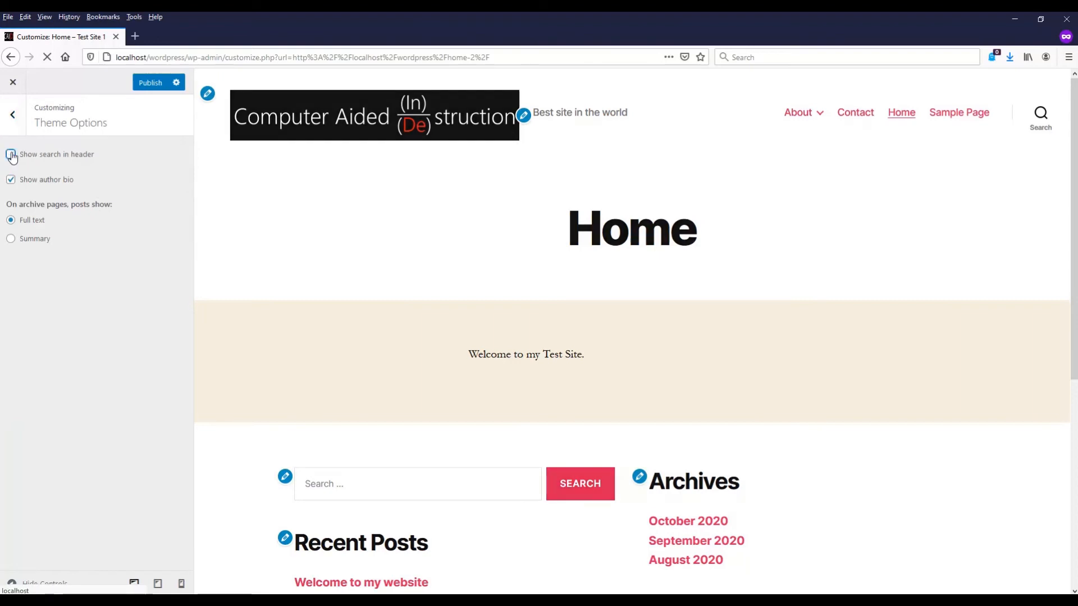
click(12, 155)
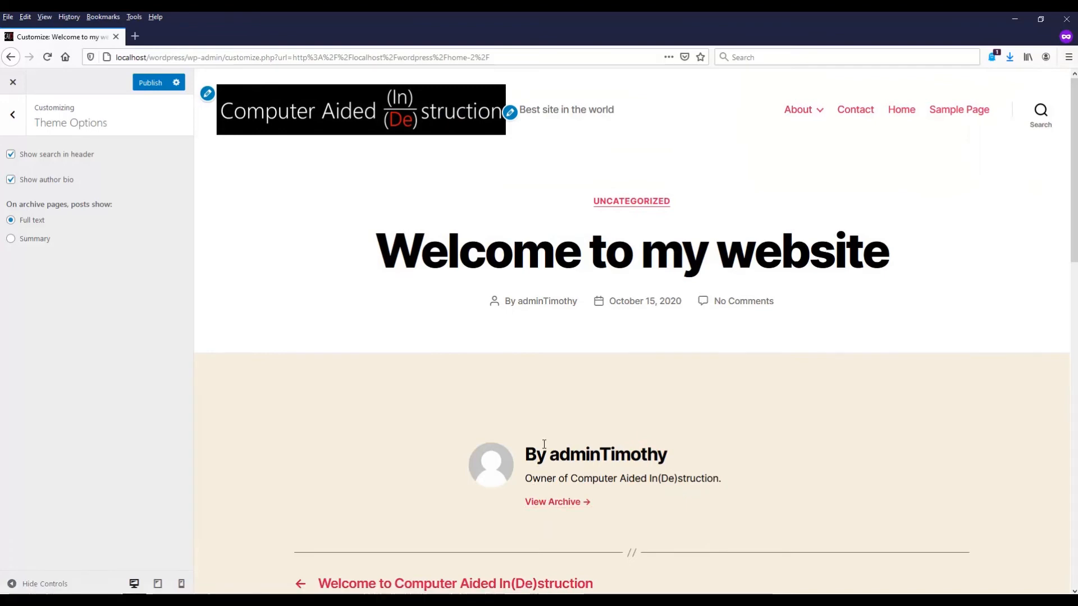
- Close the customizer, discarding the unpublished changes, and check the account profile's Biographical Info before returning to the live site
click(13, 82)
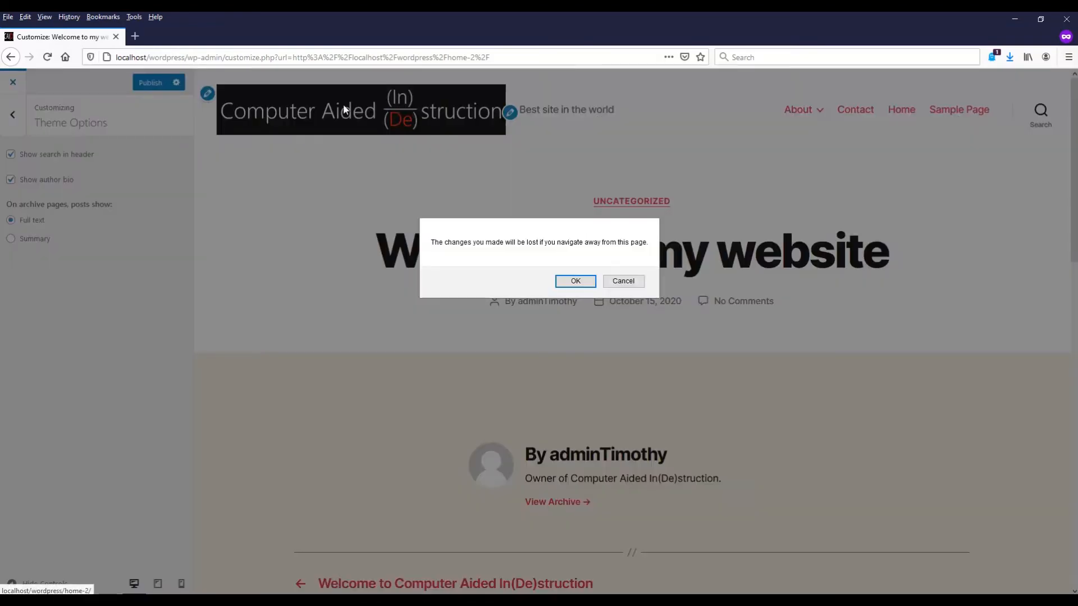
click(576, 280)
click(979, 89)
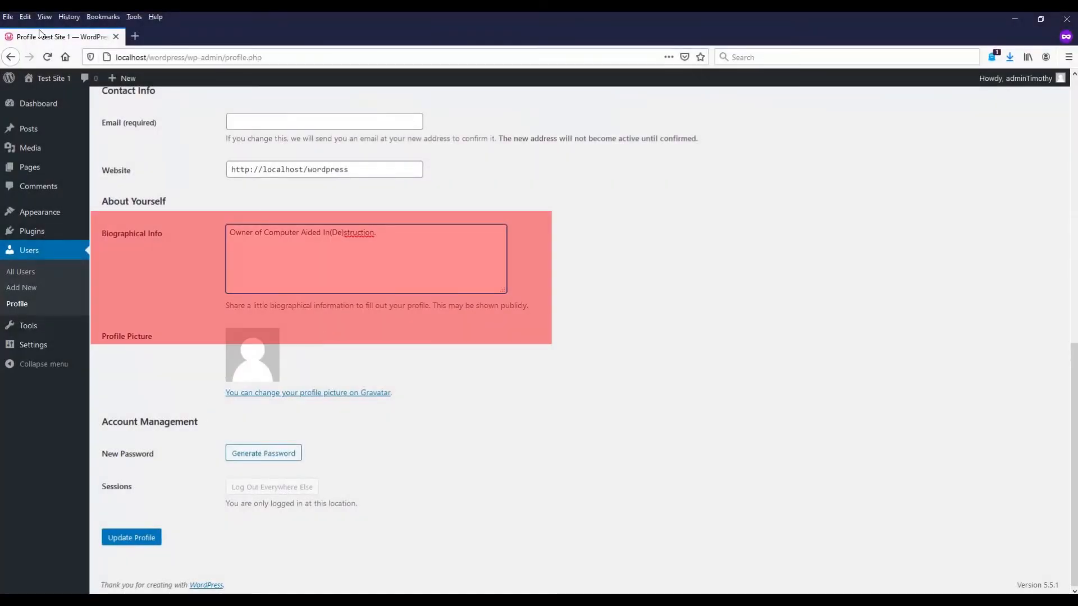
click(53, 85)
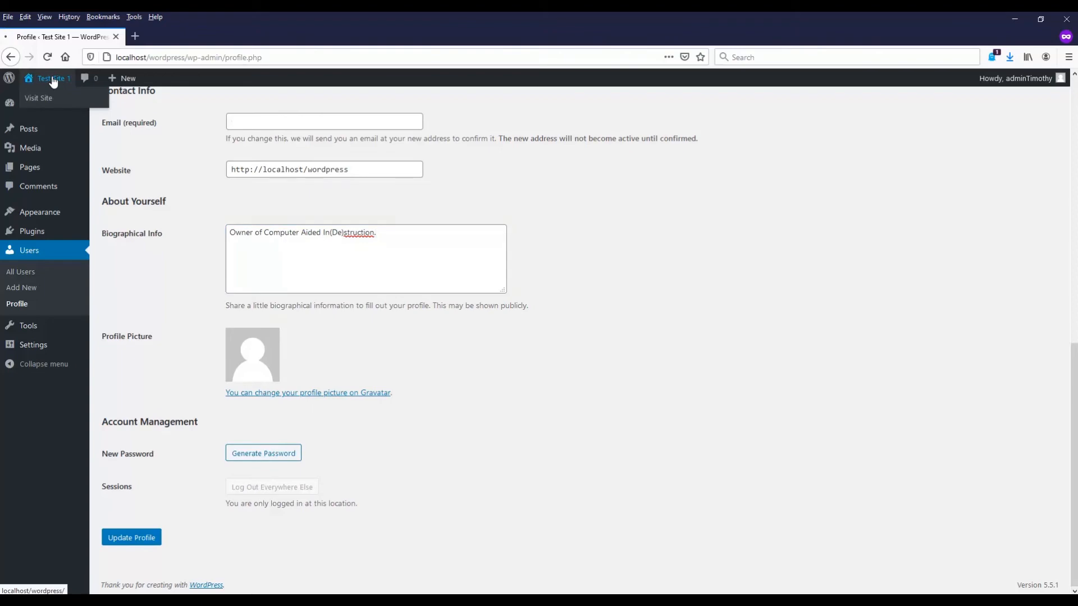
- In the customizer's Theme Options, make archive pages show post summaries and preview the full "Welcome to Computer Aided In(De)struction" post
click(90, 80)
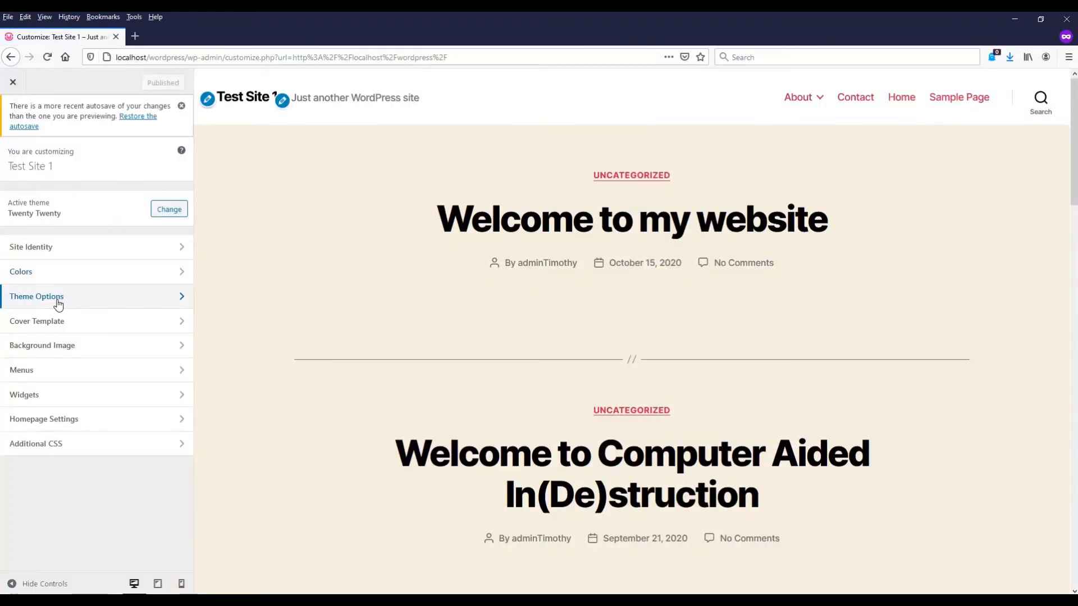
click(57, 302)
scroll(312, 335, down, 5)
scroll(312, 334, down, 10)
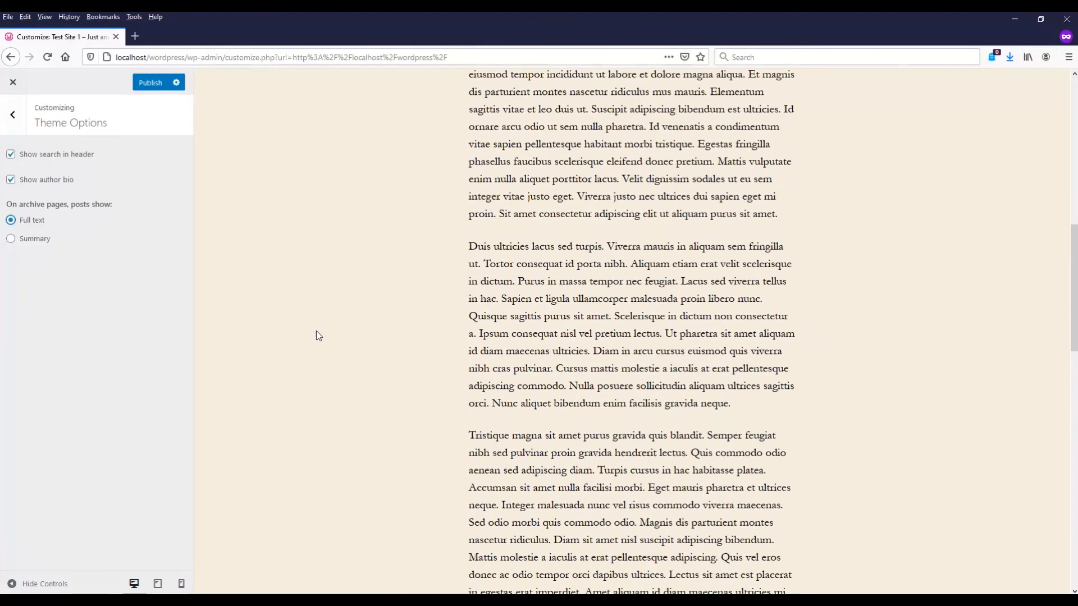
scroll(313, 340, up, 8)
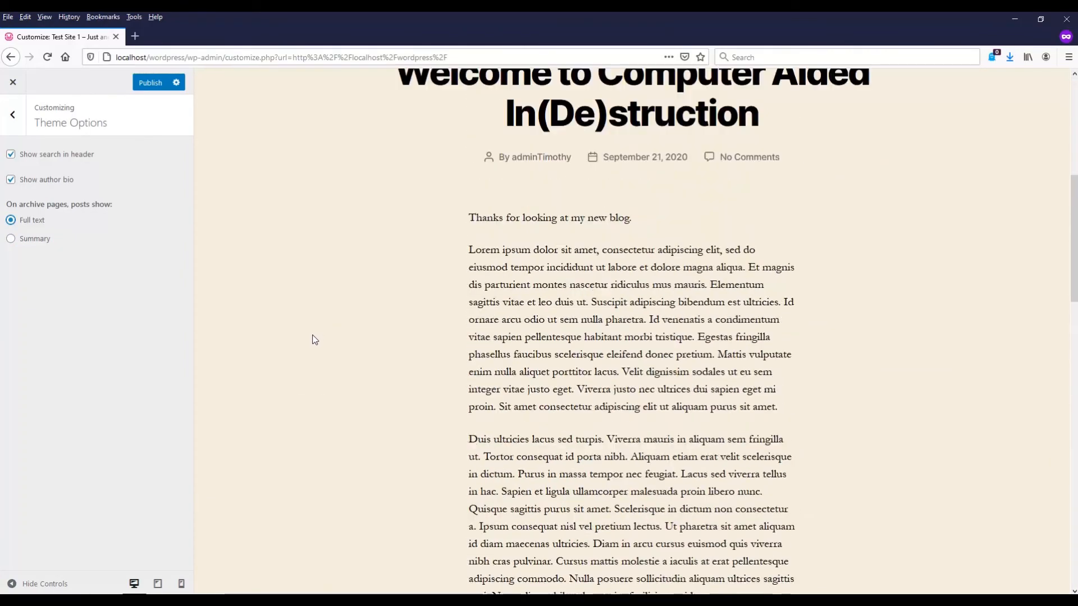
click(50, 246)
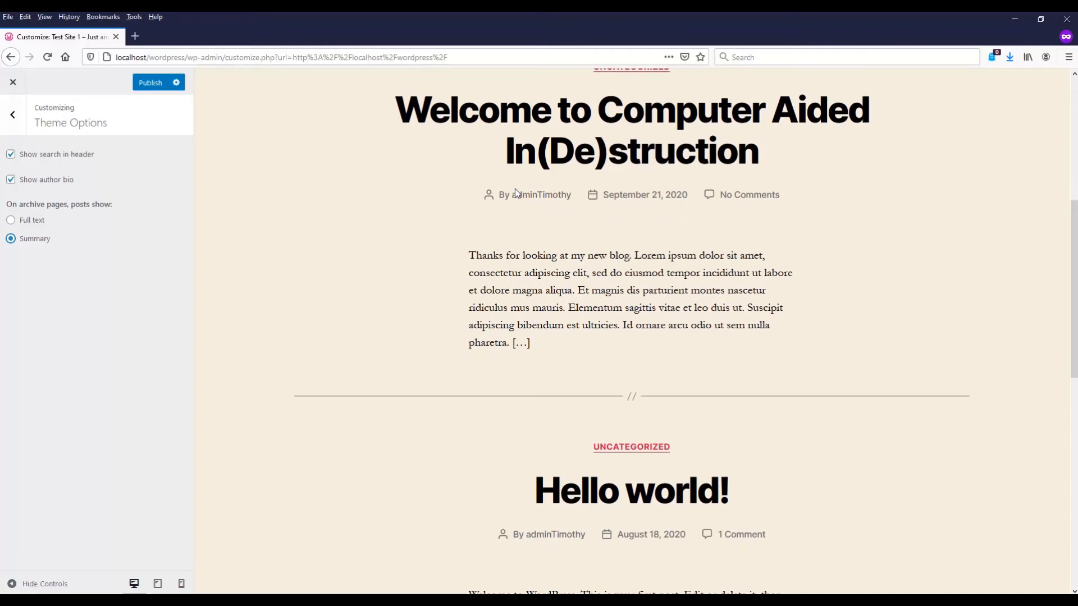
click(564, 172)
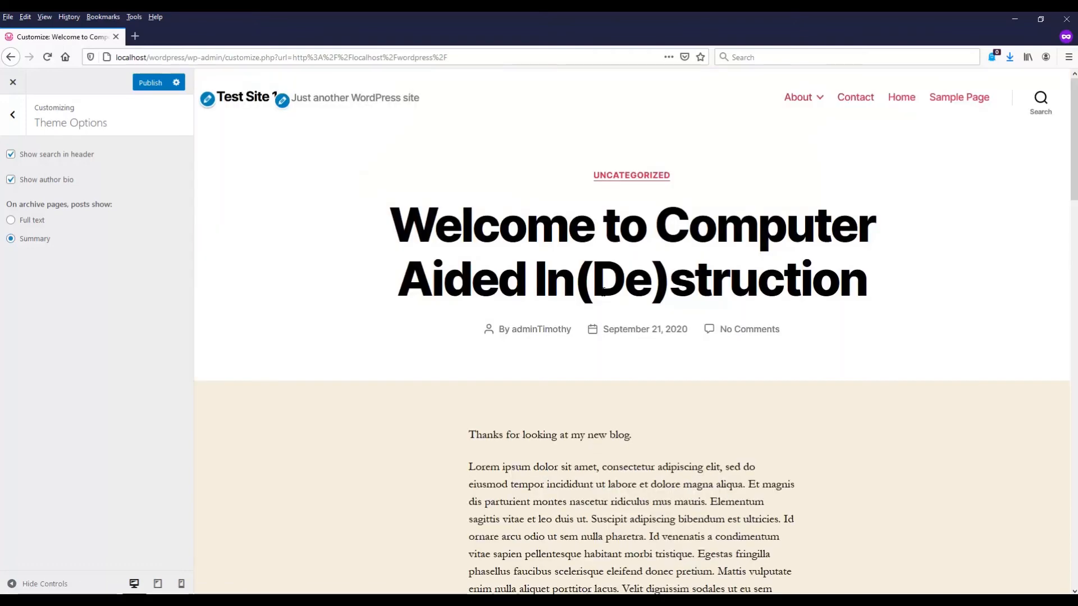
scroll(604, 286, down, 20)
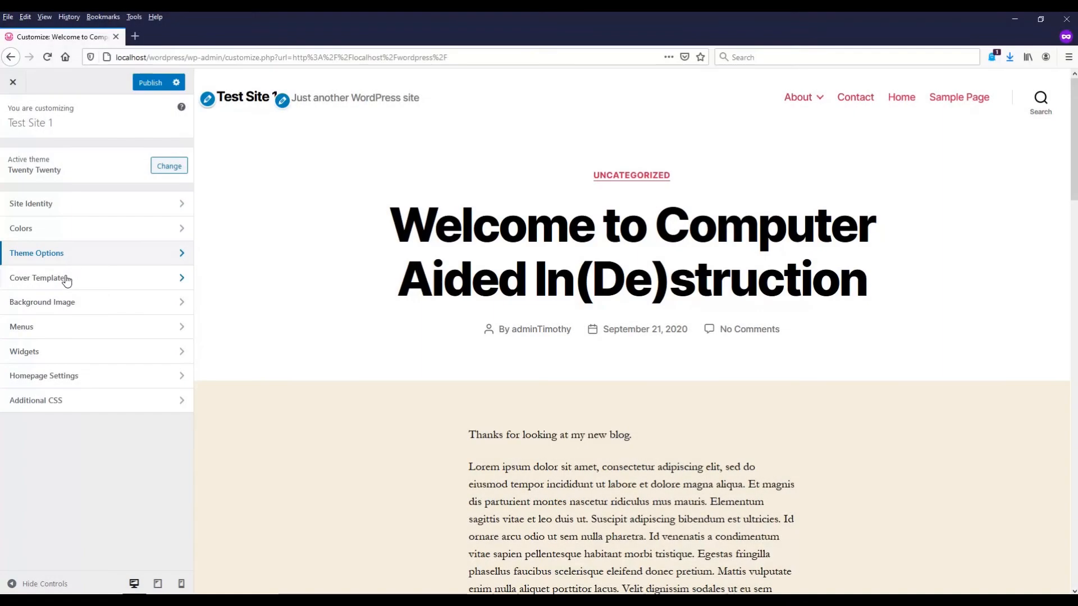
- View the Cover Template settings and examine the Home page's cover and content on the live site
click(63, 279)
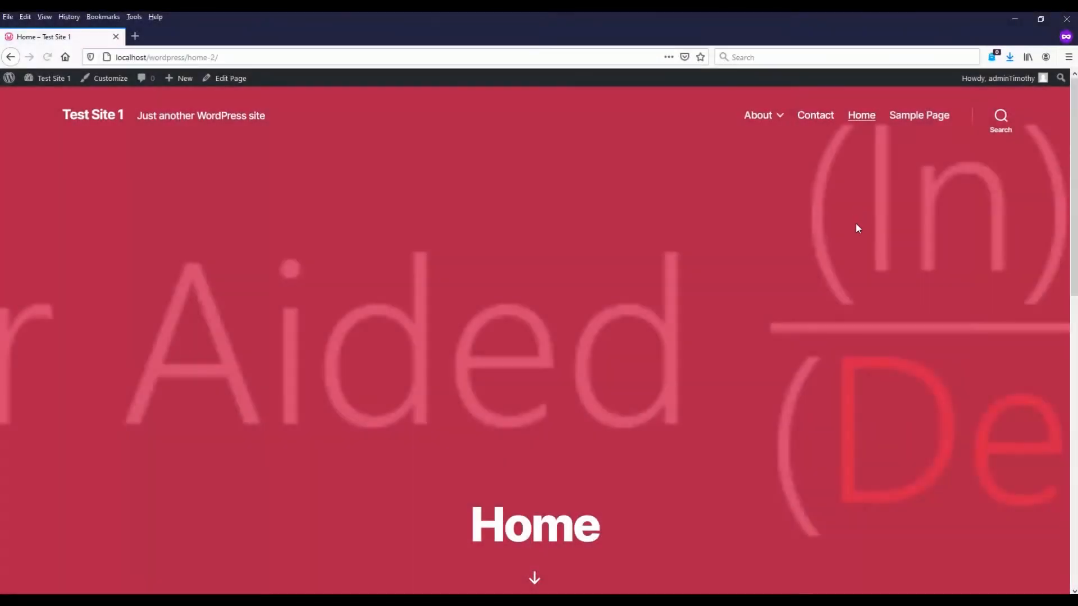
scroll(857, 228, down, 10)
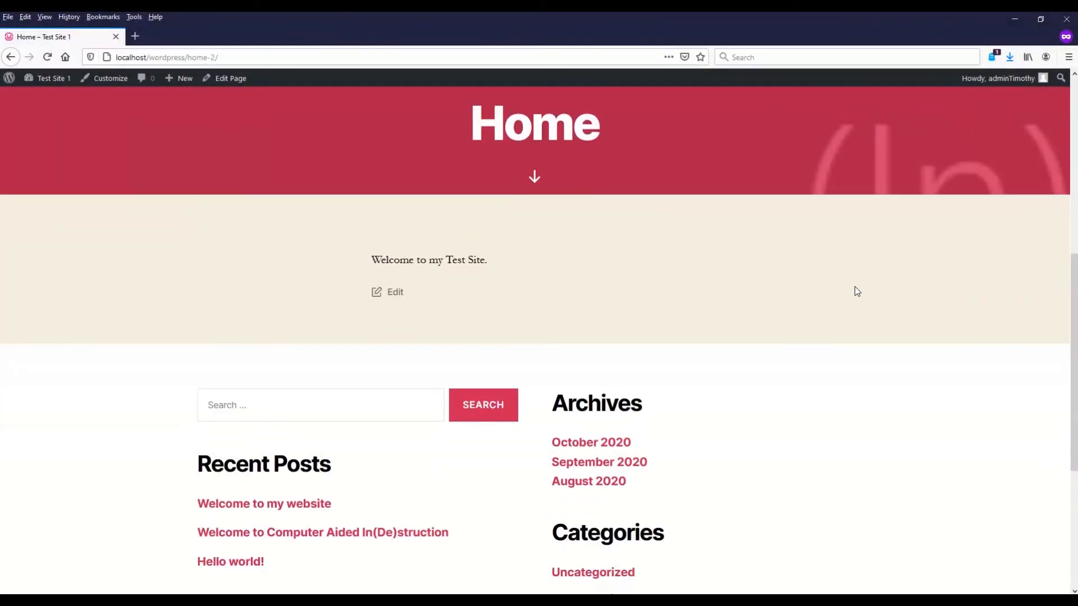
scroll(828, 325, up, 10)
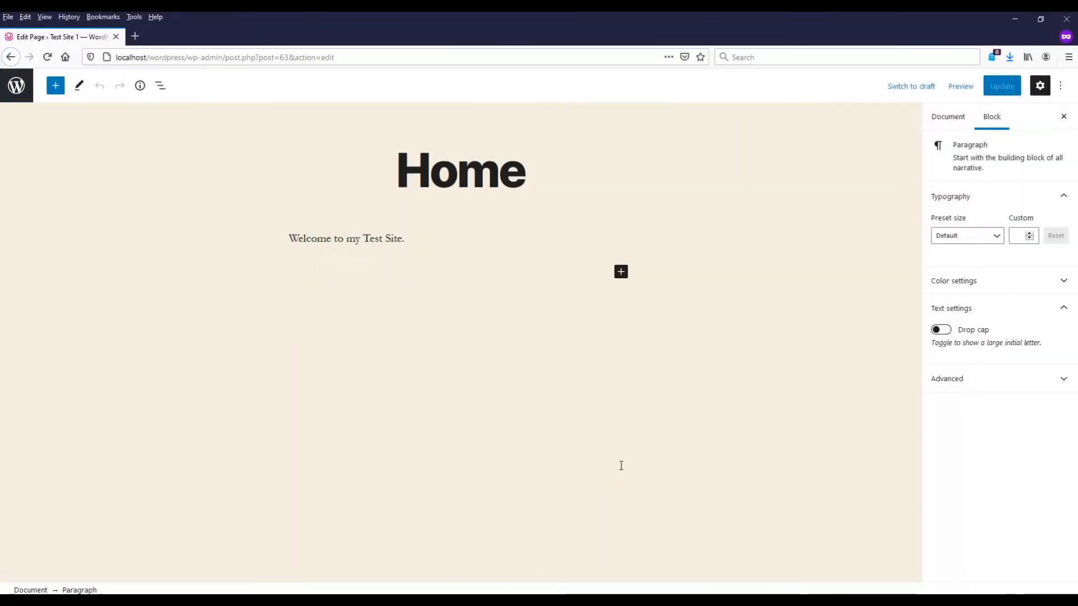
- Set CAID_LOGO_NEW.png from the media library as the Home page's featured image
click(958, 115)
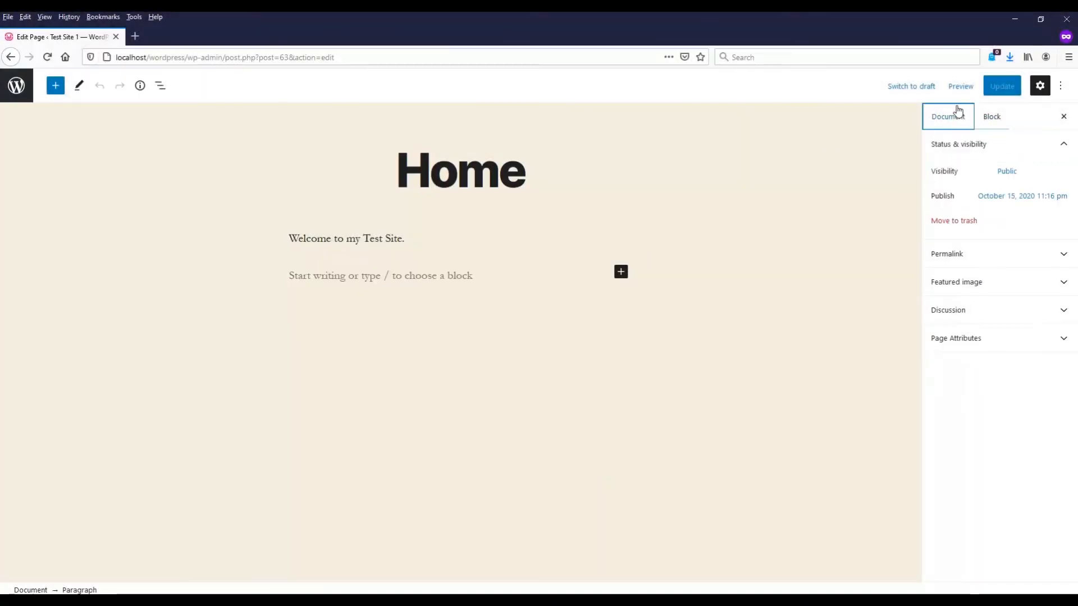
click(964, 286)
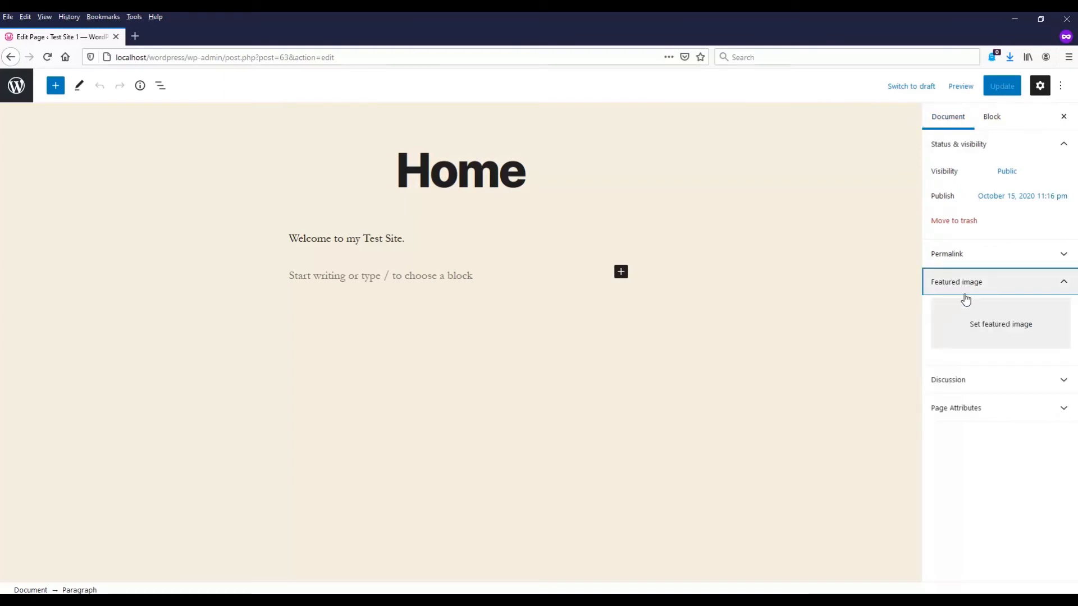
click(977, 320)
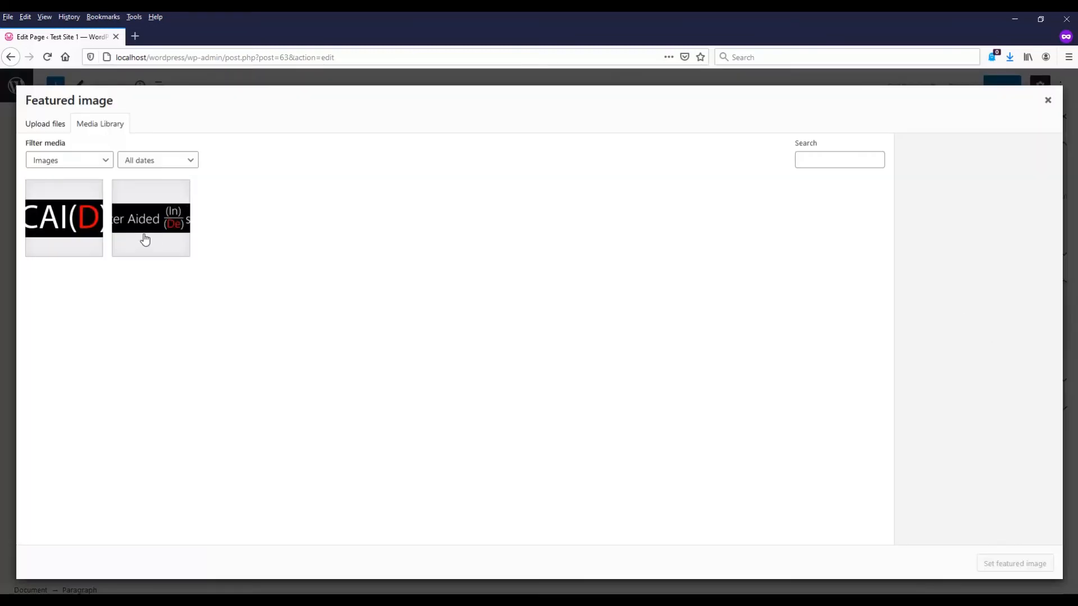
click(145, 234)
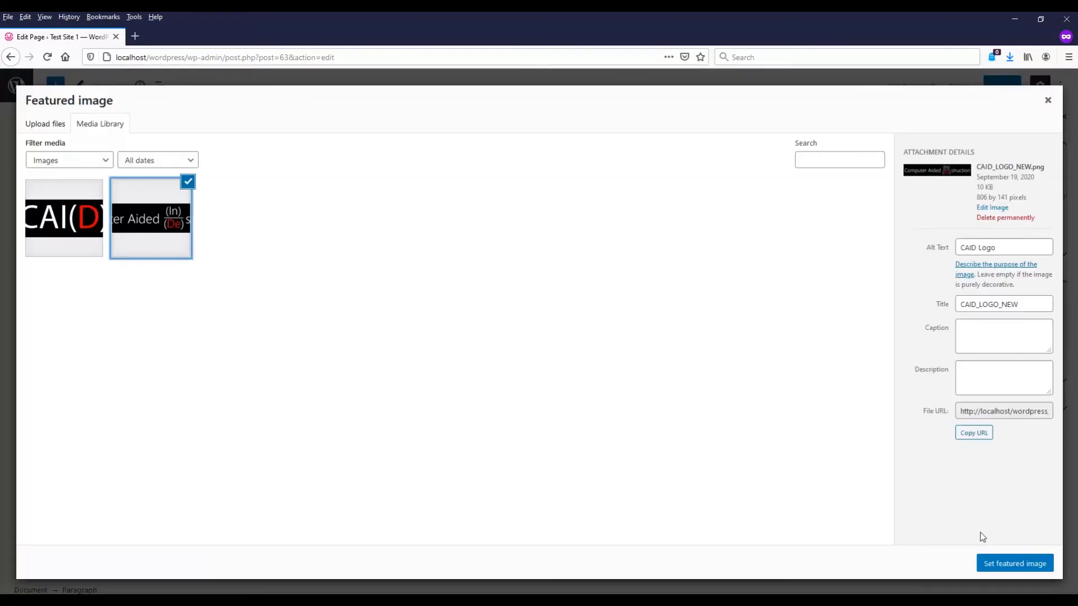
click(1033, 565)
- Assign the Cover Template to the Home page, update it, and view the published page
click(954, 475)
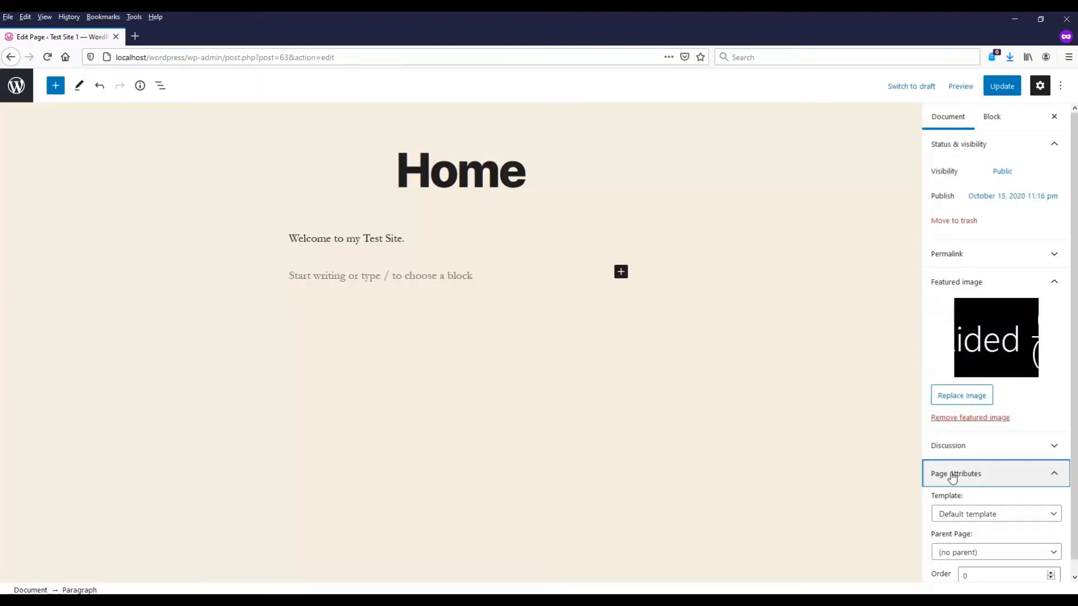
click(995, 508)
click(1005, 539)
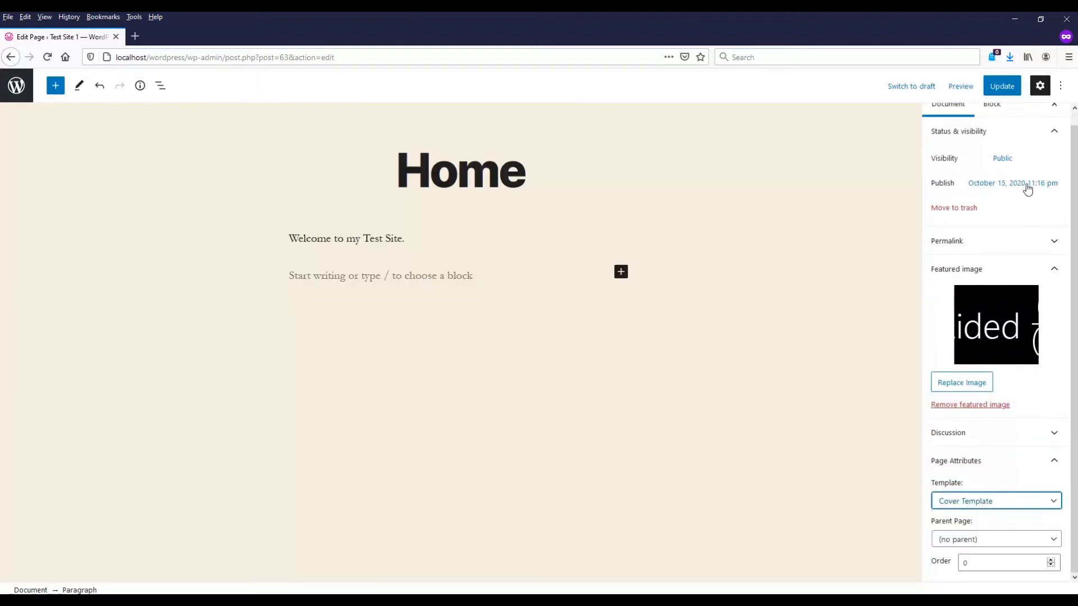
click(1003, 86)
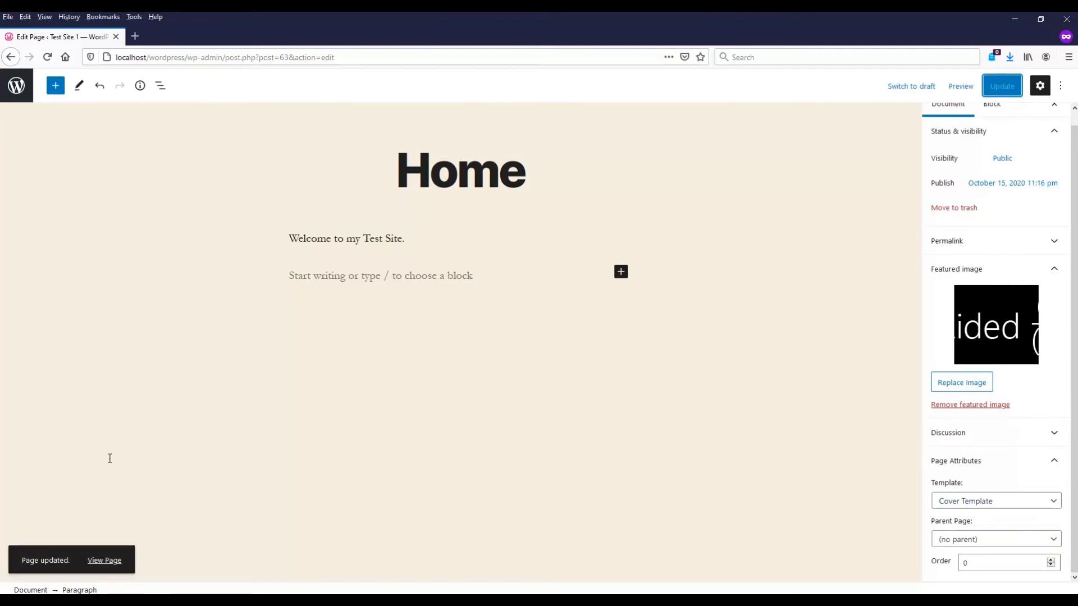
click(102, 563)
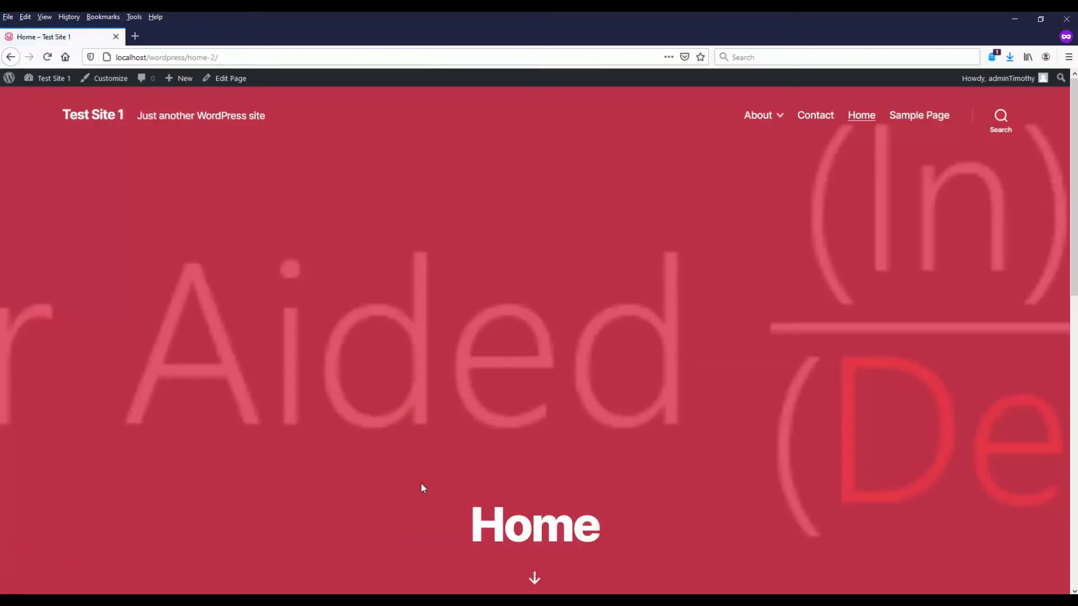
- In the customizer's Cover Template settings, try a higher overlay opacity for the Home page cover
click(93, 78)
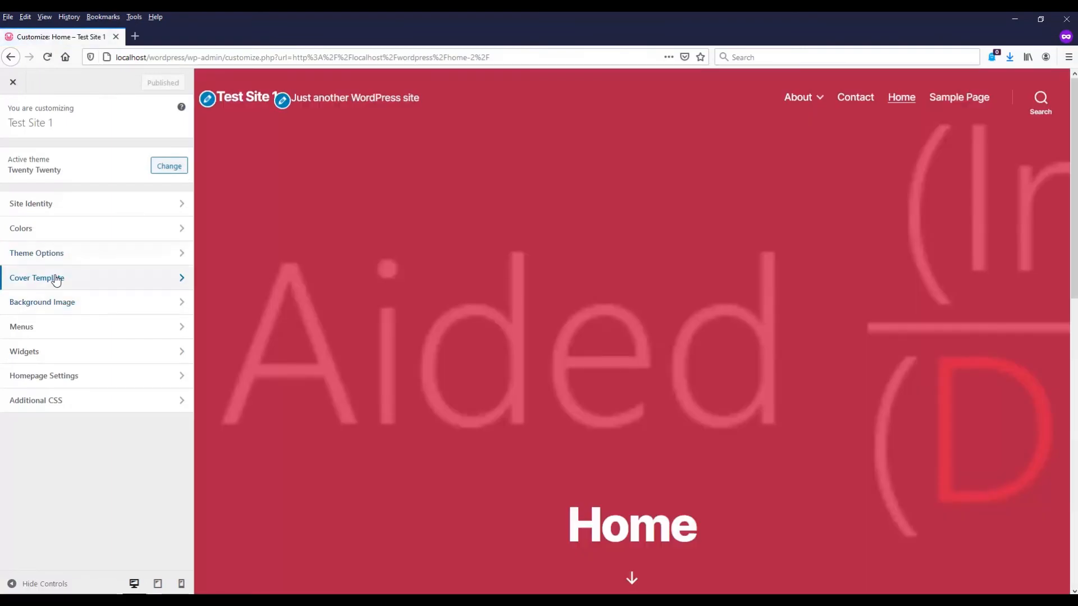
click(58, 279)
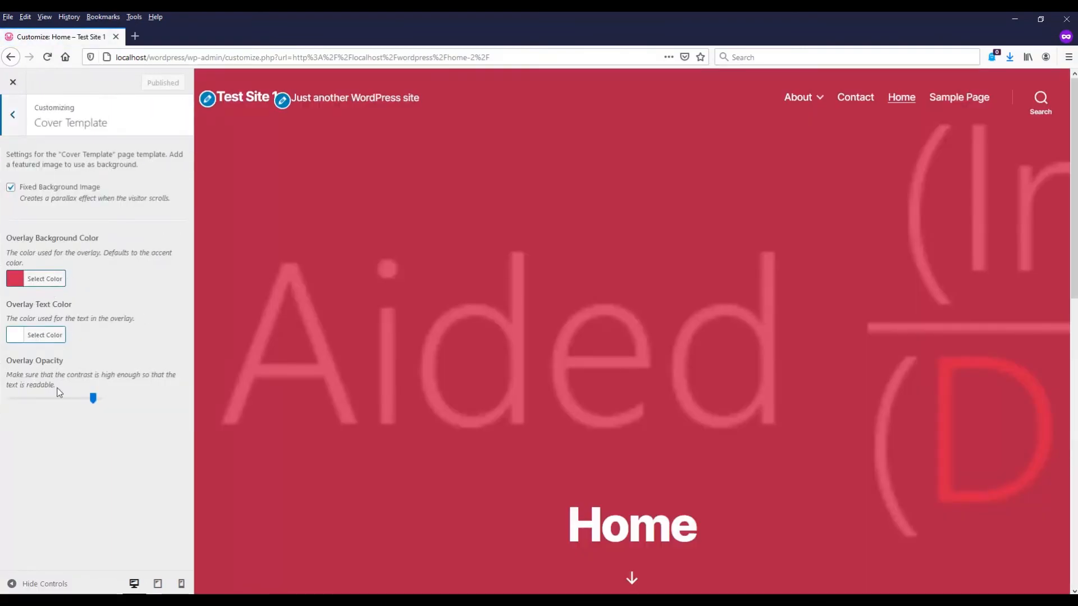
mouse_move(93, 402)
mouse_down()
mouse_move(11, 399)
mouse_move(103, 400)
mouse_up()
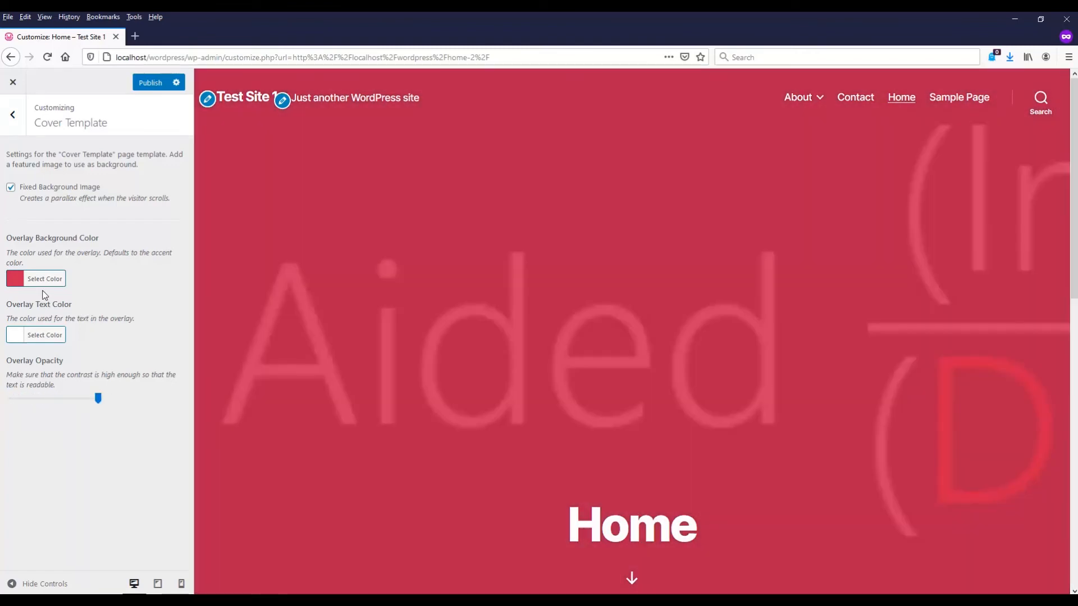
- Try a blue #1e73be cover overlay background, restore its default color, and try a lower overlay opacity
click(45, 279)
click(97, 411)
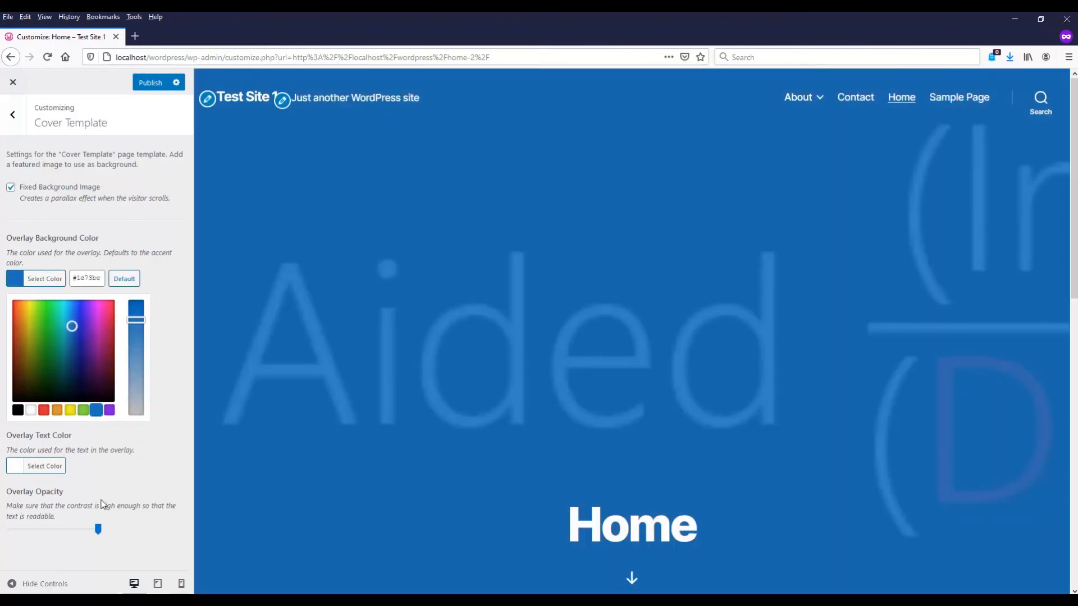
click(124, 279)
drag(98, 529, 66, 529)
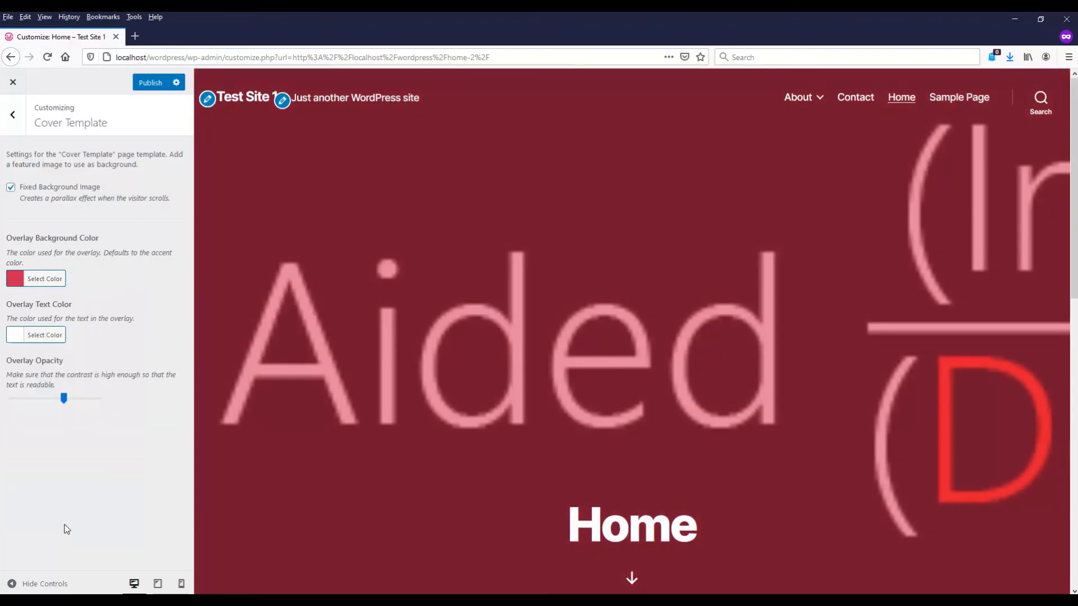
click(20, 115)
- Browse the media library images available for the site's Background Image without choosing one
click(85, 303)
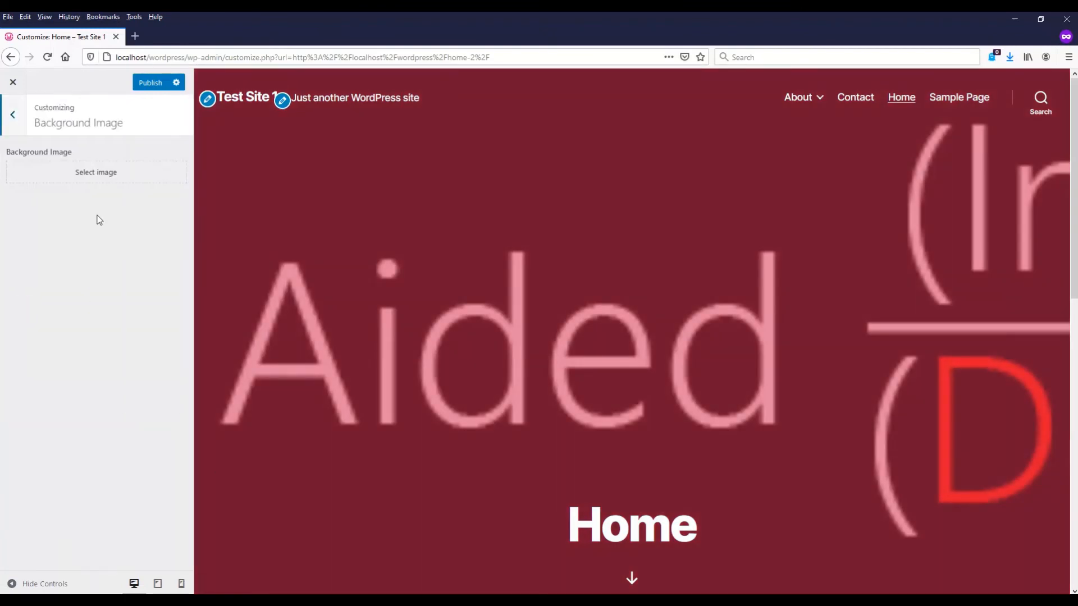
click(79, 173)
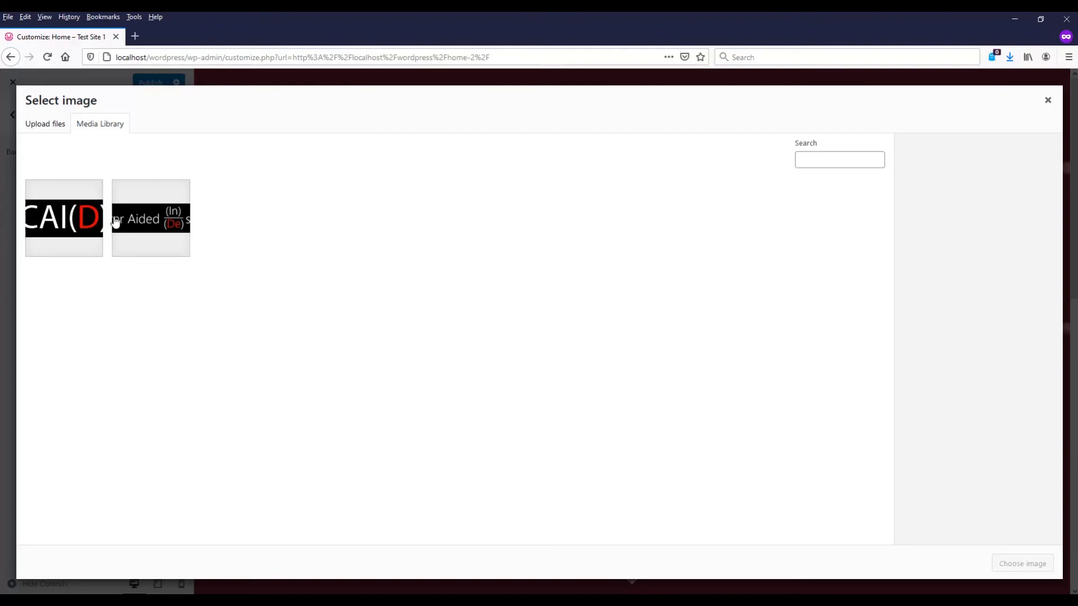
click(1048, 101)
click(17, 121)
click(45, 334)
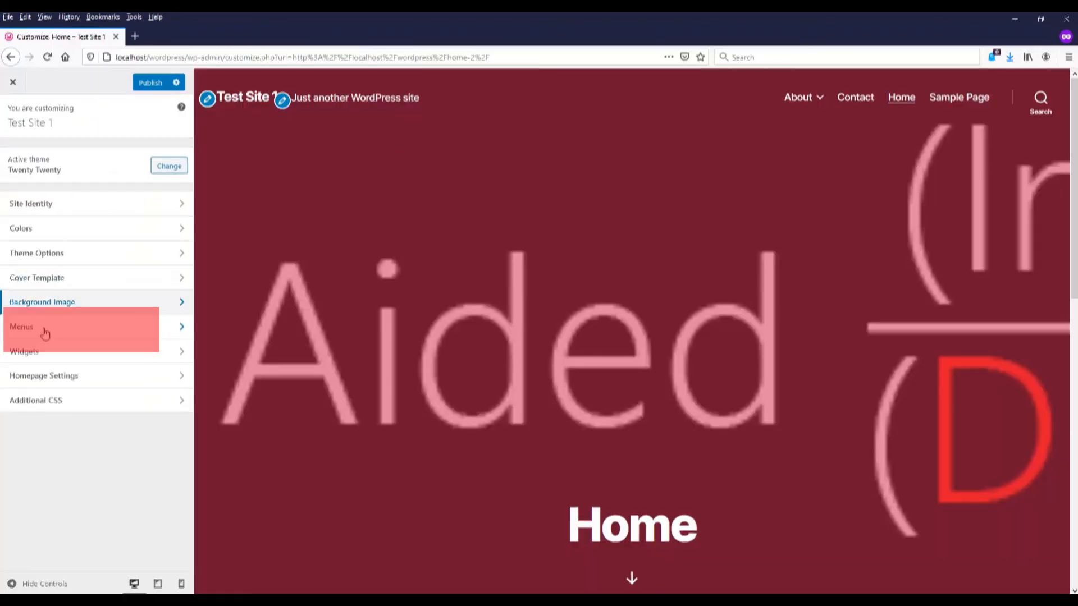
- In Homepage Settings, display a static page with Home as the homepage and About as the posts page
click(55, 382)
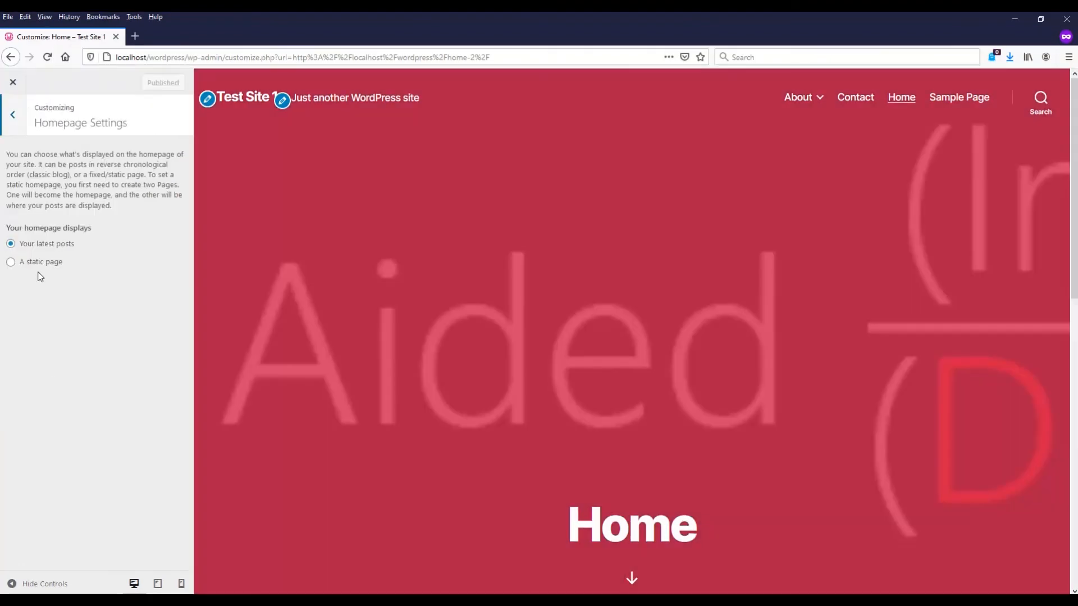
click(11, 262)
click(71, 313)
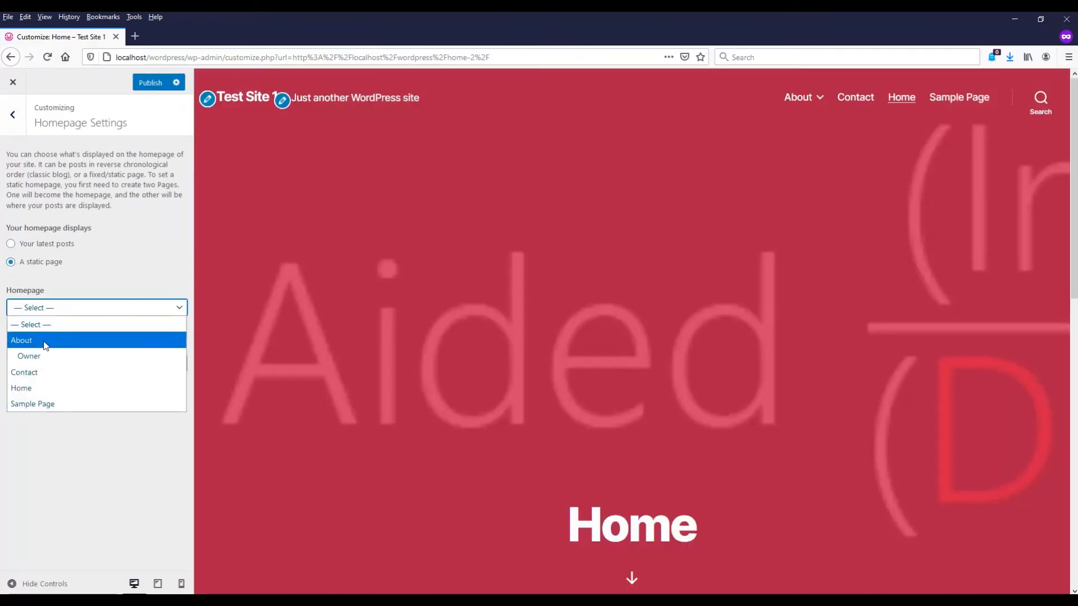
click(41, 388)
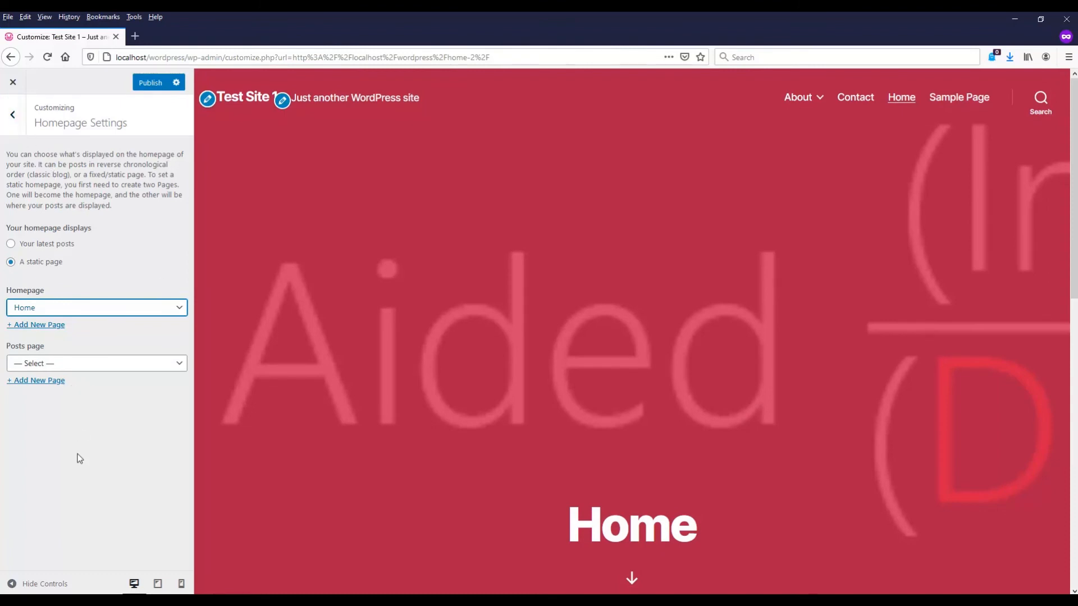
click(110, 371)
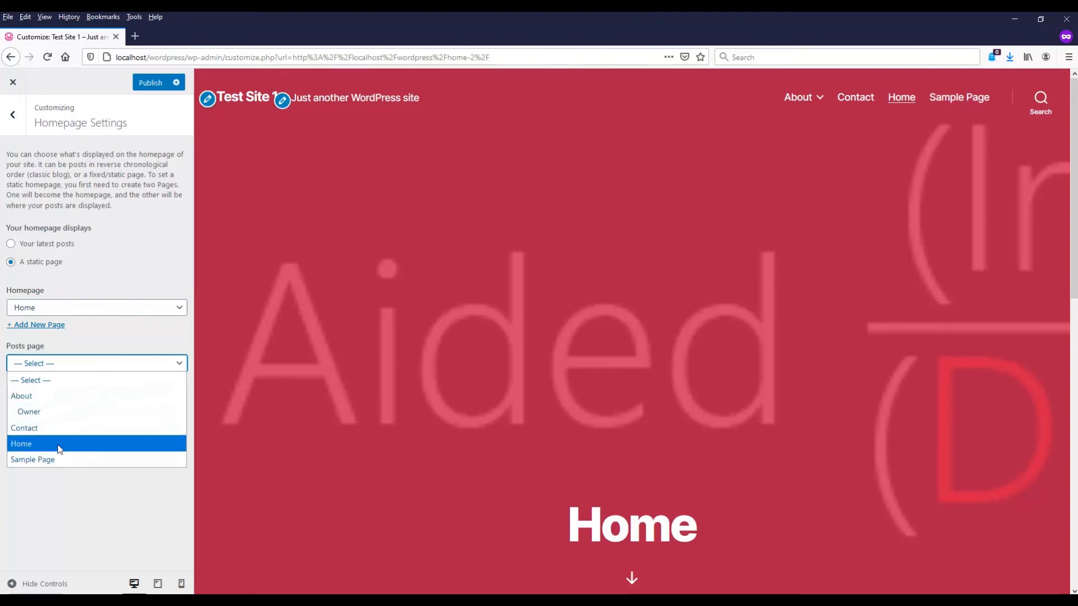
click(56, 395)
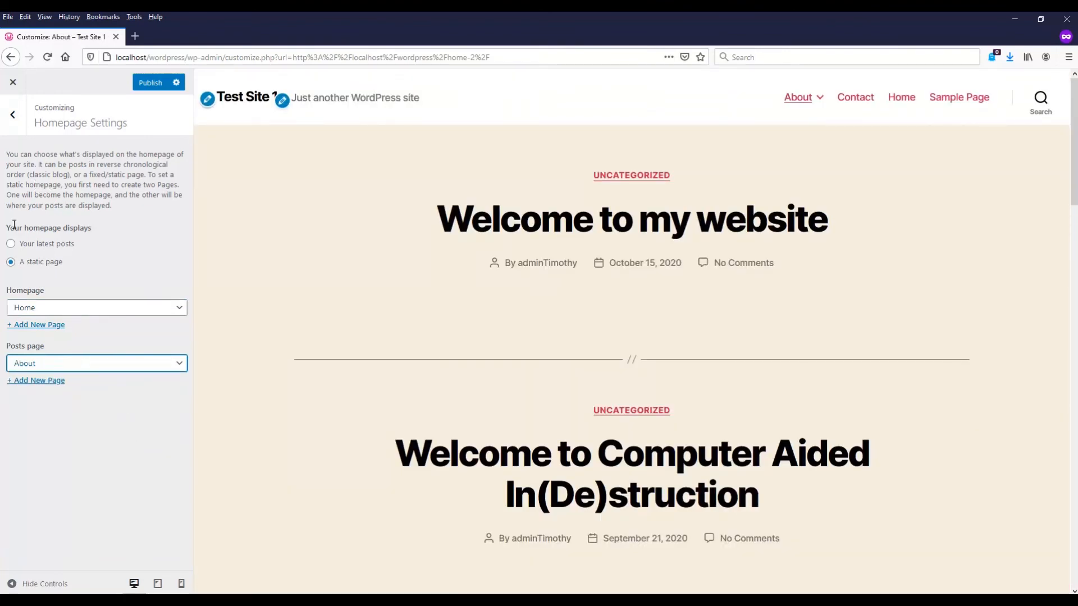
click(15, 116)
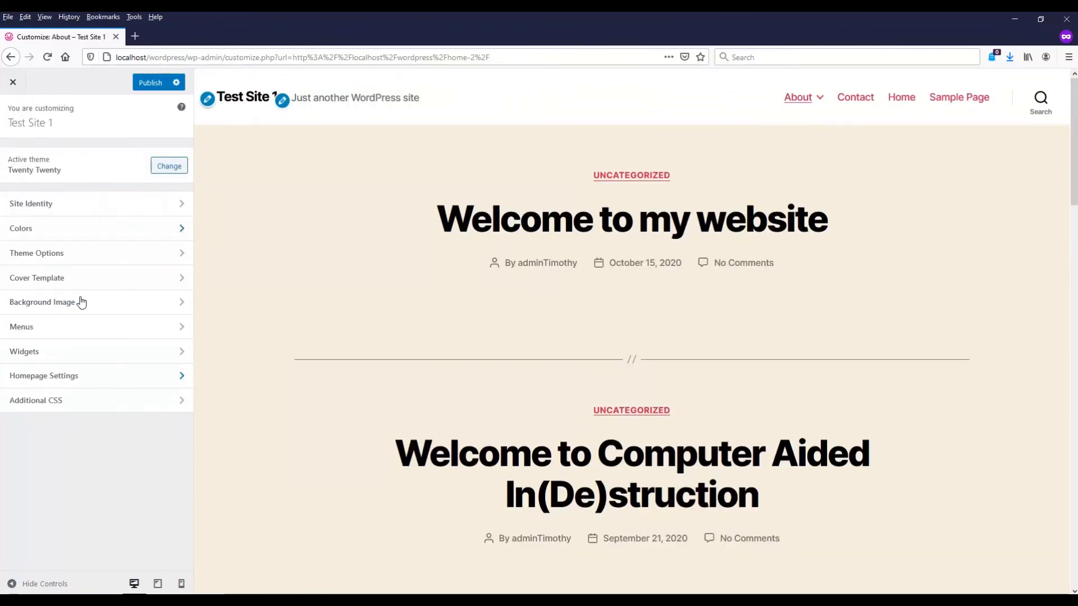
- Look at the Additional CSS settings and examine all of the theme's menu locations
click(56, 407)
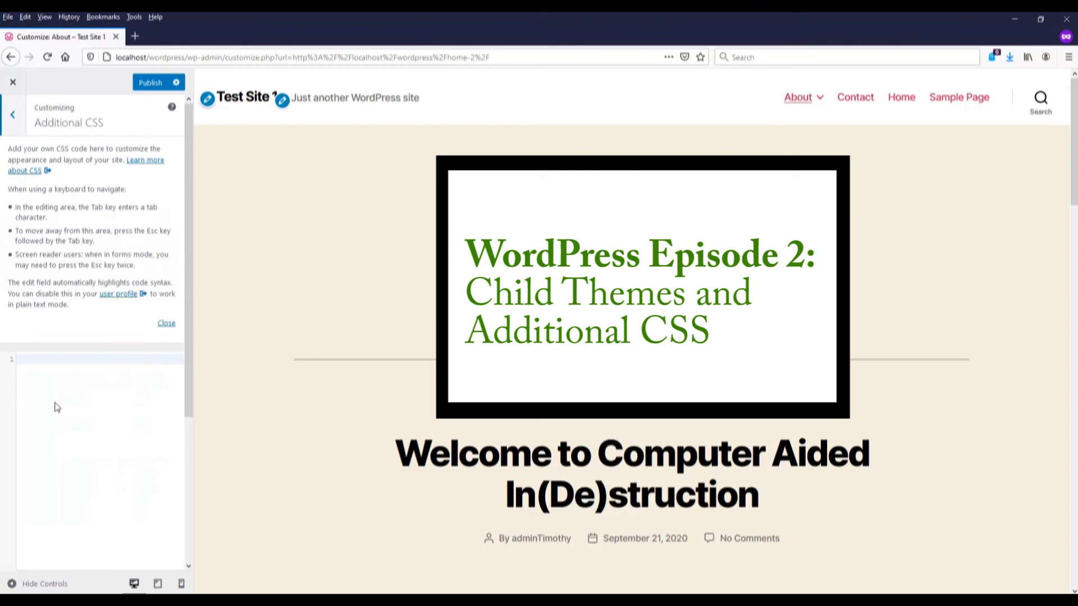
click(20, 123)
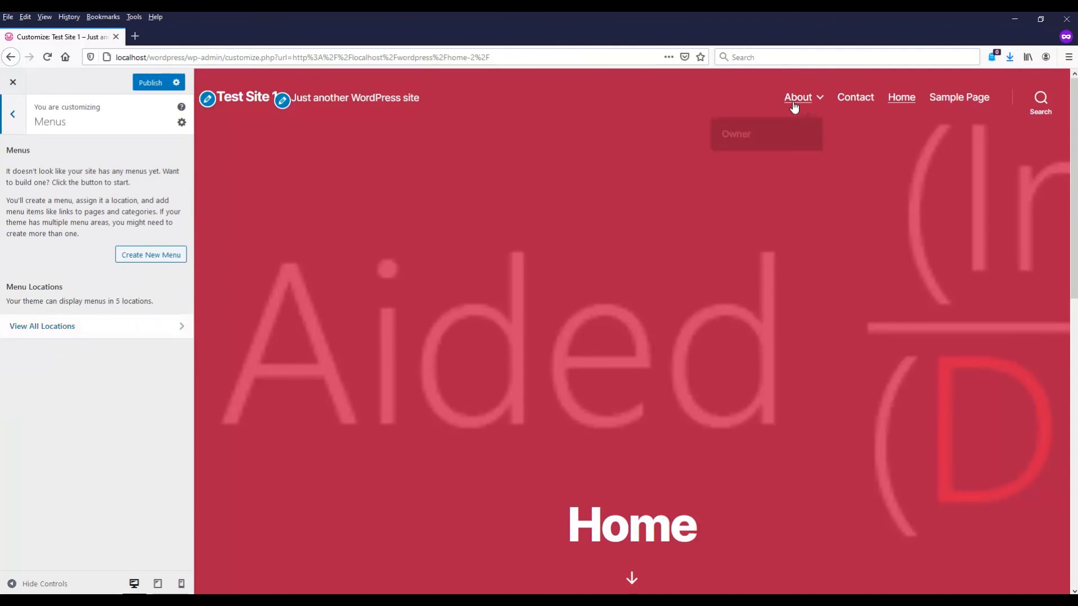
click(901, 98)
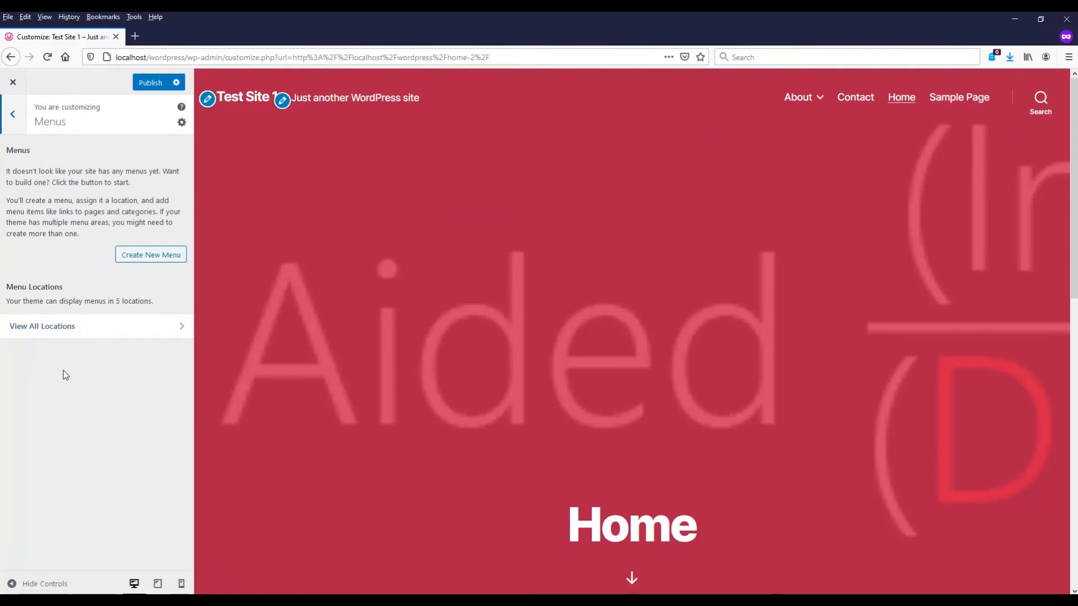
click(158, 330)
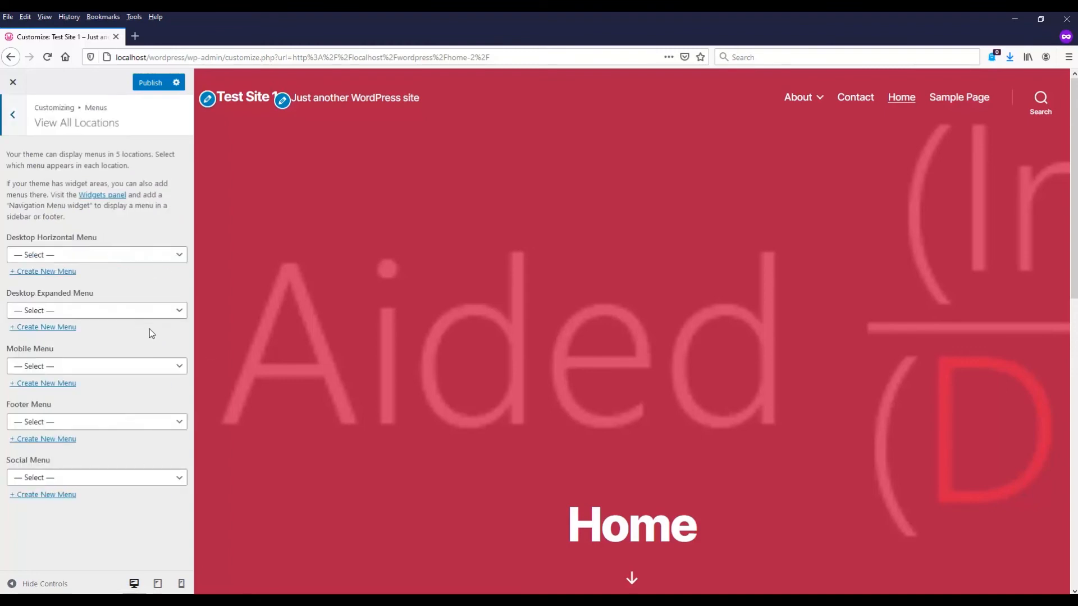
- Start a new menu named Main Menu and choose Desktop Horizontal Menu as its location
click(12, 117)
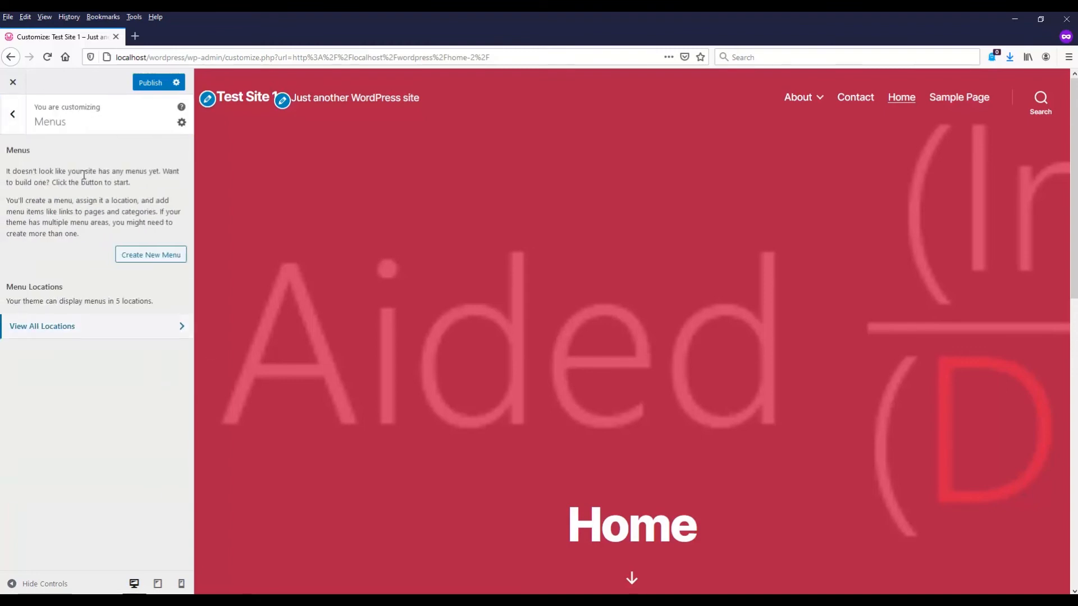
click(156, 256)
click(97, 169)
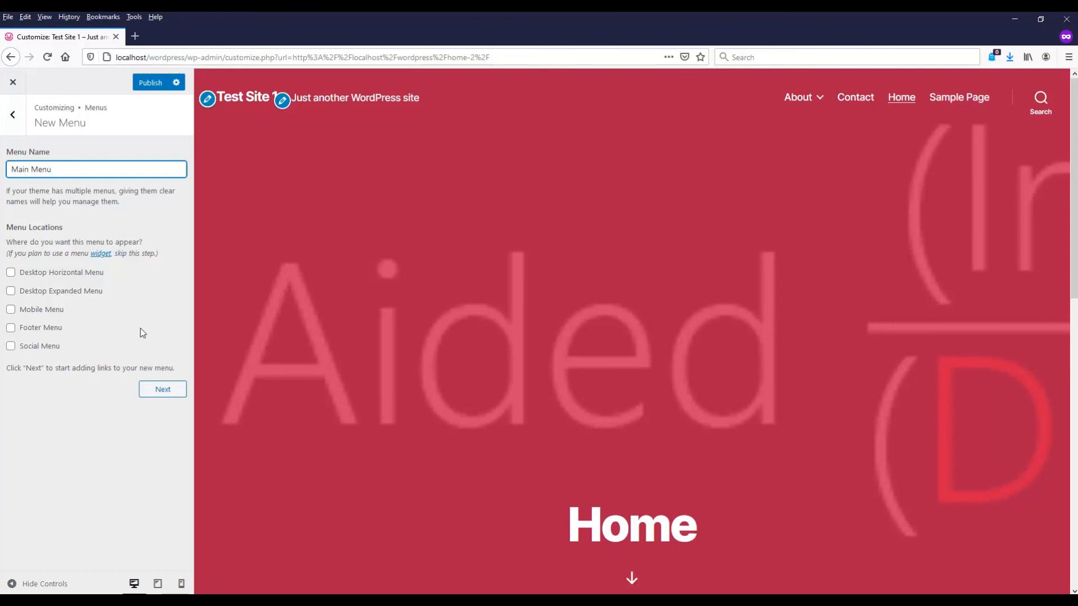
click(80, 278)
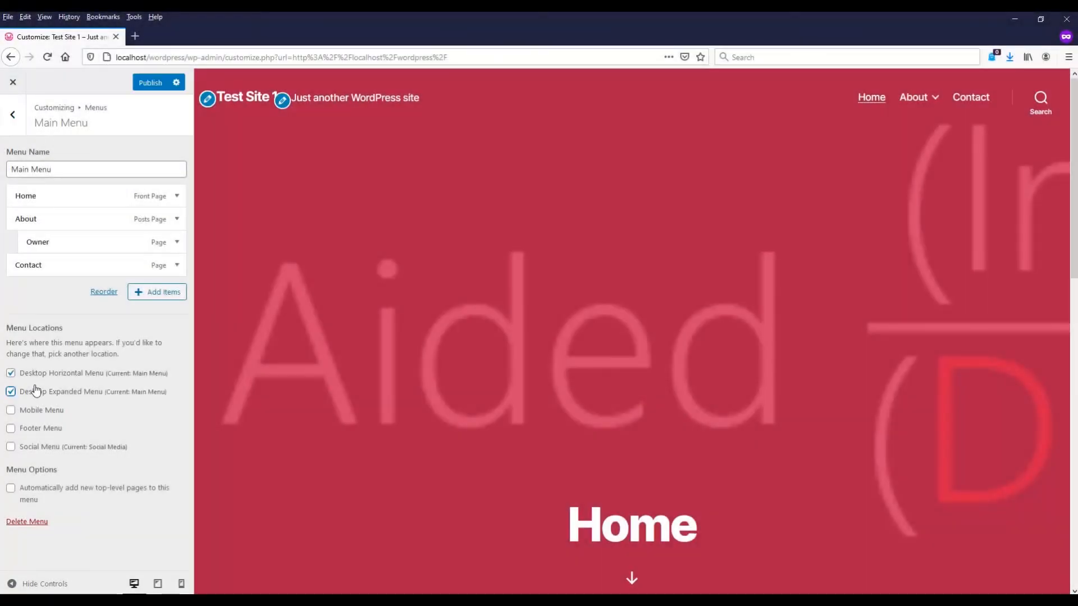
- Try Main Menu in only the Desktop Expanded Menu location and expand it in the site preview
click(33, 374)
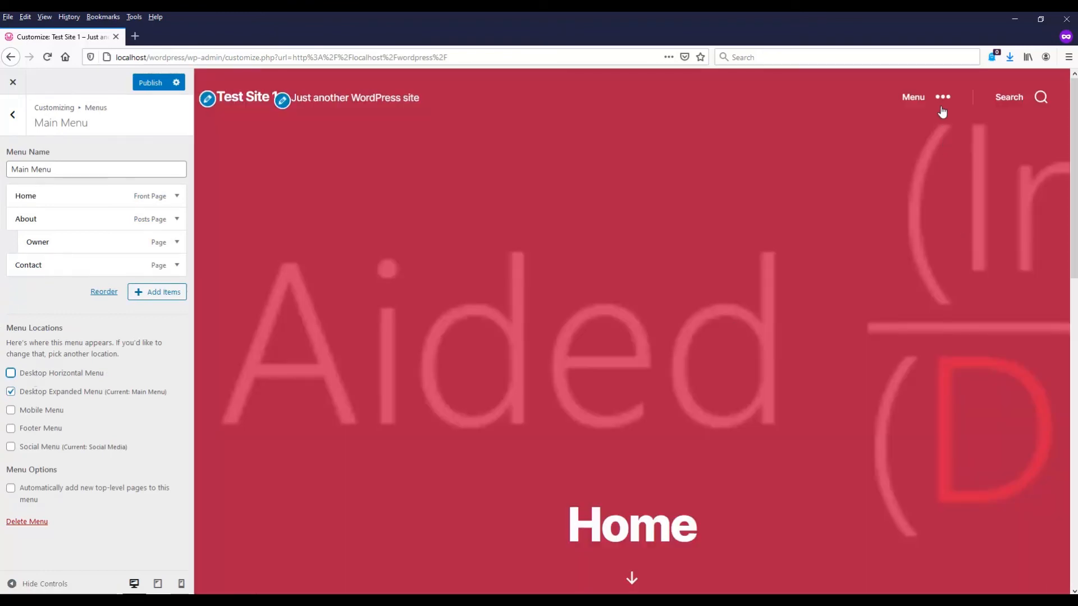
click(943, 101)
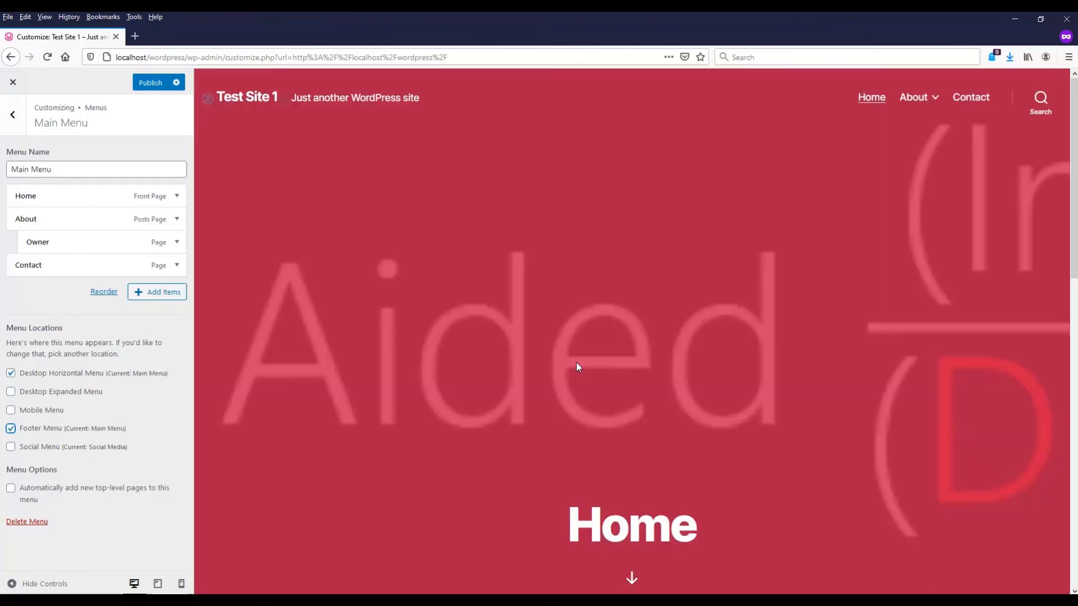
- Examine Main Menu in the preview's footer, remove it from the Footer Menu location, and try the Social Menu location
scroll(578, 365, down, 15)
scroll(771, 427, down, 3)
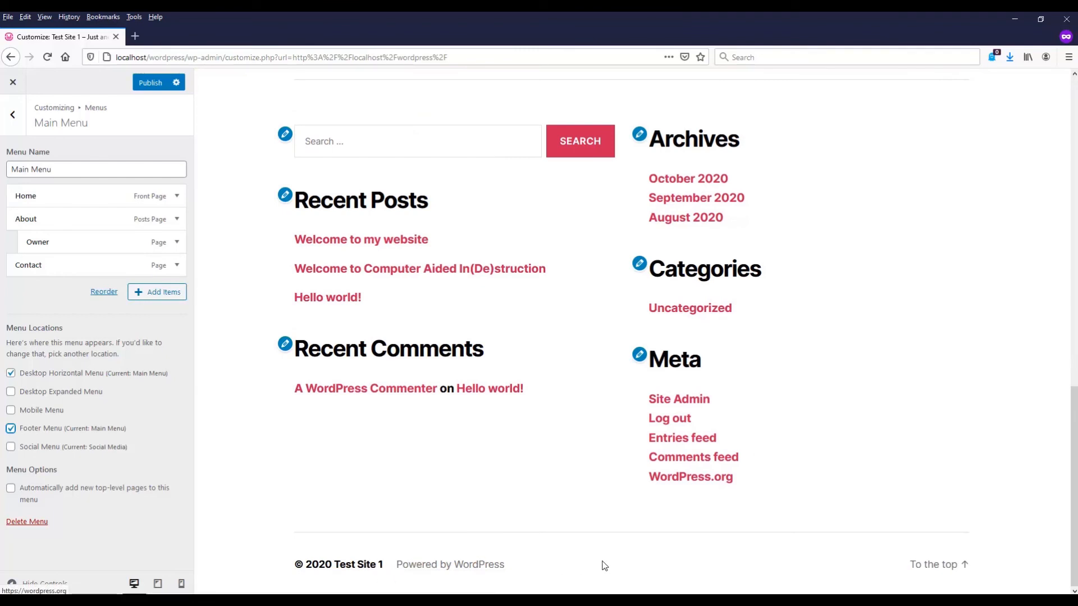
scroll(729, 562, up, 5)
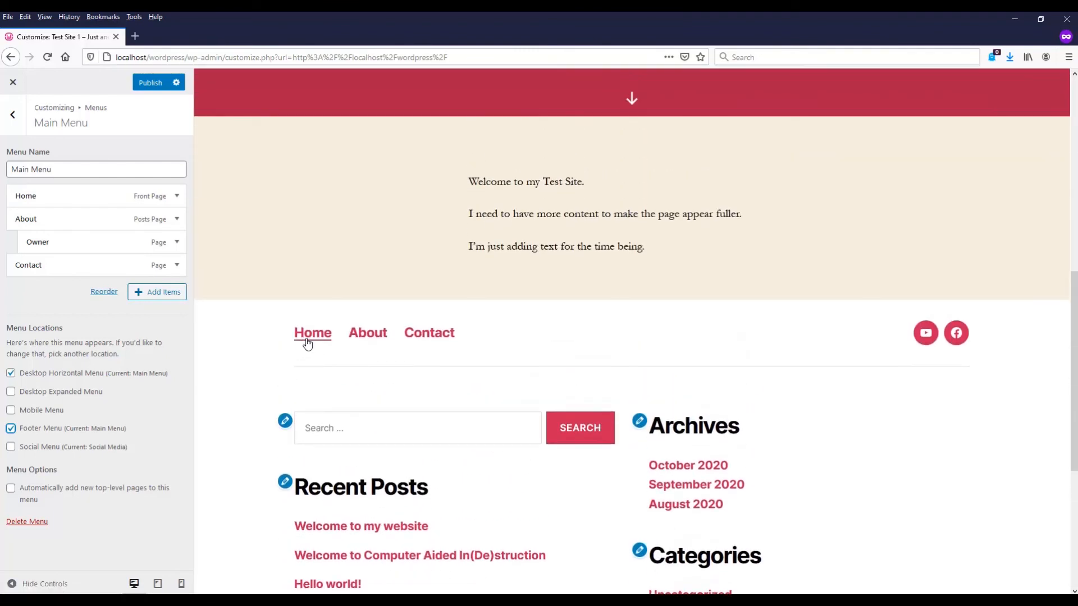
click(79, 431)
scroll(252, 428, down, 2)
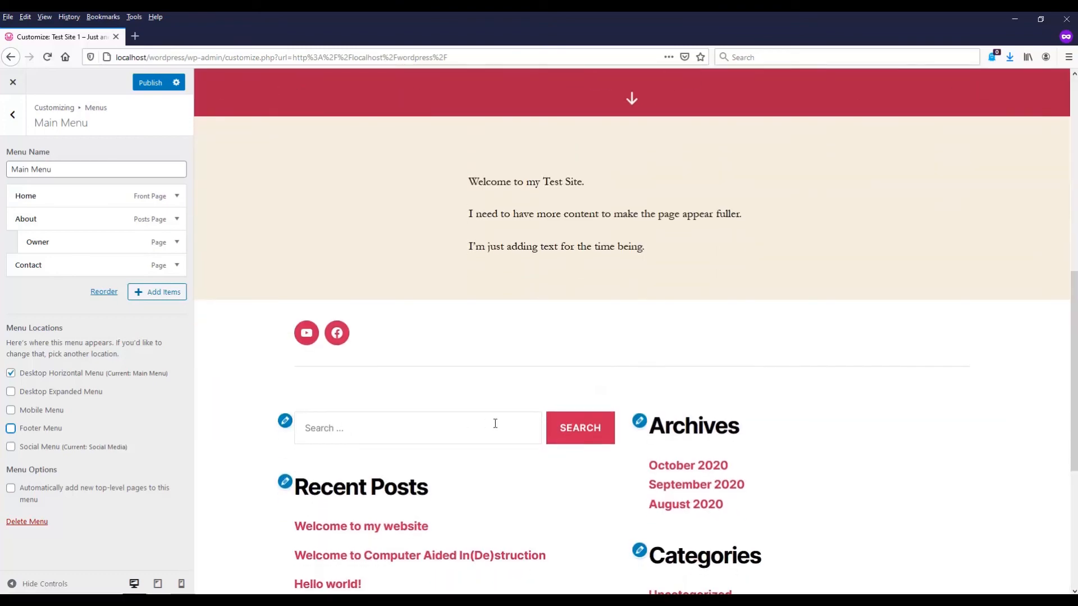
click(58, 450)
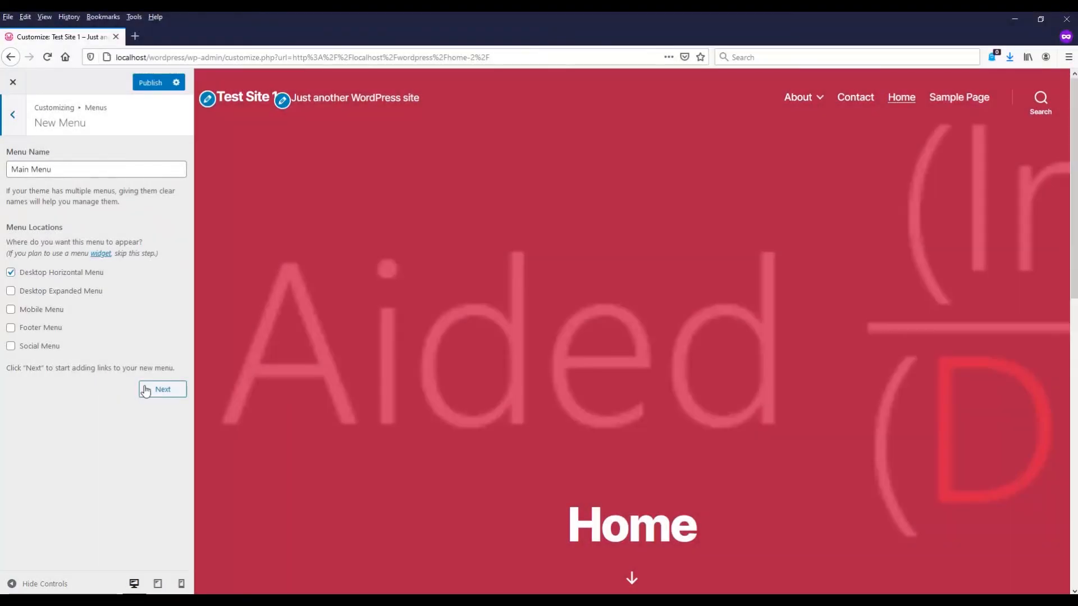
- Create Main Menu and add the Home, About, Owner and Contact pages as its items
click(147, 389)
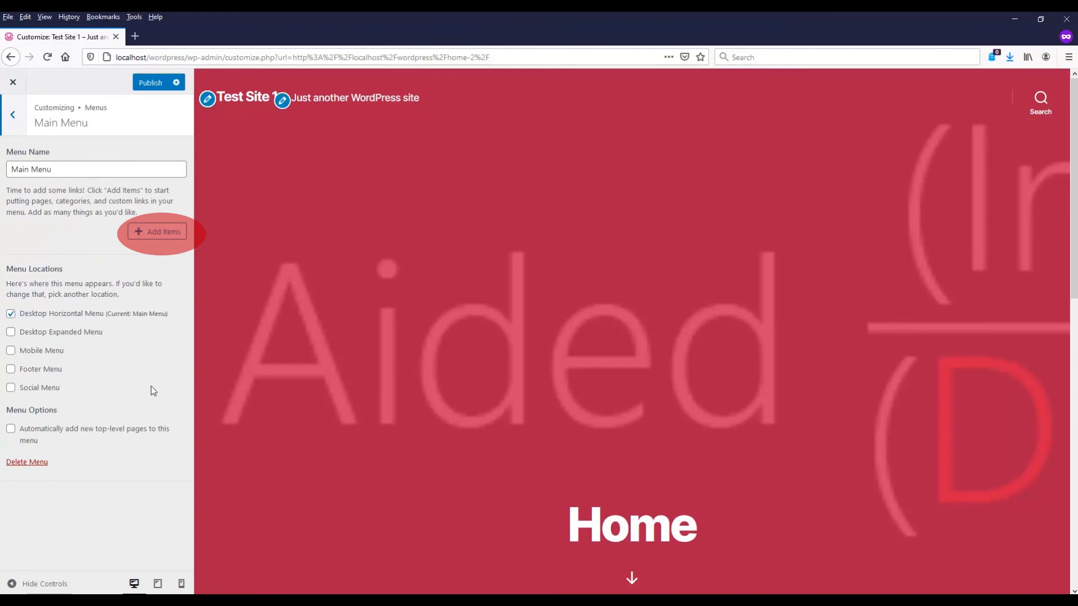
click(156, 237)
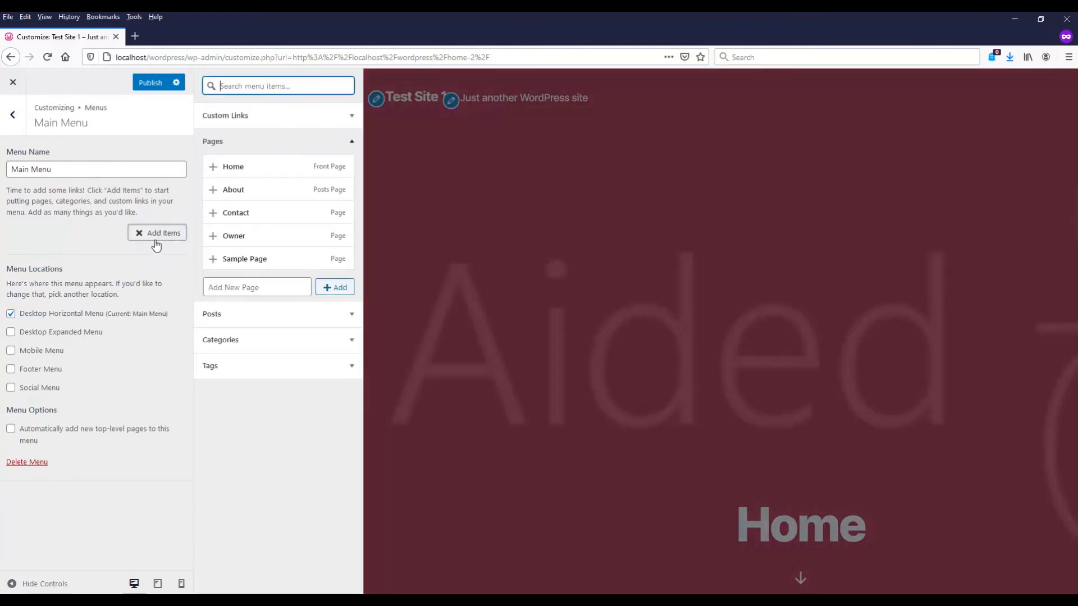
click(225, 168)
click(231, 190)
click(243, 238)
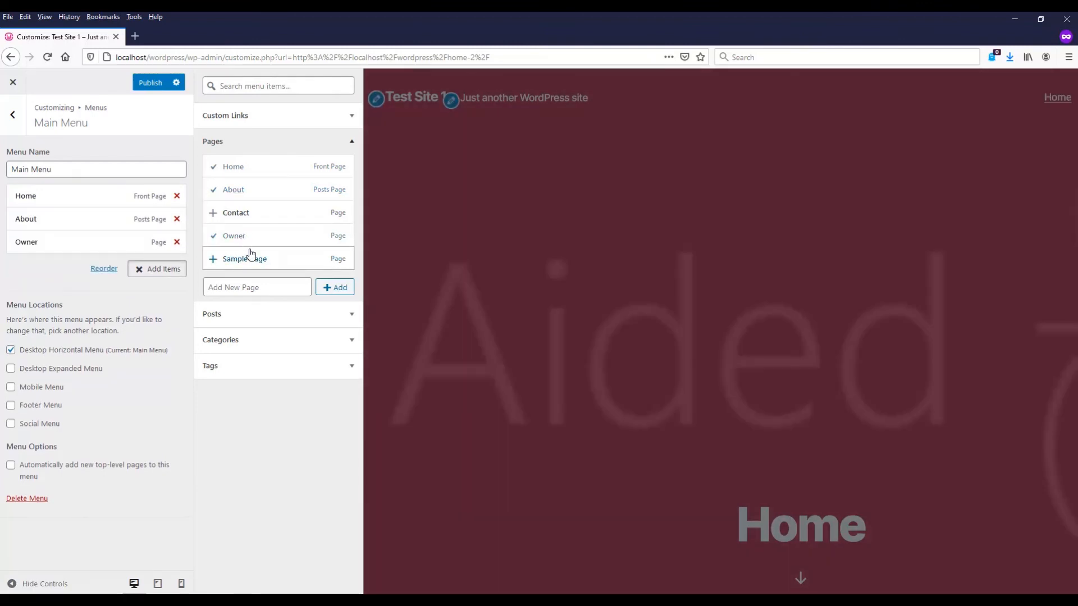
click(240, 214)
- Nest the Owner page as a sub-item under About in Main Menu
drag(51, 265, 73, 252)
click(177, 242)
click(177, 242)
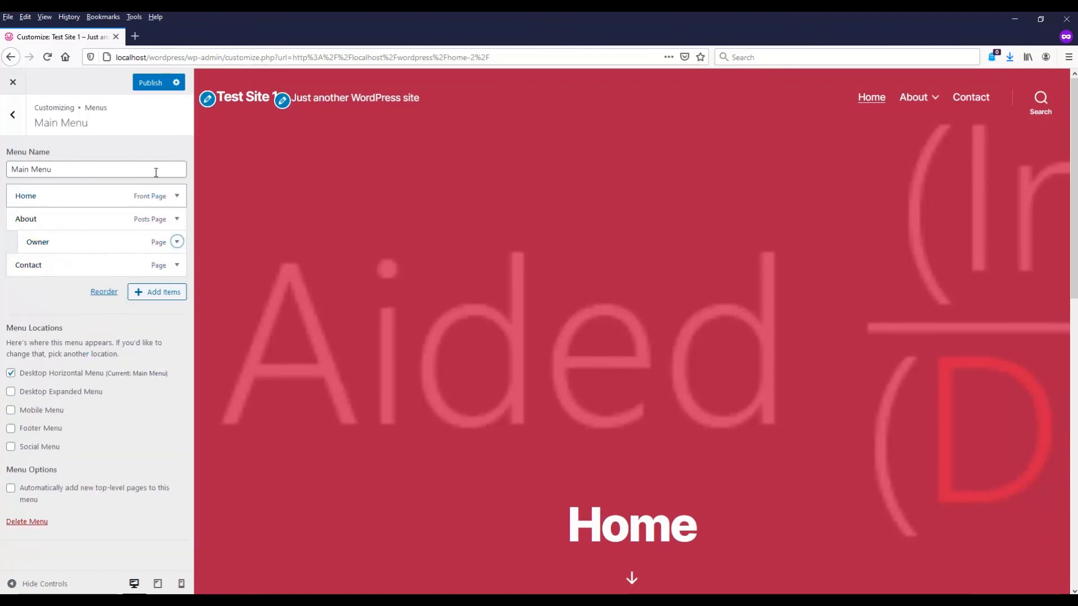
- Create another menu named Social Media and assign it to the Social Menu location
click(12, 115)
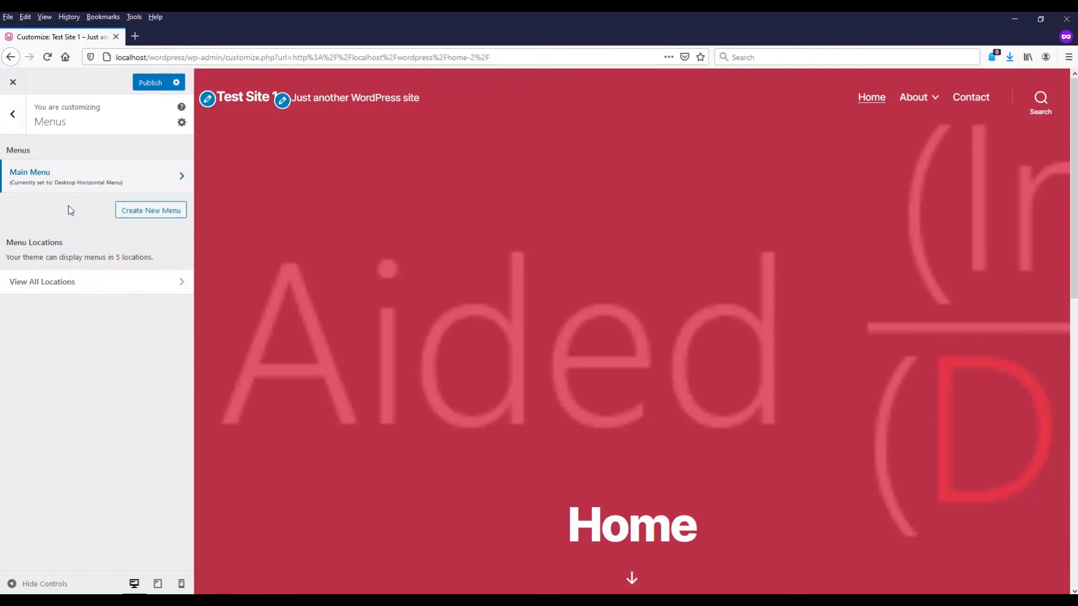
click(147, 212)
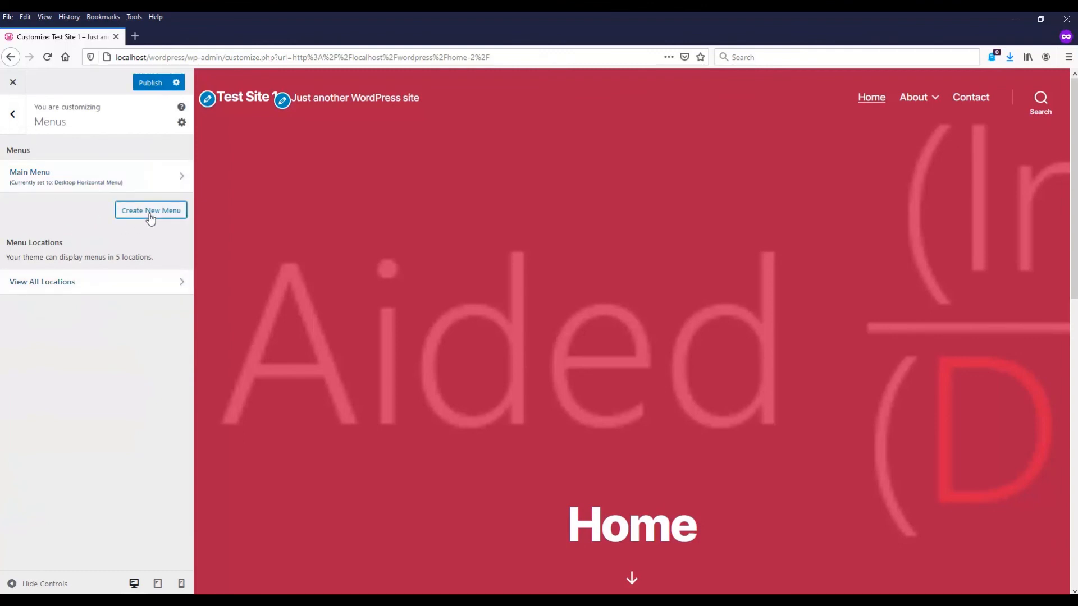
click(93, 164)
text(Social Media)
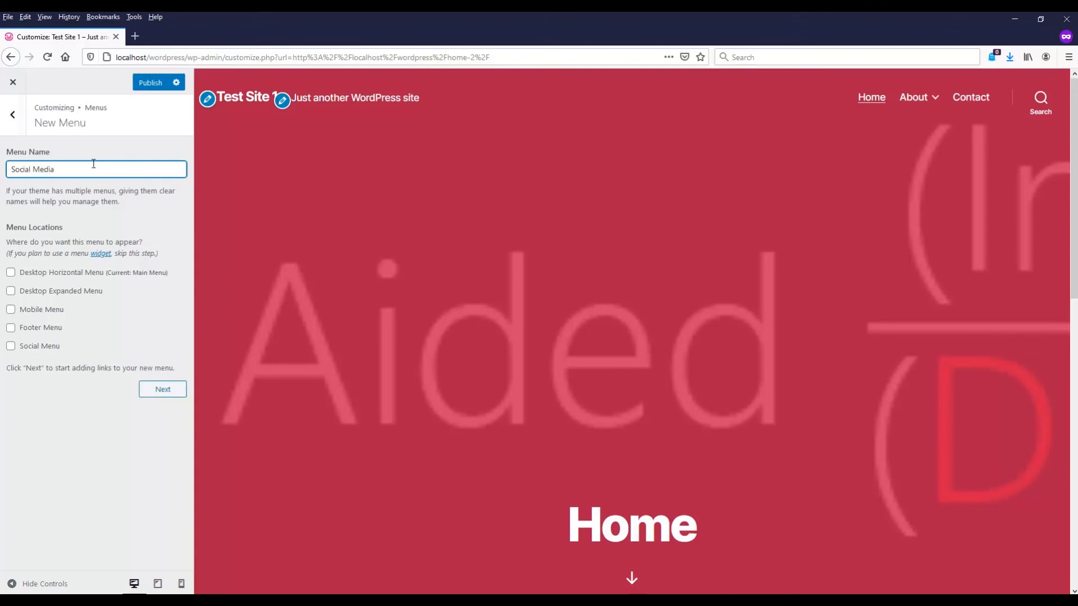
click(11, 346)
click(160, 393)
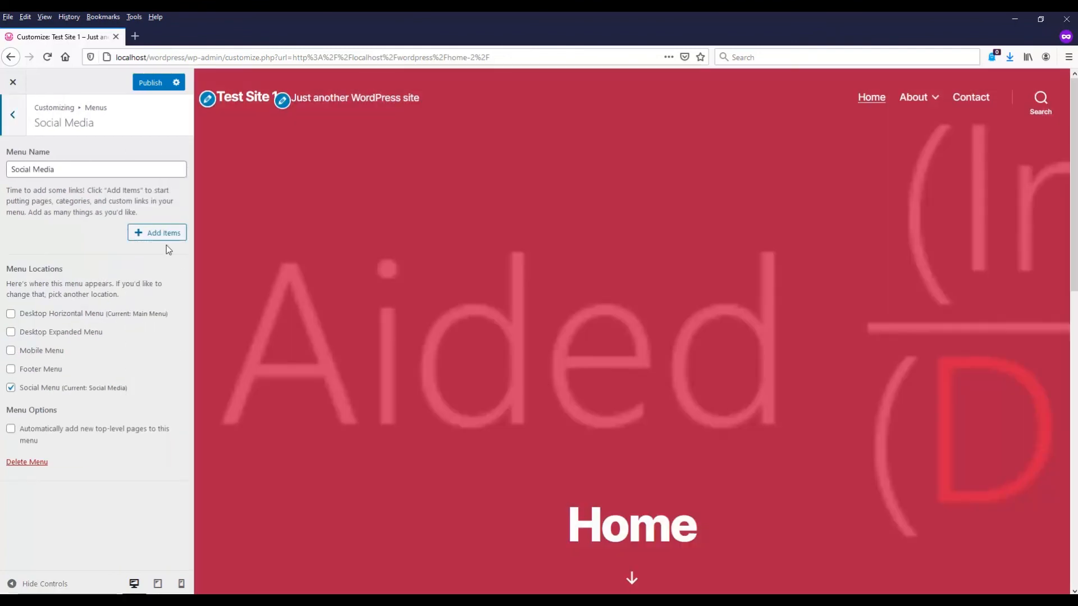
click(160, 233)
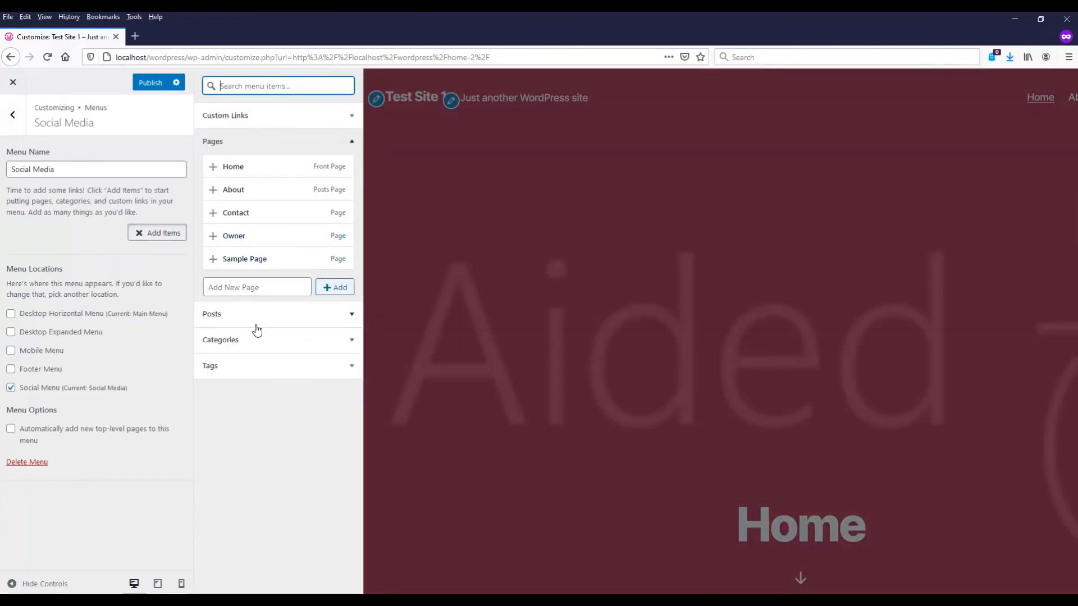
click(258, 118)
click(308, 136)
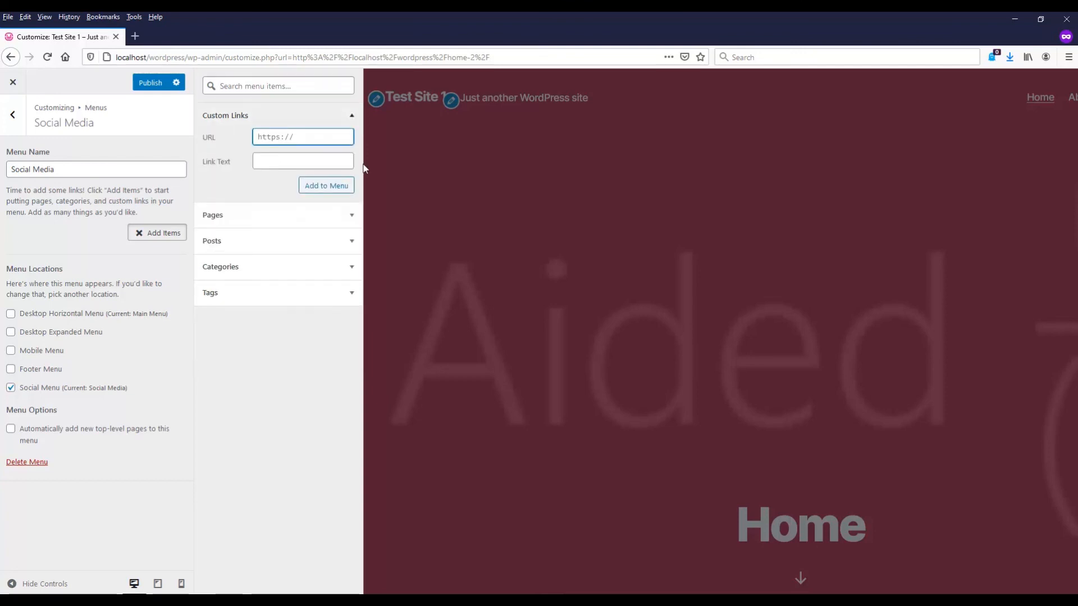
text(http://ww)
text(w.youtube.com)
key(Tab)
text(YouTube)
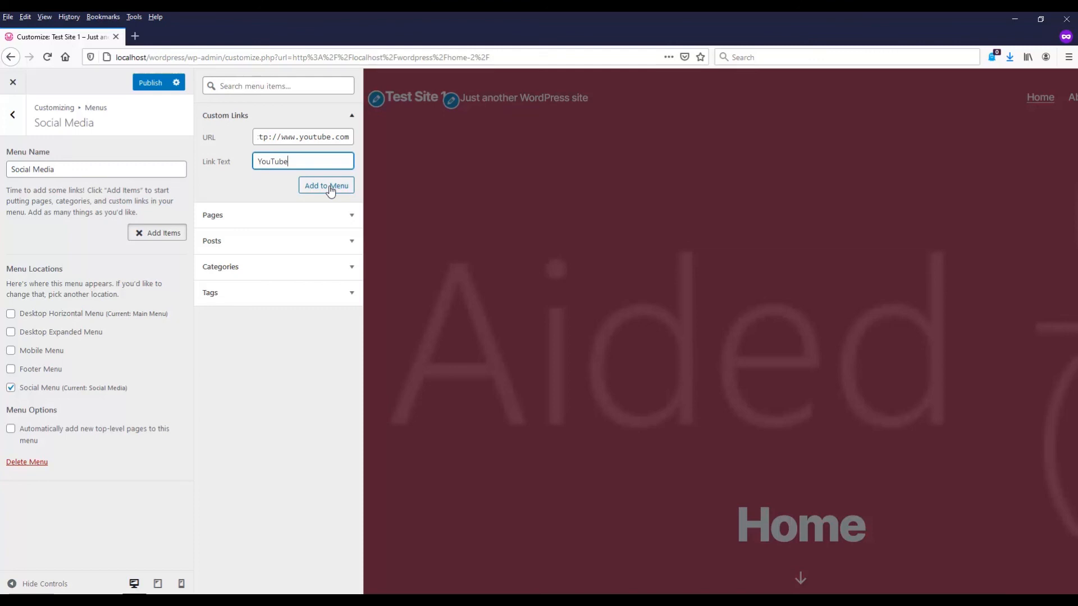
click(331, 191)
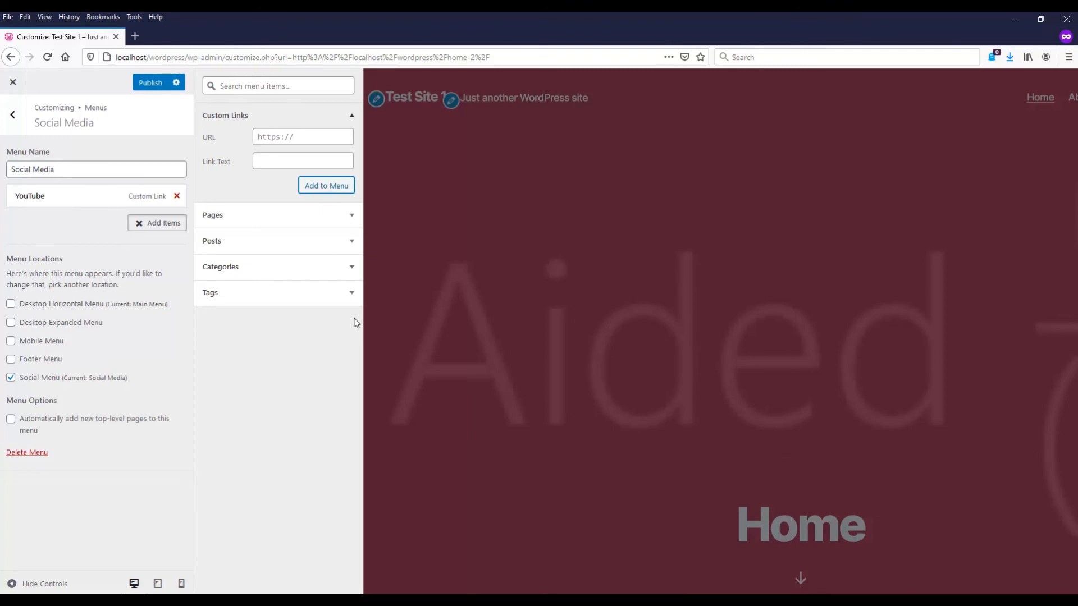
click(675, 528)
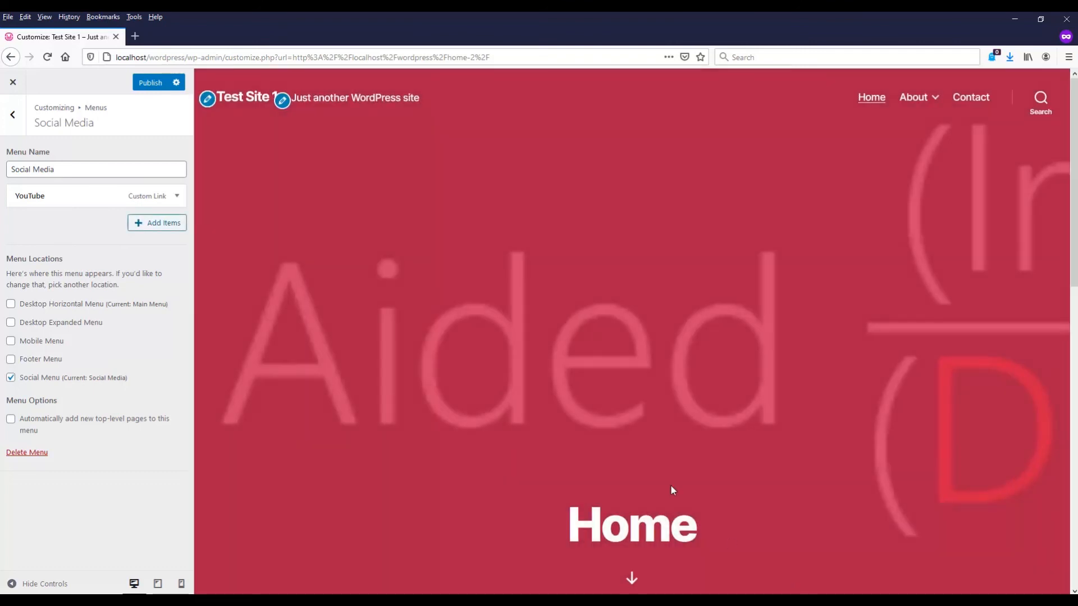
scroll(672, 486, down, 8)
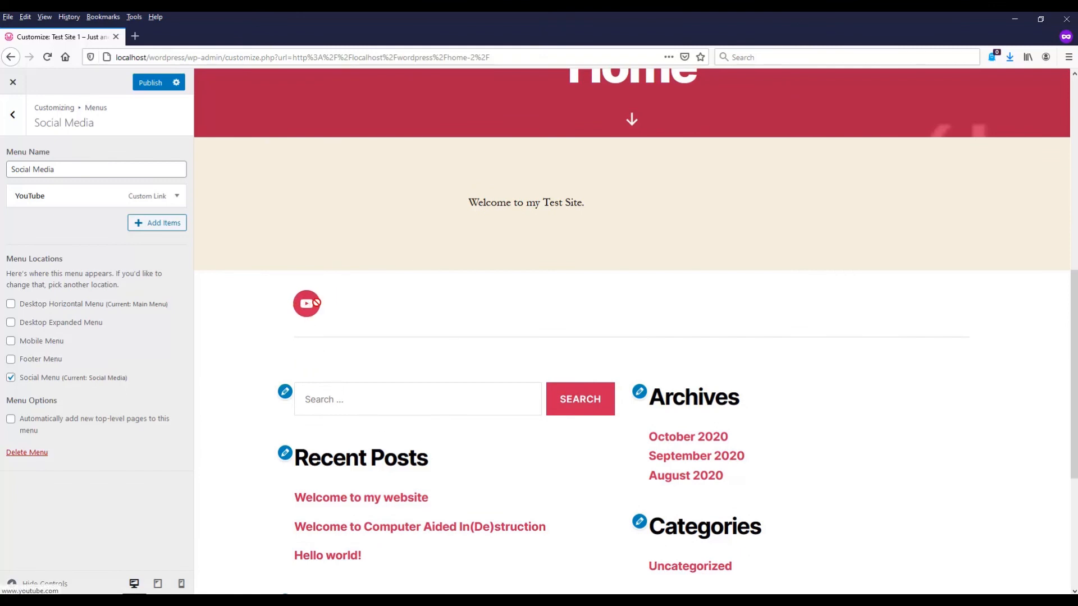
scroll(376, 399, up, 4)
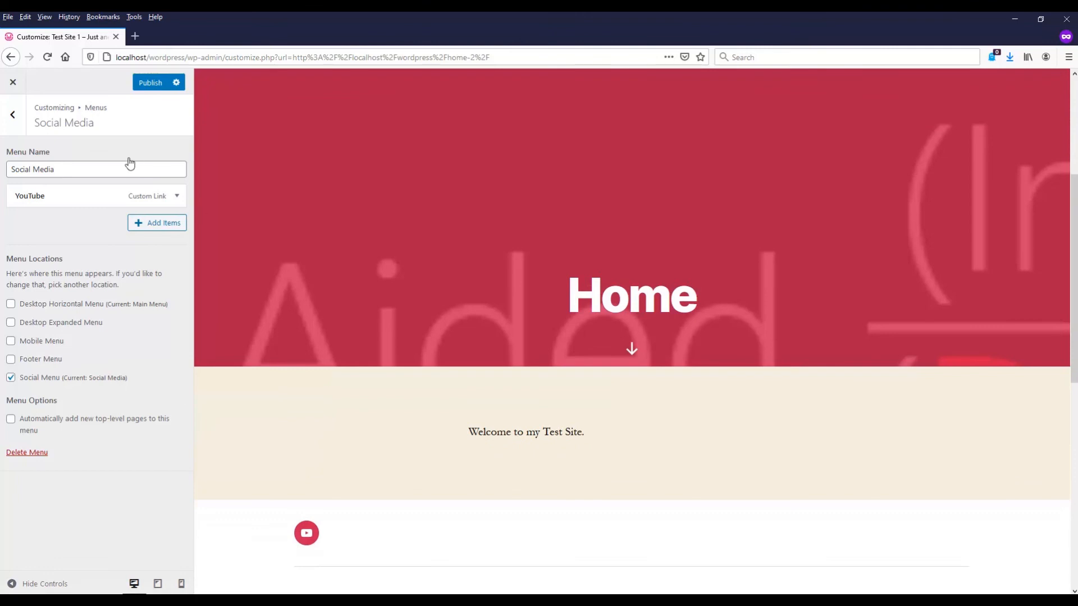
click(151, 225)
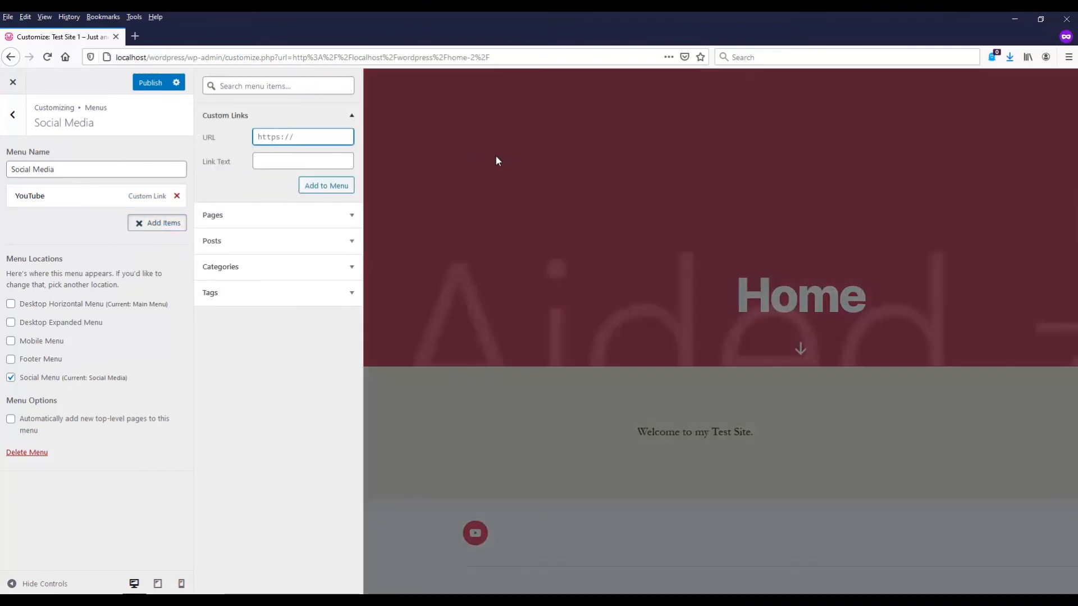
text(http:)
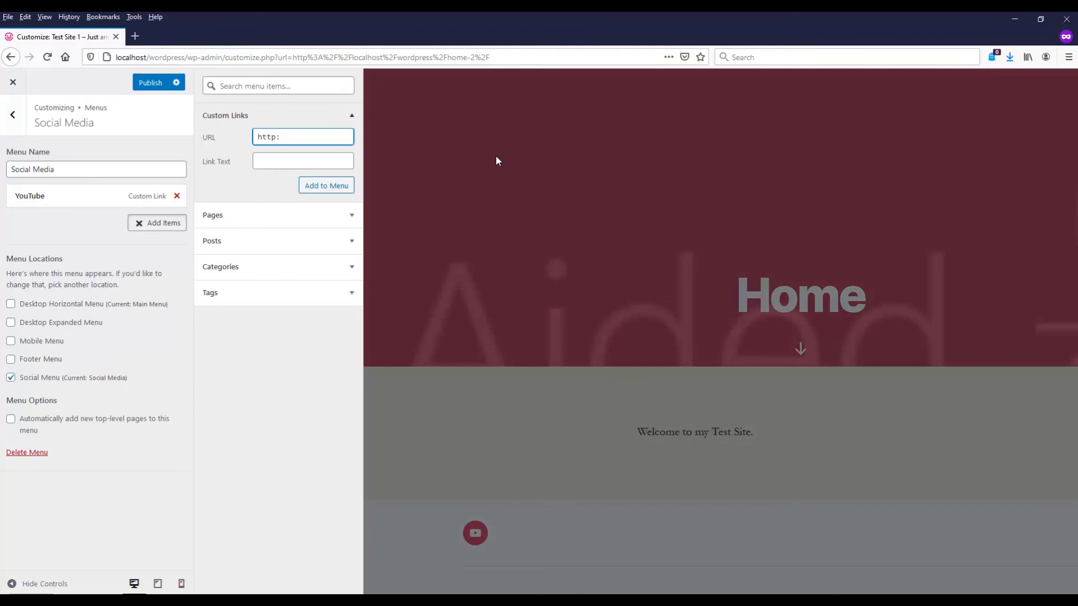
text(//www.facebook.com)
click(287, 163)
text(FaceBook)
click(315, 188)
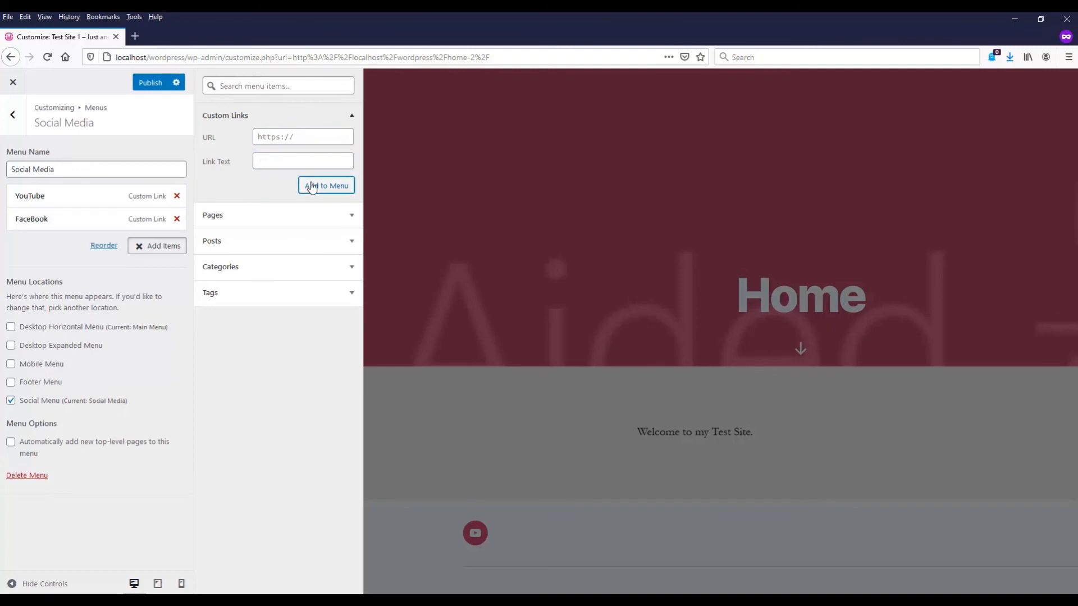